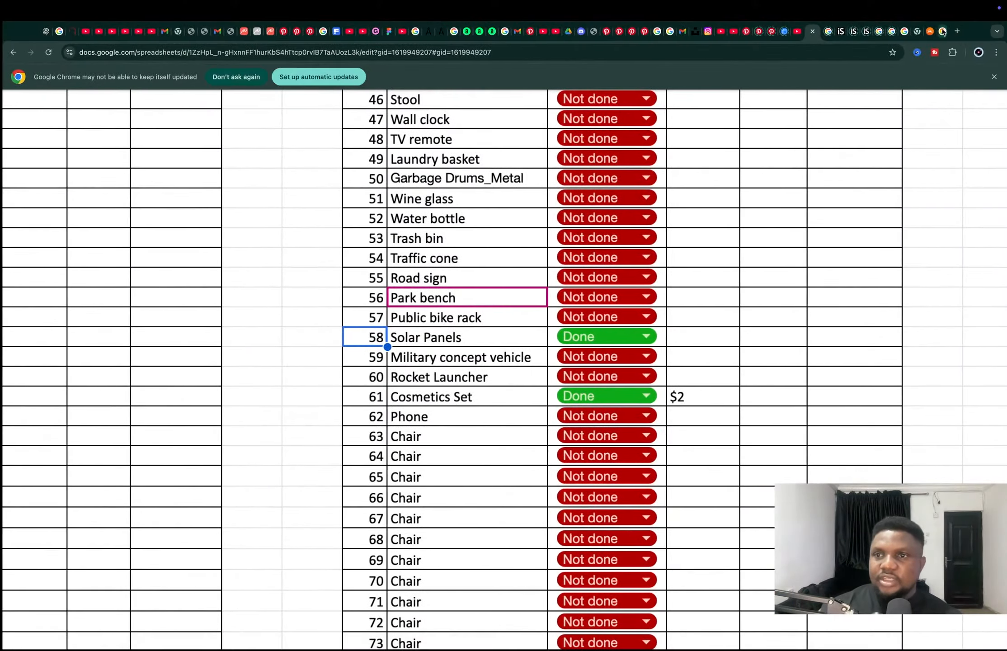
Examine the reference photo of the 50W solar panel in the browser's image results, noting its cell grid and diamond gaps
left_click(943, 31)
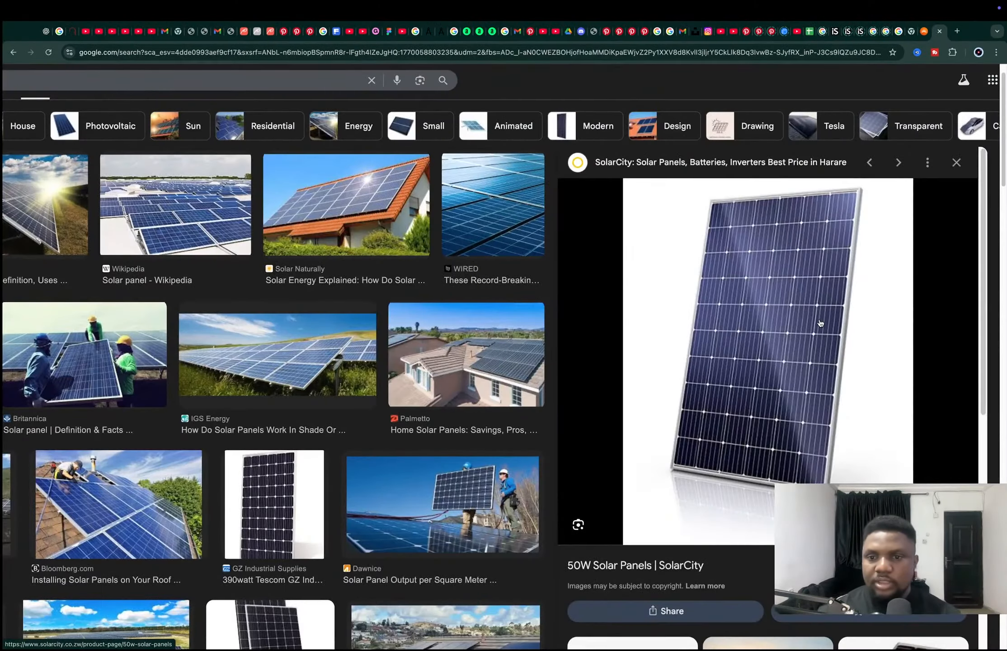
scroll(802, 310, "up", 5, "ctrl")
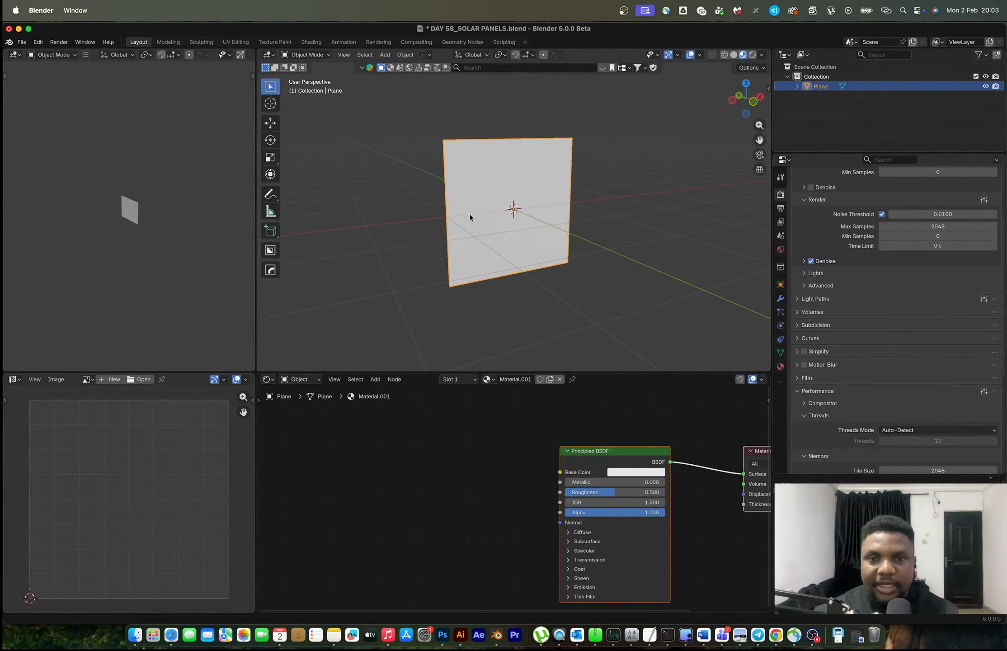
middle_click_drag(471, 218, 514, 261)
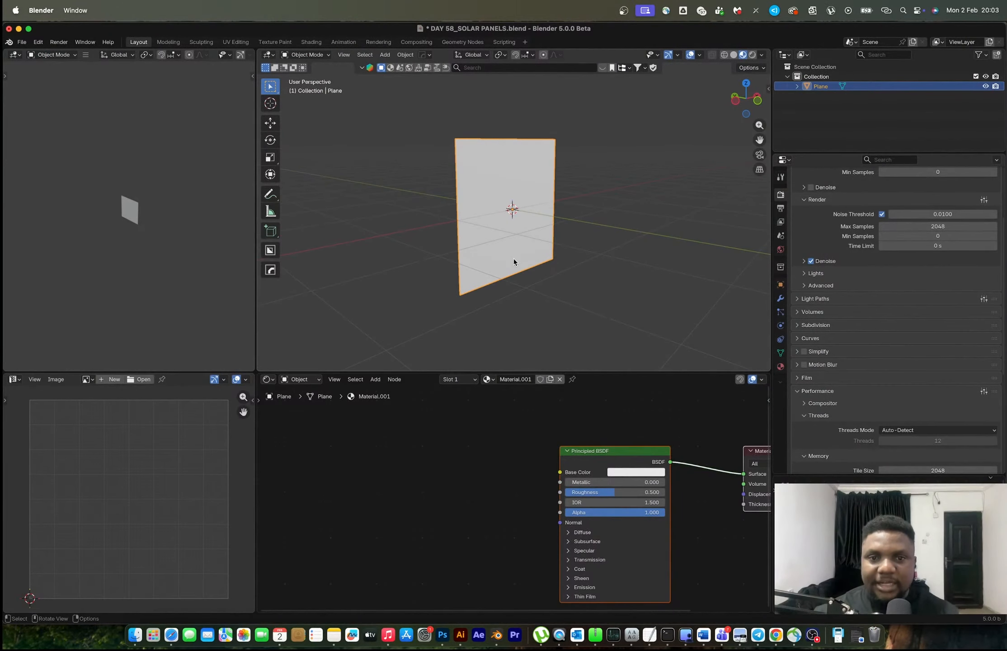
In Blender, add a Voronoi Texture node to the plane's material with Mapping and Texture Coordinate nodes feeding its vector
middle_click_drag(497, 489, 552, 487)
key("shift+a")
left_click(462, 457)
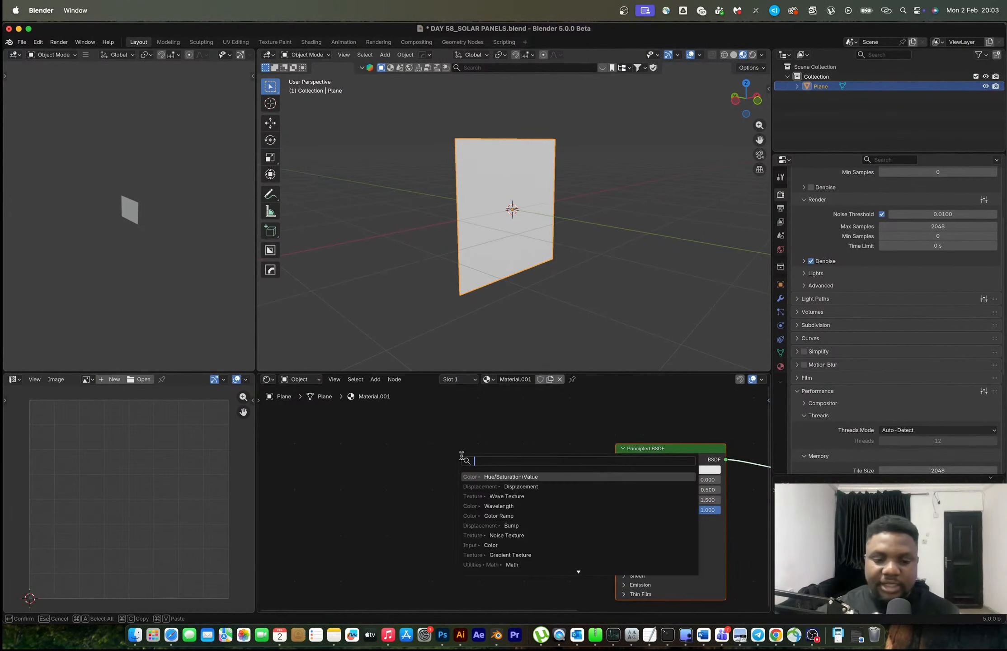
type("voro")
key("Return")
left_click(509, 452)
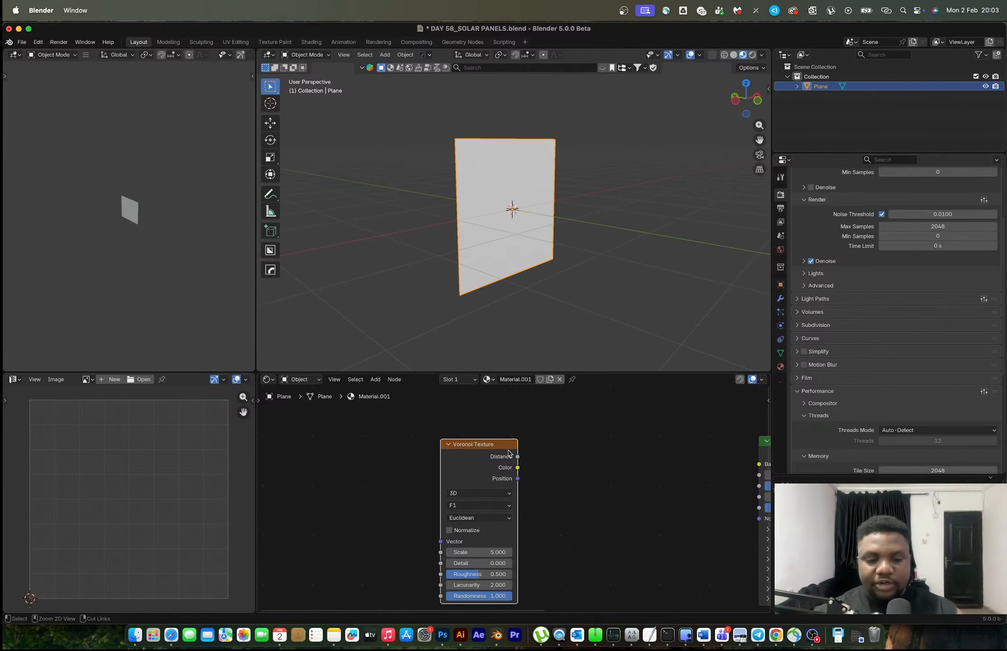
key("ctrl+t")
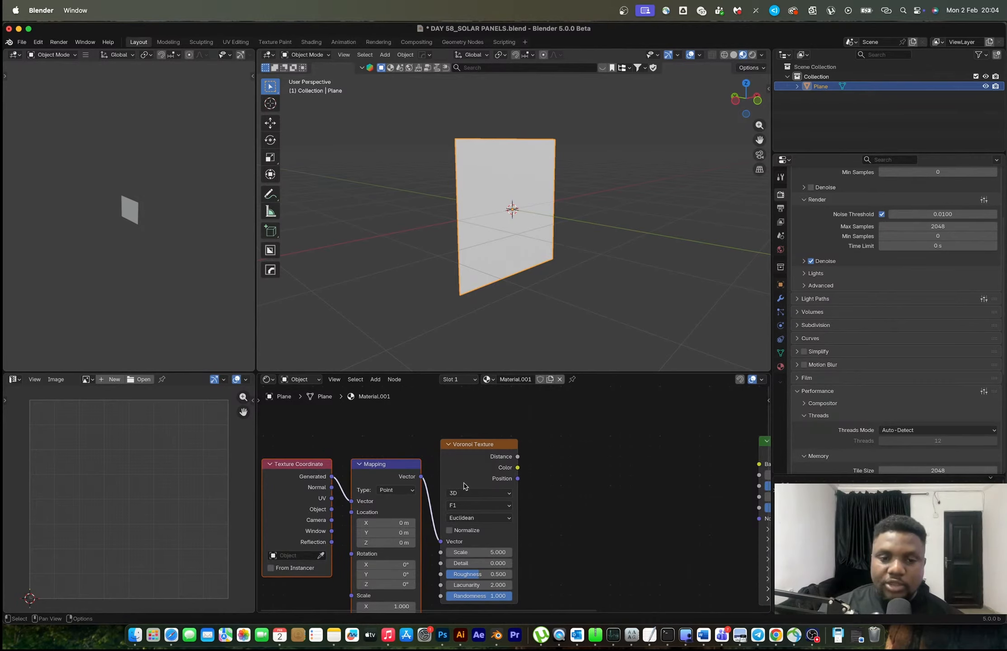
Look at the installed extensions in the Preferences, and close the window again
left_click(38, 42)
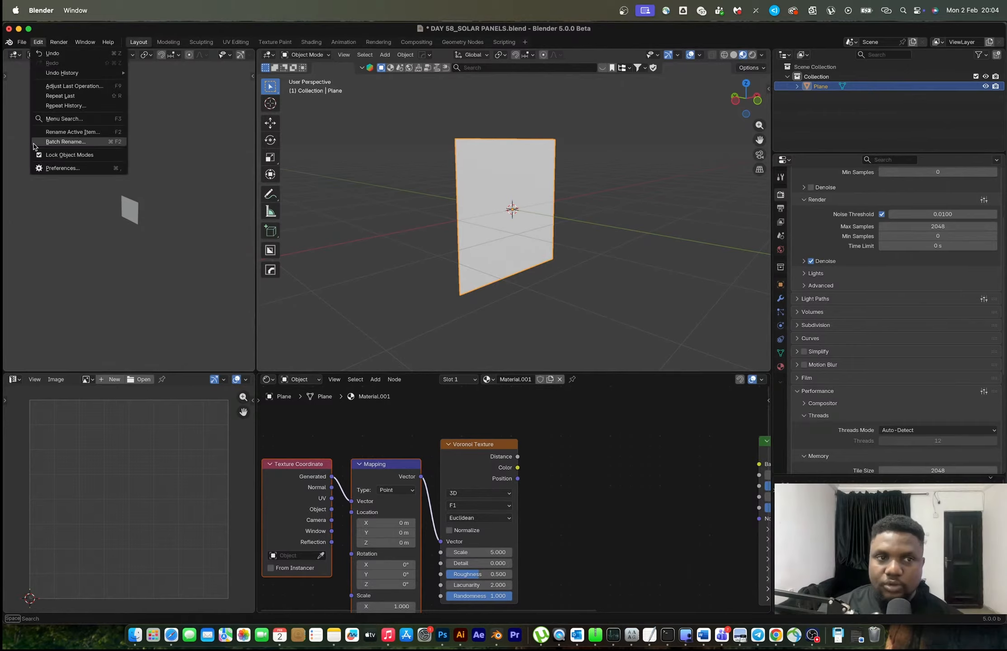
left_click(54, 168)
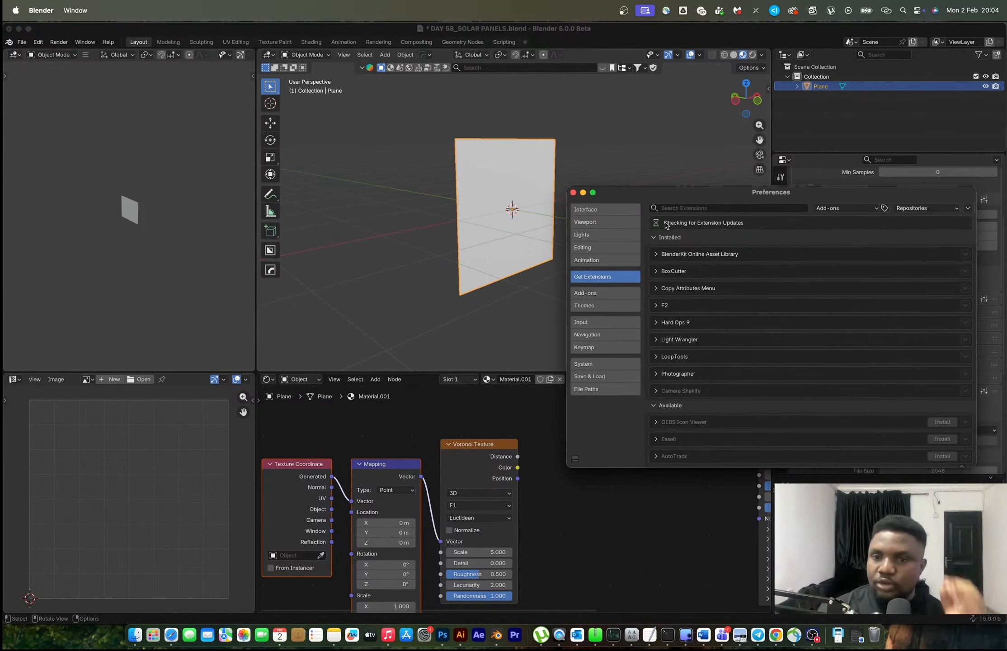
left_click(573, 193)
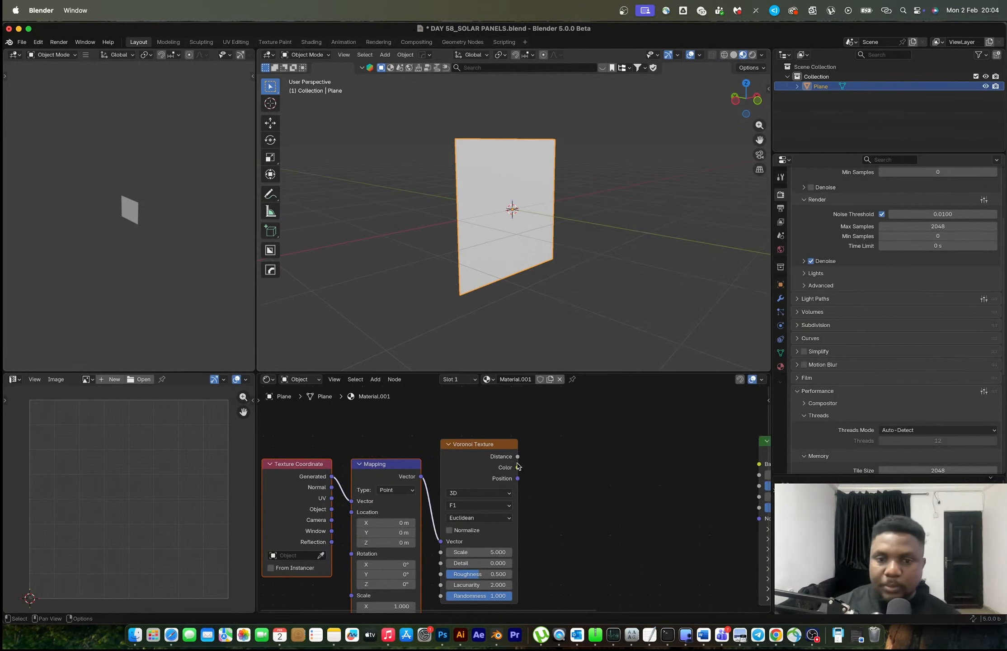
Connect the Voronoi Texture's Distance output to the Principled BSDF's Base Color and inspect the pattern on the plane
scroll(519, 467, "right", 2)
left_click_drag(473, 449, 549, 456)
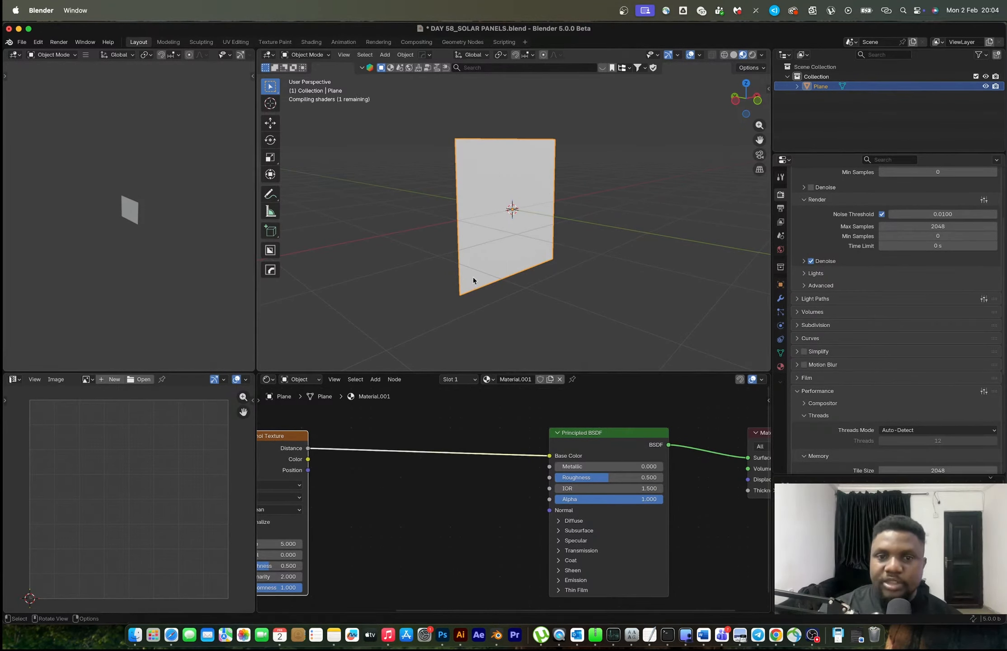
mouse_move(504, 212)
middle_mouse_down()
mouse_move(439, 205)
mouse_move(486, 198)
middle_mouse_up()
scroll(390, 490, "down", 5)
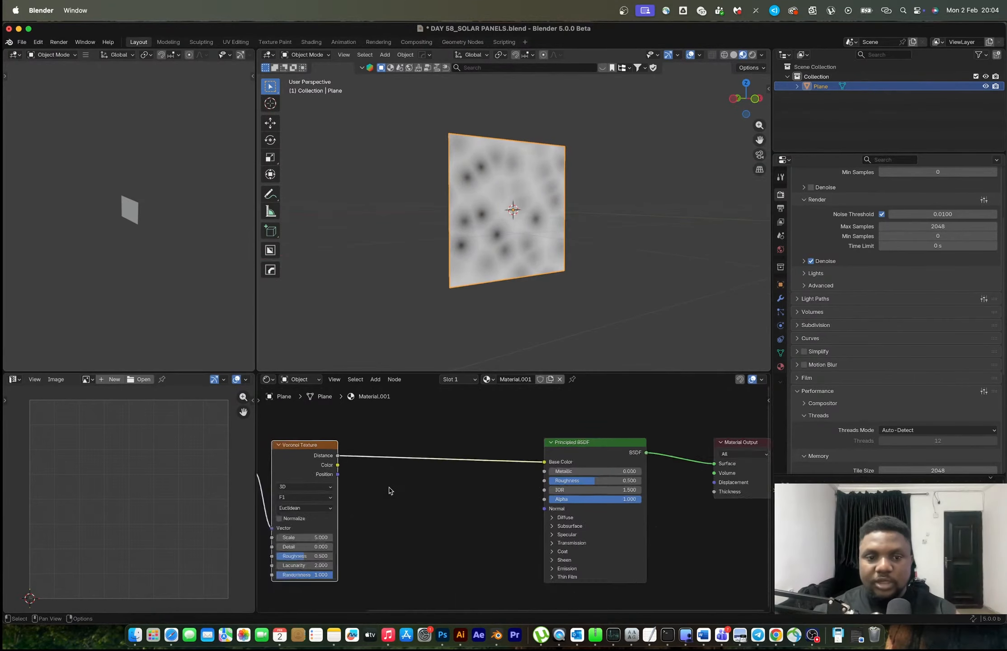
Set the Voronoi Texture to Smooth F1, Chebychev and Randomness 0, and move the Principled BSDF farther away to make room
mouse_move(369, 482)
middle_mouse_down()
mouse_move(510, 454)
mouse_move(559, 510)
middle_mouse_up()
scroll(509, 454, "up", 5)
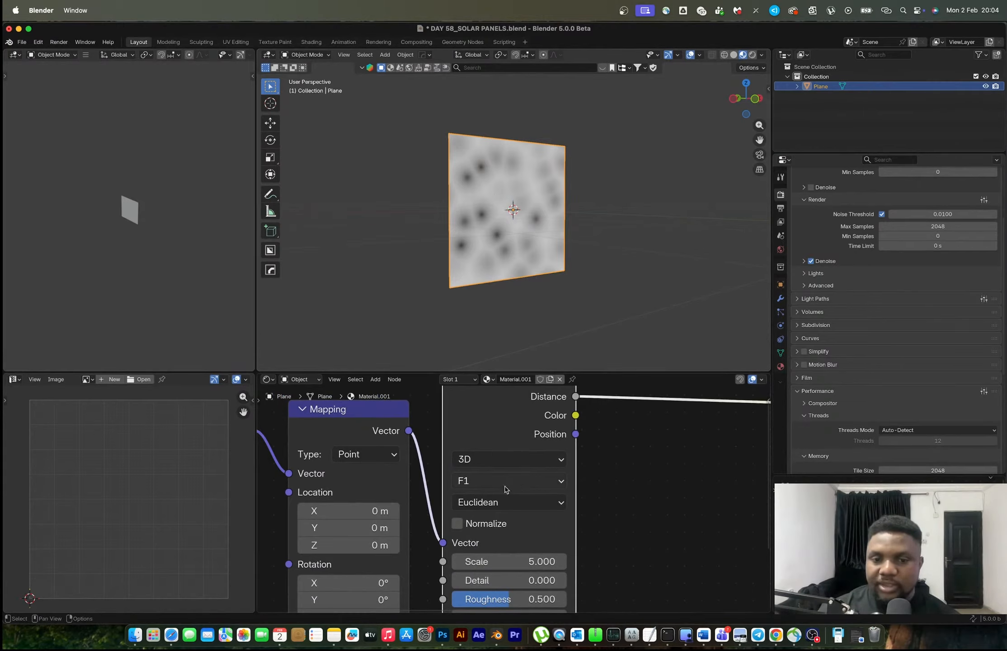
left_click(500, 501)
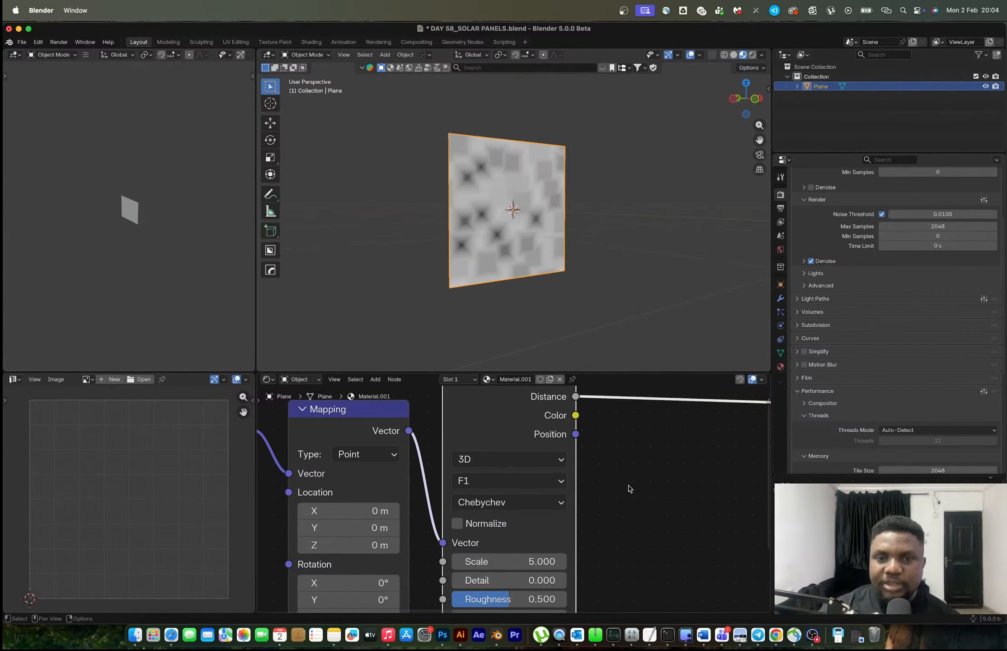
left_click(509, 583)
left_click_drag(528, 555, 425, 555)
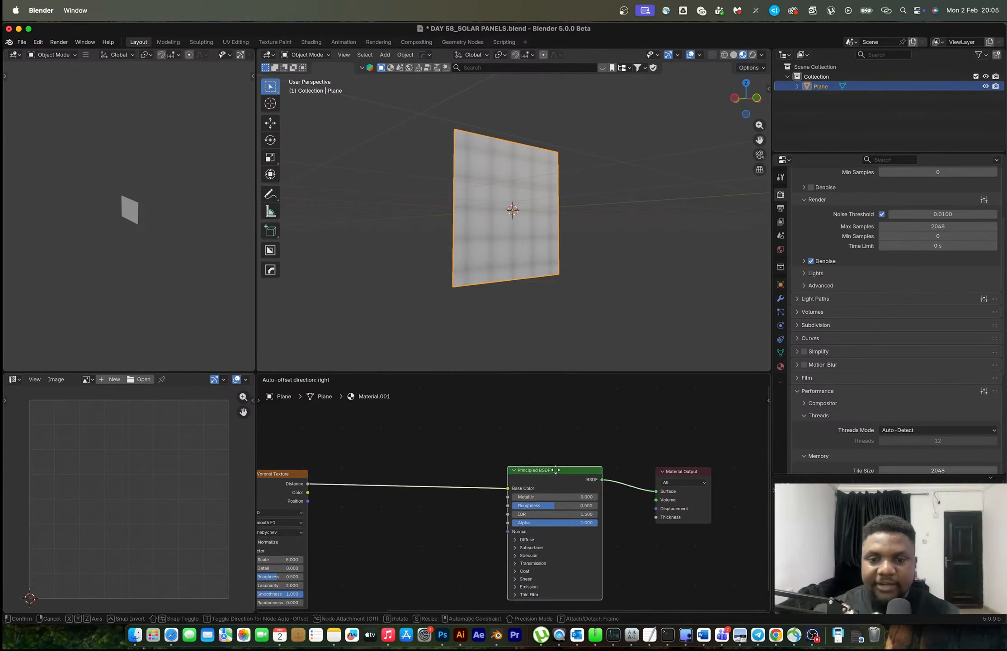
left_click_drag(524, 437, 681, 531)
left_click_drag(586, 529, 681, 536)
key("shift+a")
left_click(406, 454)
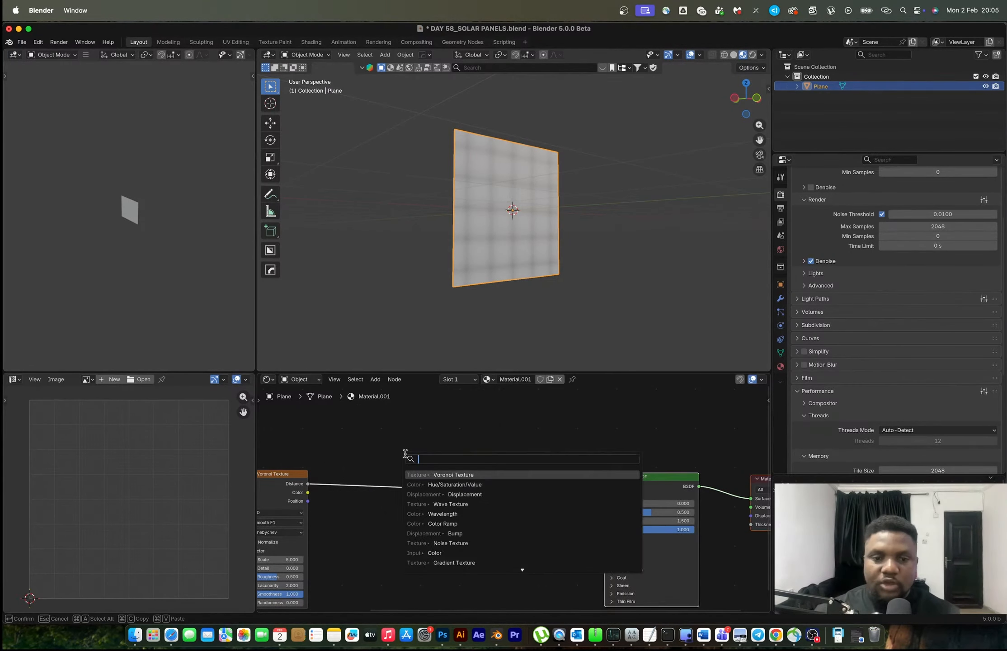
type("color")
key("Return")
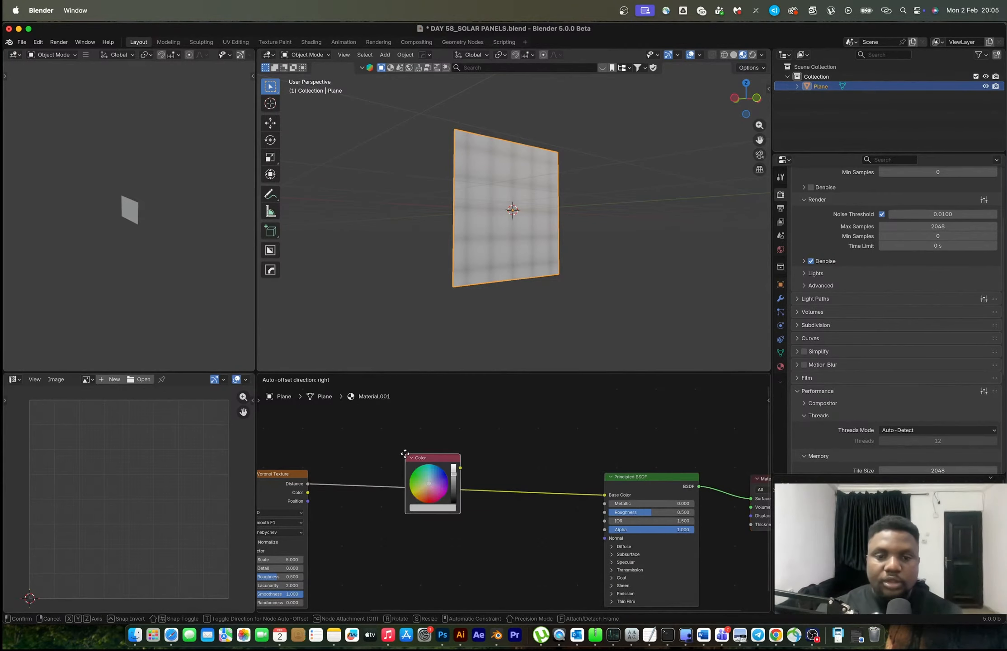
left_click(426, 512)
key("x")
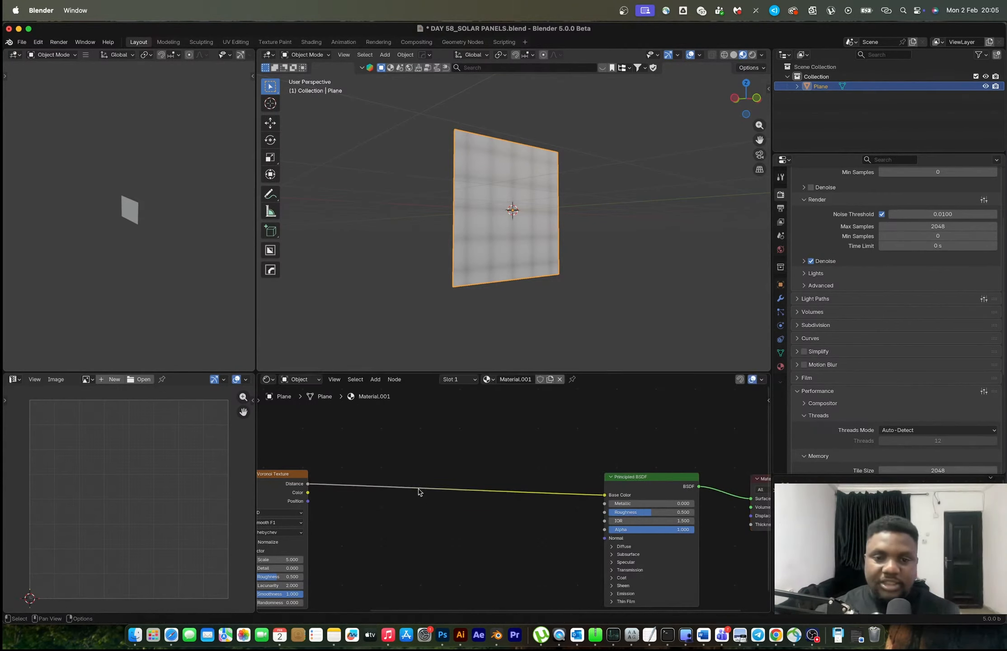
Insert a Color Ramp between the Voronoi Distance and the Base Color, and preview the ramp's output on the plane
key("shift+a")
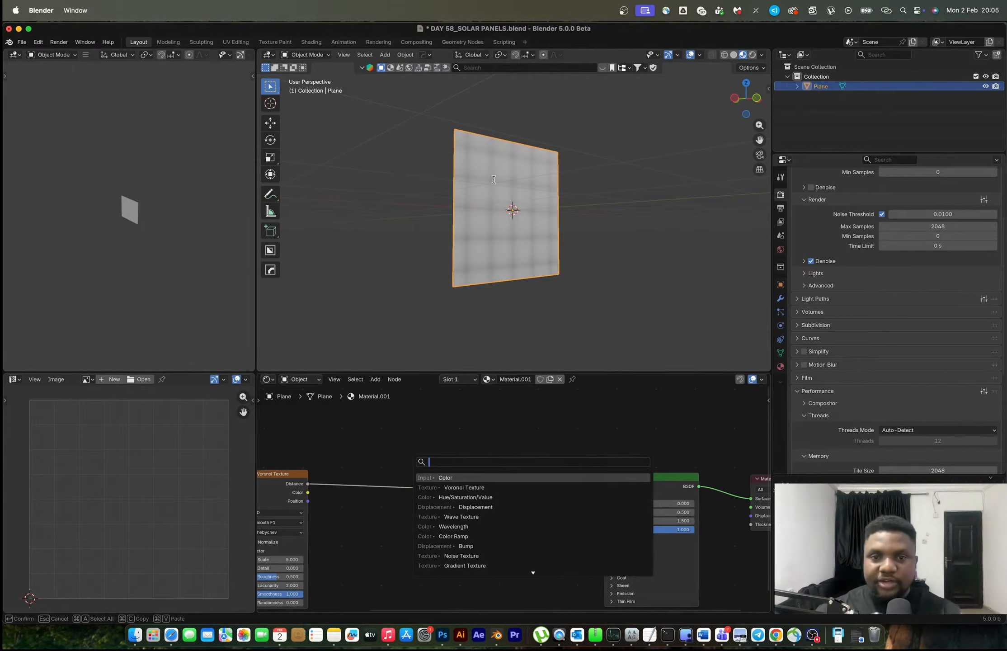
type("color ram")
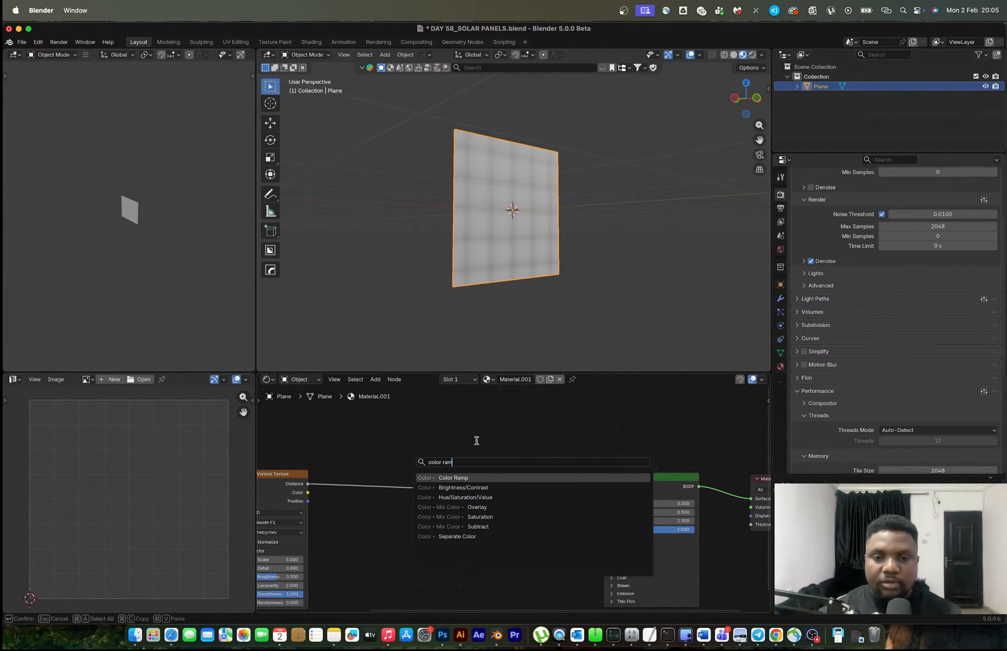
key("Return")
left_click(452, 427)
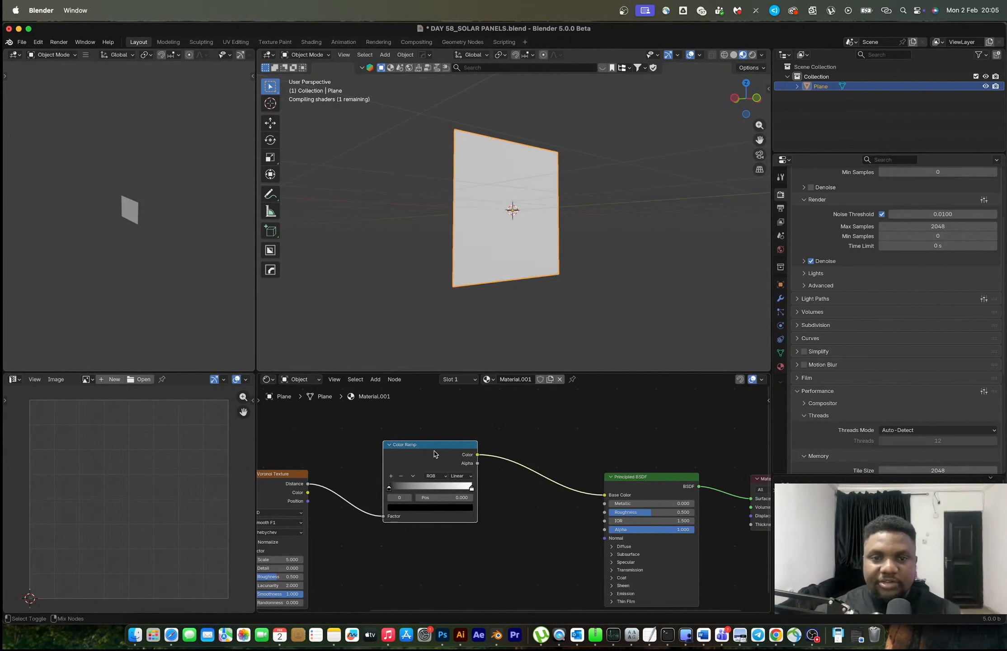
scroll(526, 218, "up", 6)
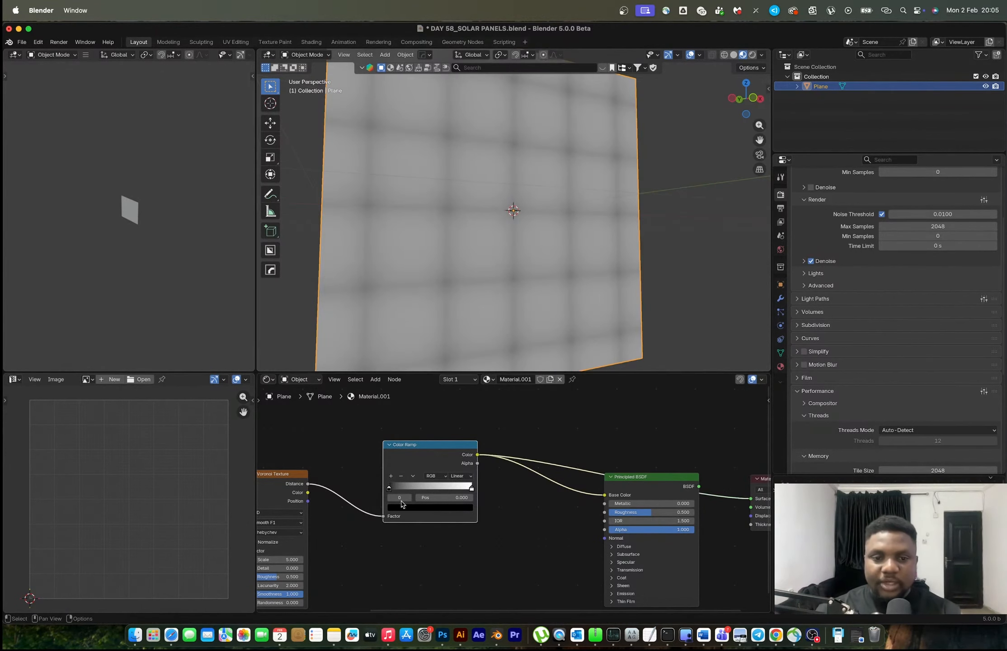
Tighten the Color Ramp's stops into a sharp transition with white first and the black stop at about 0.268, trying Constant interpolation
left_click_drag(389, 489, 418, 487)
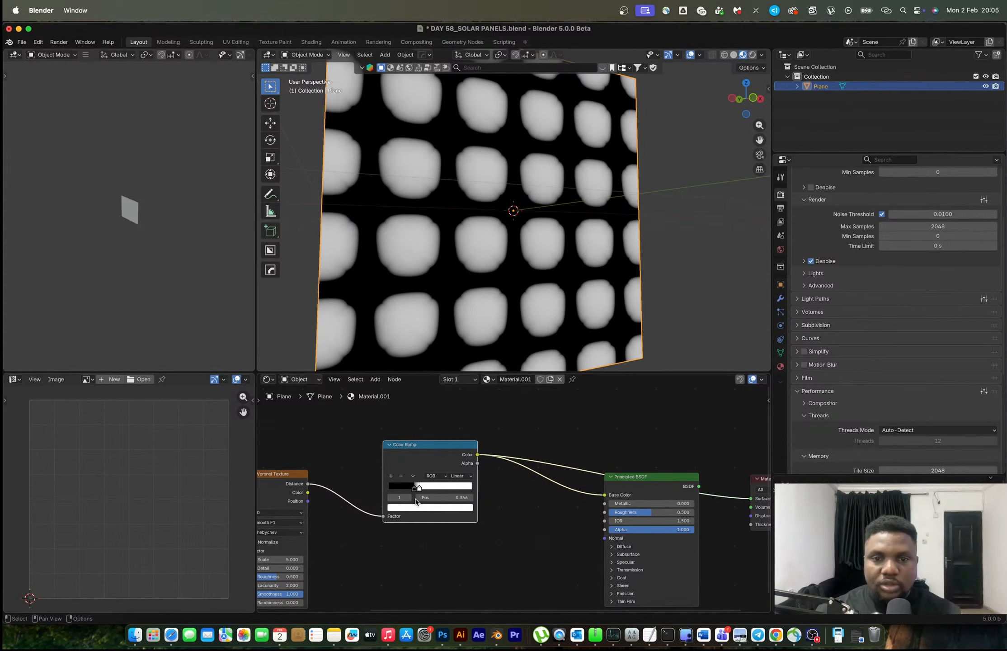
left_click(458, 476)
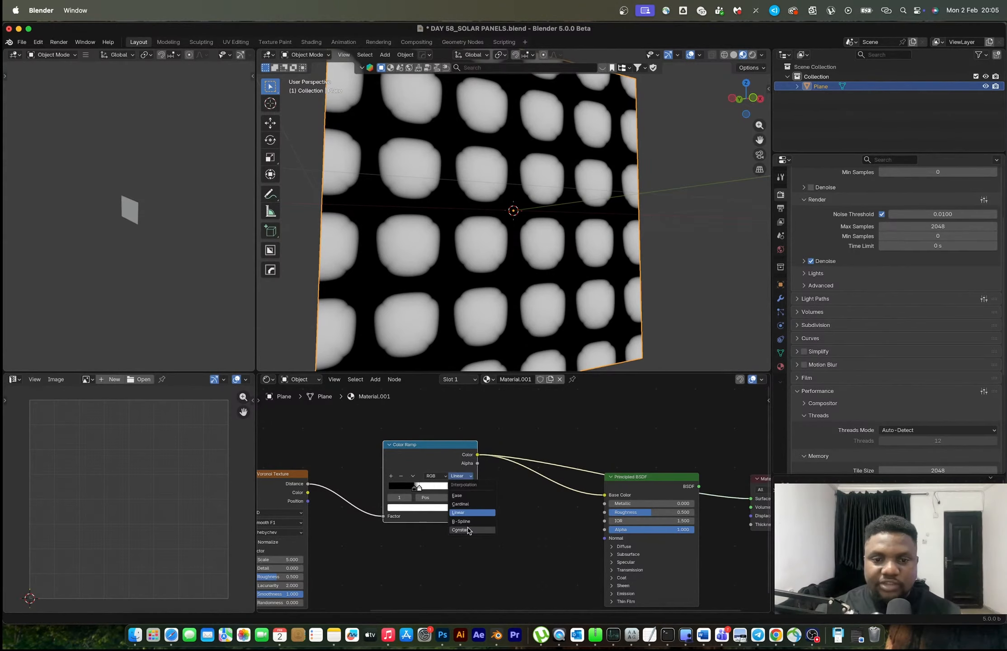
left_click(469, 530)
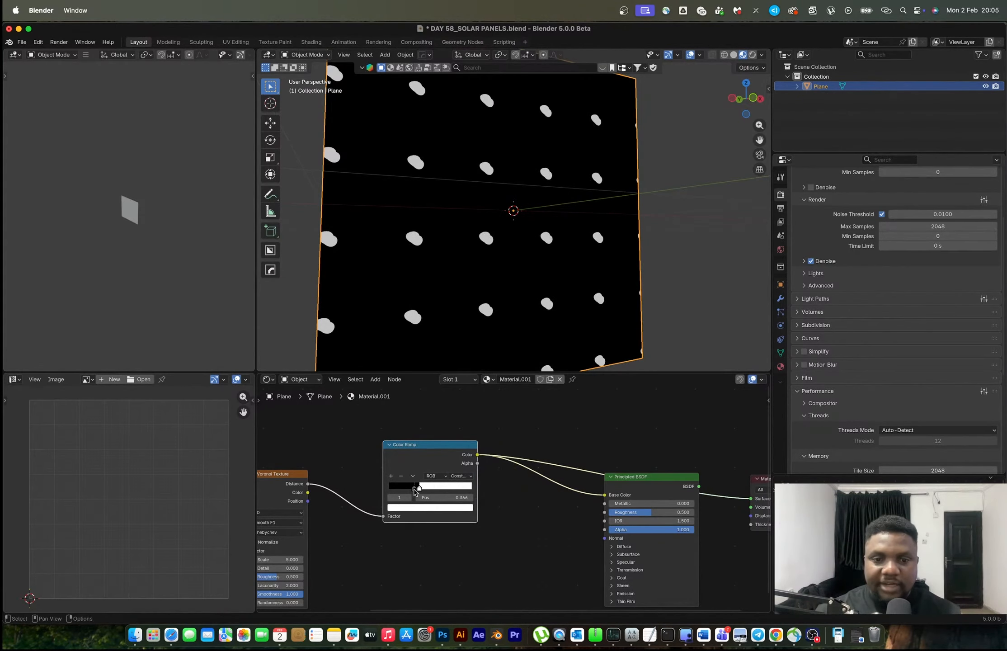
scroll(415, 492, "up", 4)
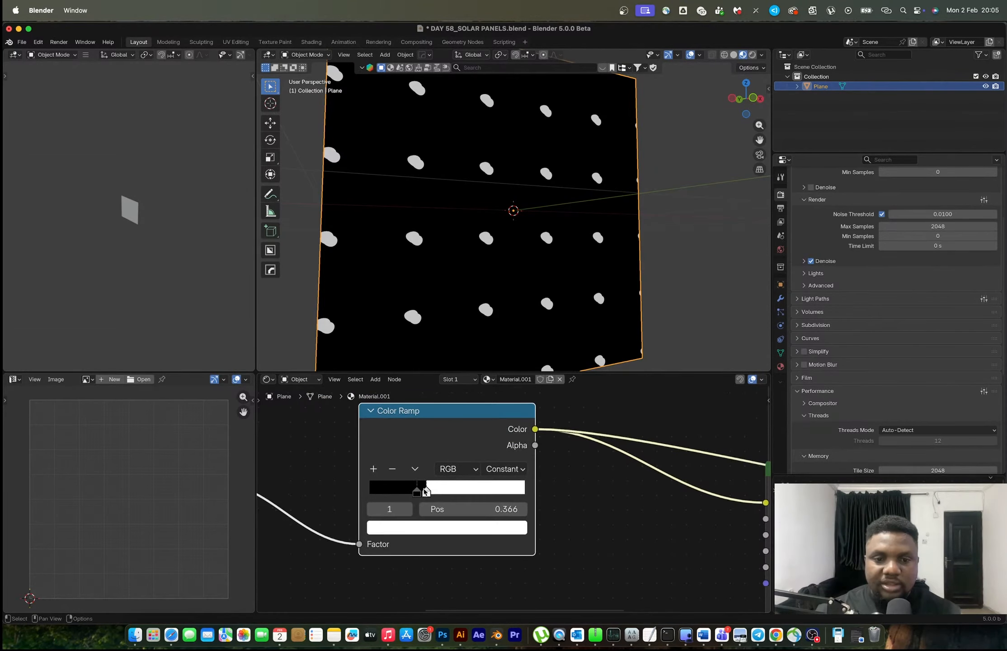
left_click_drag(424, 489, 427, 490)
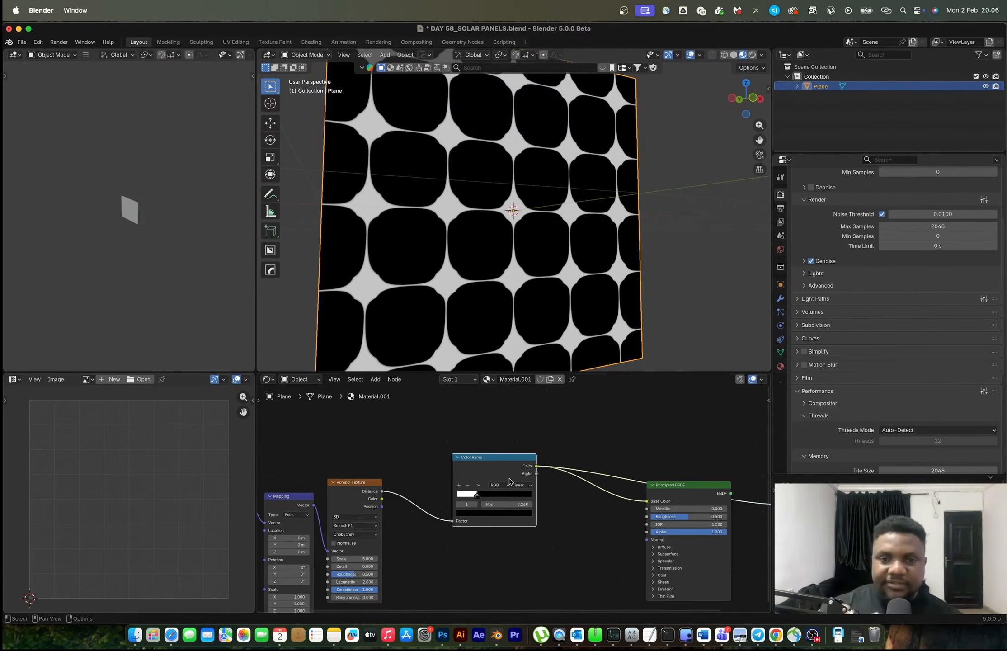
Try feeding the Mapping node's vector from the Texture Coordinate node's UV output
scroll(372, 543, "down", 1)
middle_click_drag(381, 543, 565, 497)
scroll(449, 553, "up", 6)
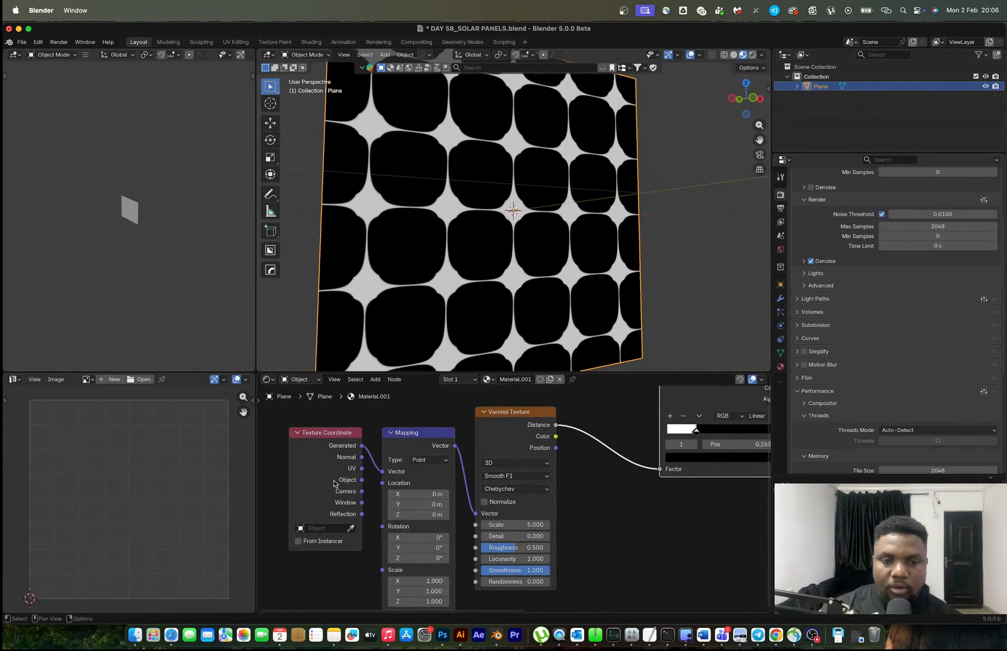
mouse_move(361, 469)
left_mouse_down()
mouse_move(382, 471)
mouse_move(378, 481)
left_mouse_up()
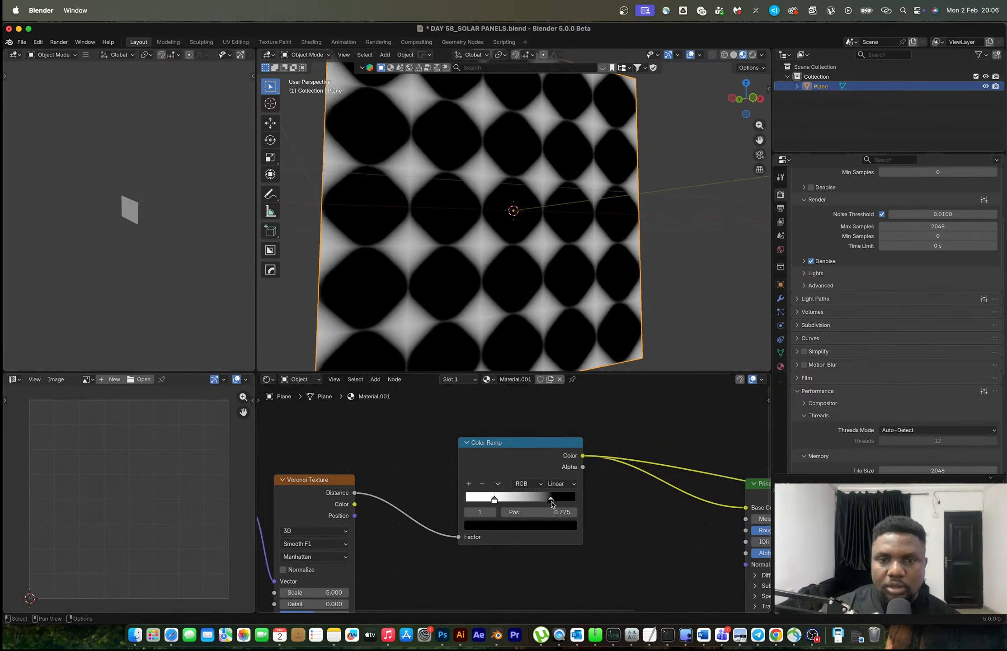
Switch the Voronoi Texture's distance metric to Manhattan and set the Color Ramp's white stop to 0.439
left_click_drag(554, 499, 514, 500)
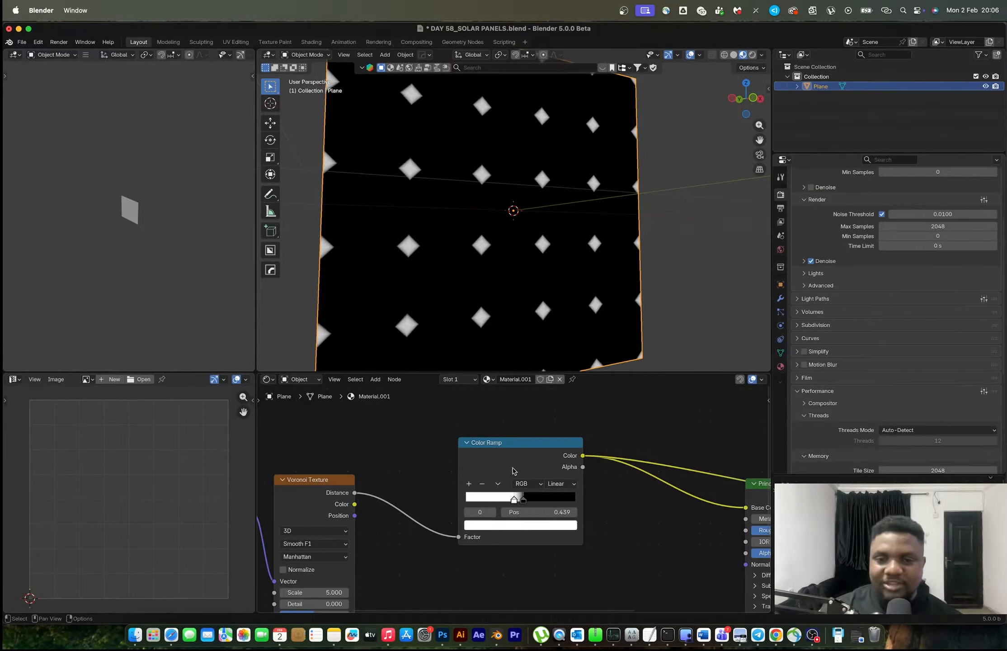
Duplicate the Voronoi Texture and Color Ramp pair below the originals, keeping the copy connected to the Mapping node
scroll(520, 464, "down", 5)
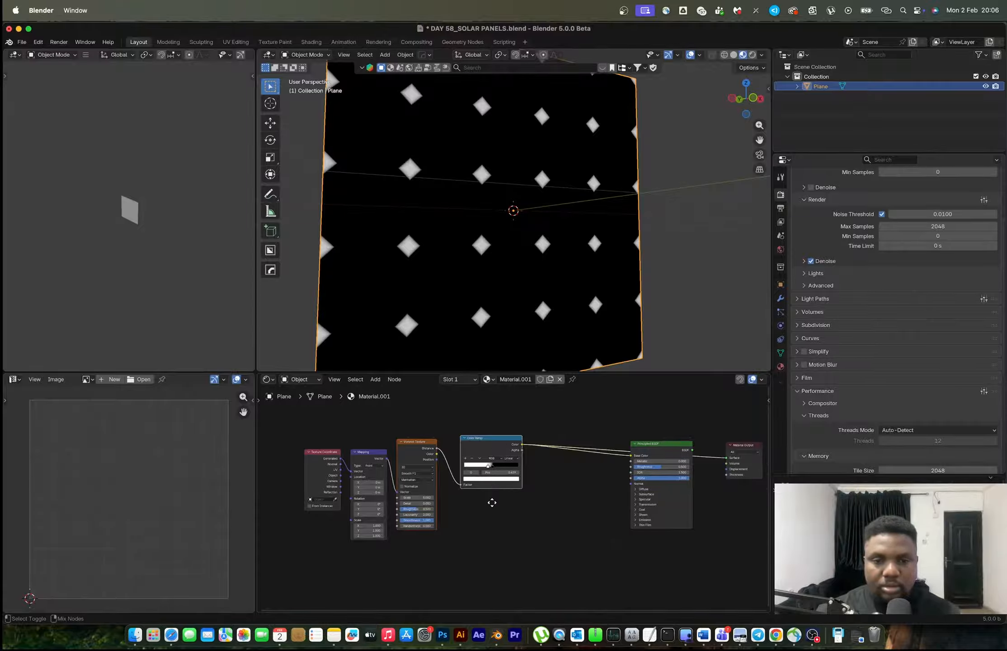
key("shift+d")
left_click(489, 543)
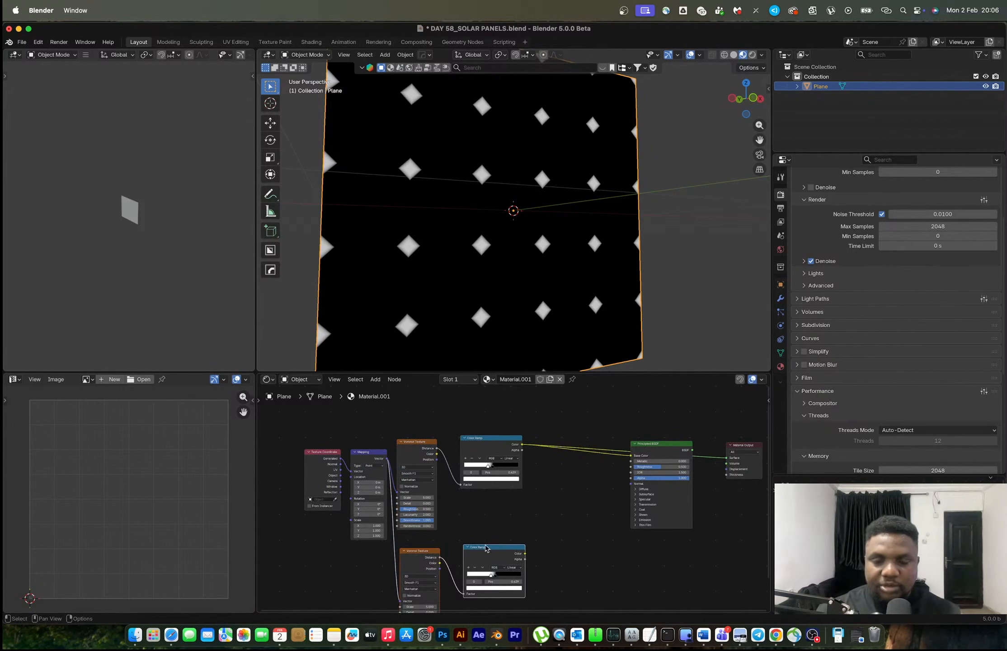
scroll(486, 455, "up", 8)
middle_click_drag(420, 461, 496, 537)
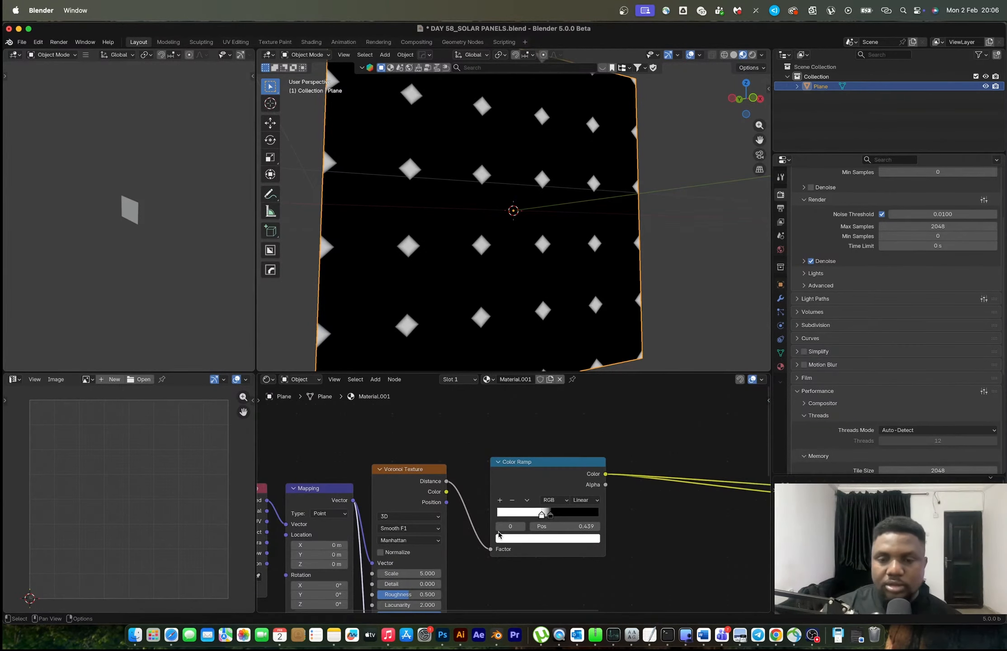
Check the solar panel reference photo in the browser again and return to the material
key("ctrl+Right")
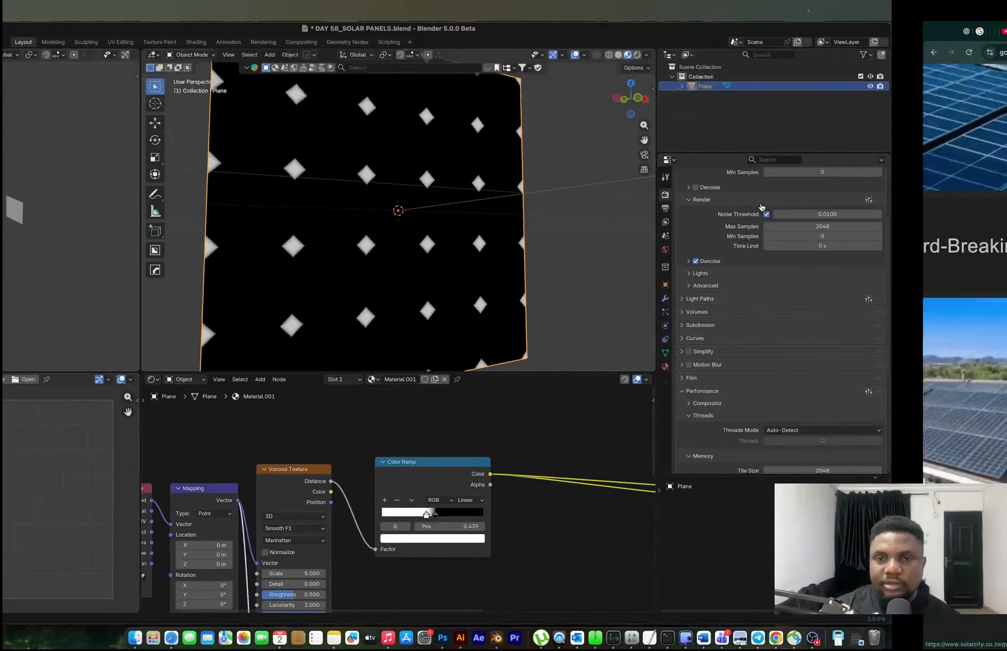
key("ctrl+Left")
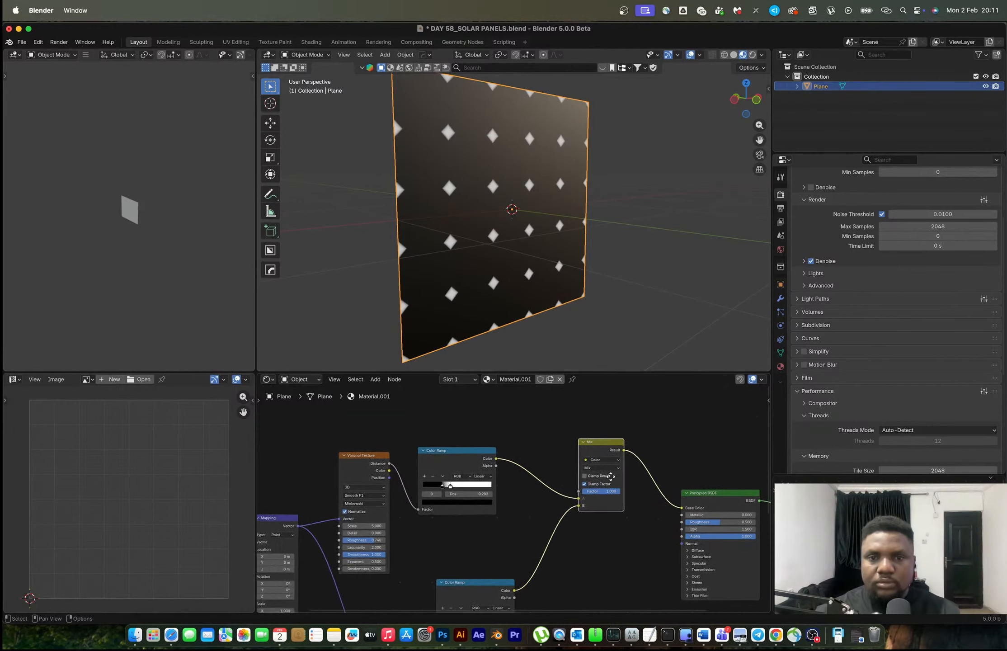
Preview the output of the upper Color Ramp on the plane
scroll(611, 476, "up", 1)
left_click(461, 462, "ctrl+shift")
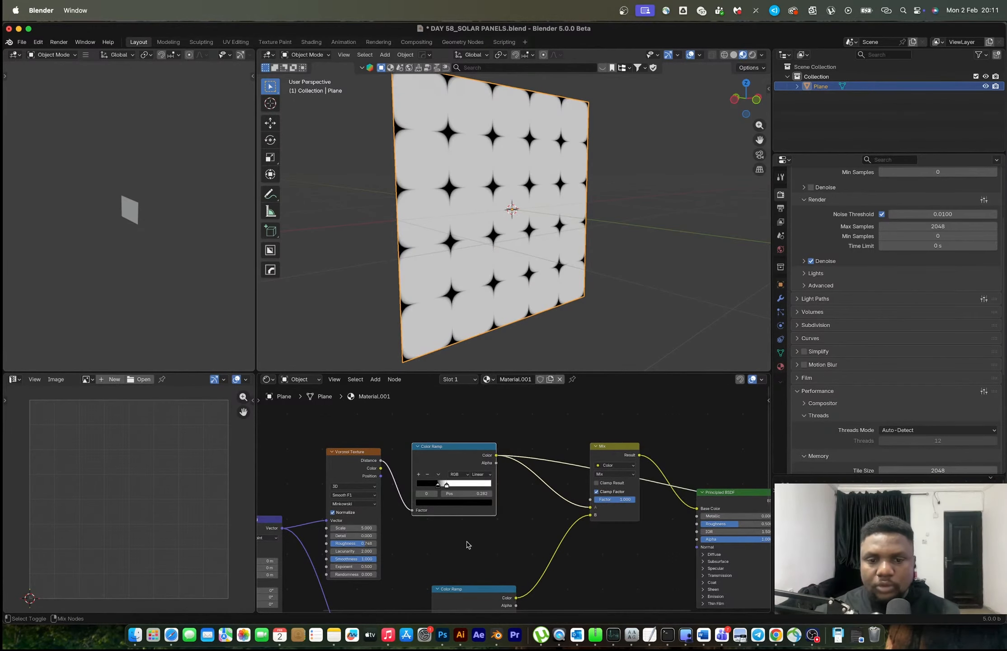
Preview the output of the lower Color Ramp on the plane
left_click(472, 592, "ctrl+shift")
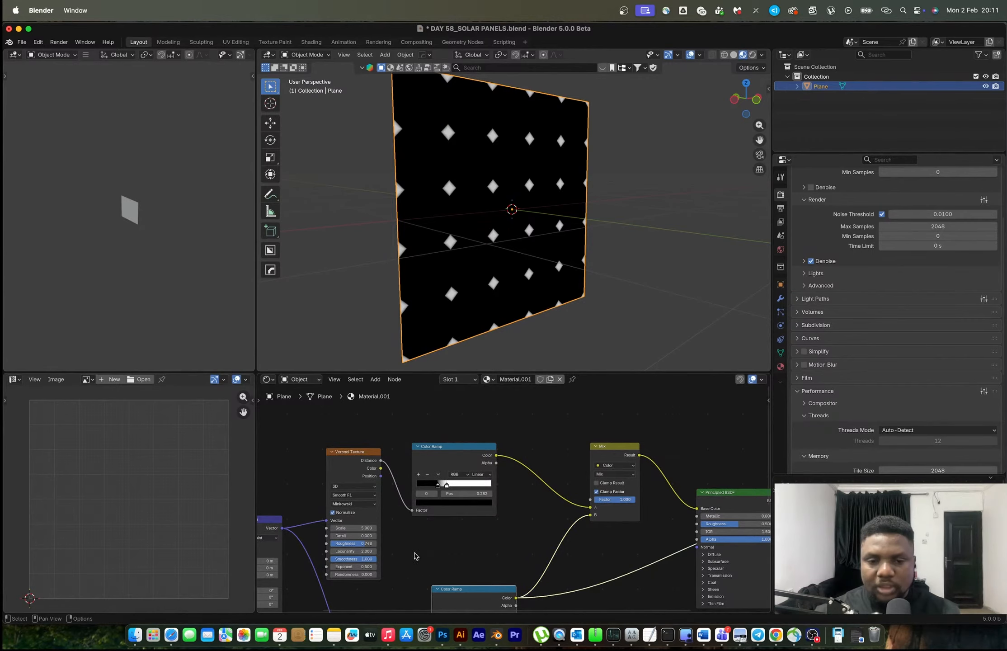
middle_click_drag(449, 543, 471, 579)
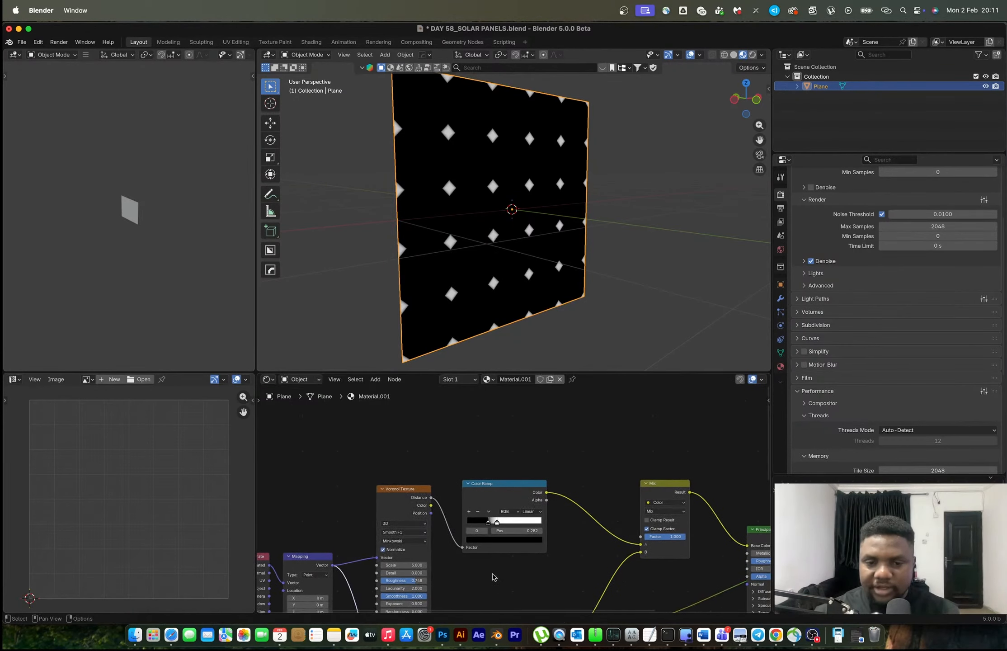
middle_click_drag(488, 534, 504, 505)
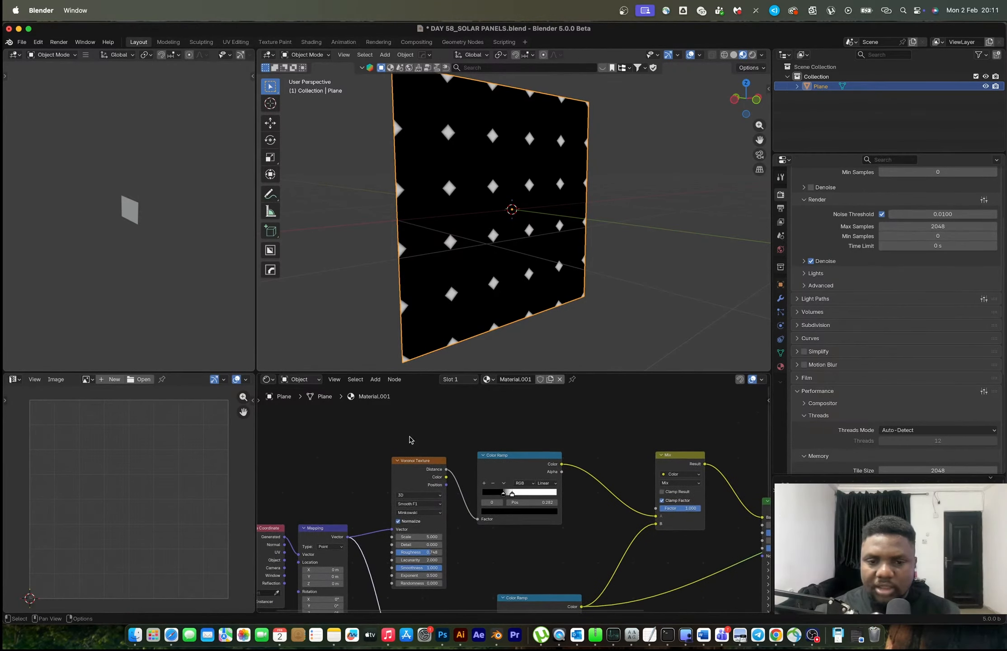
Add a Brick Texture node between the upper Voronoi Texture and its Color Ramp
key("shift+a")
left_click(413, 443)
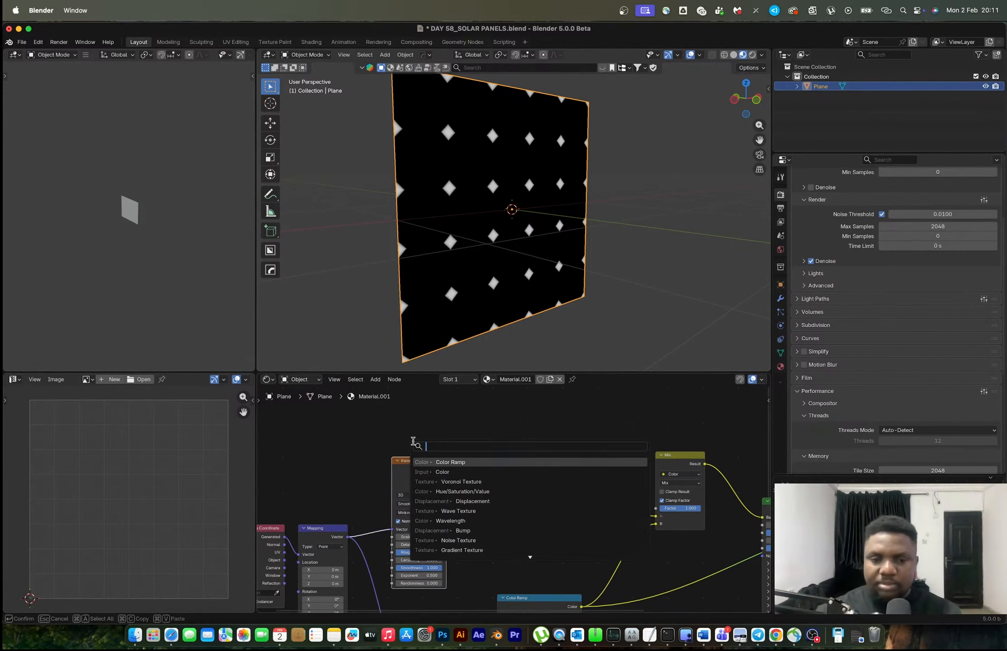
type("brick")
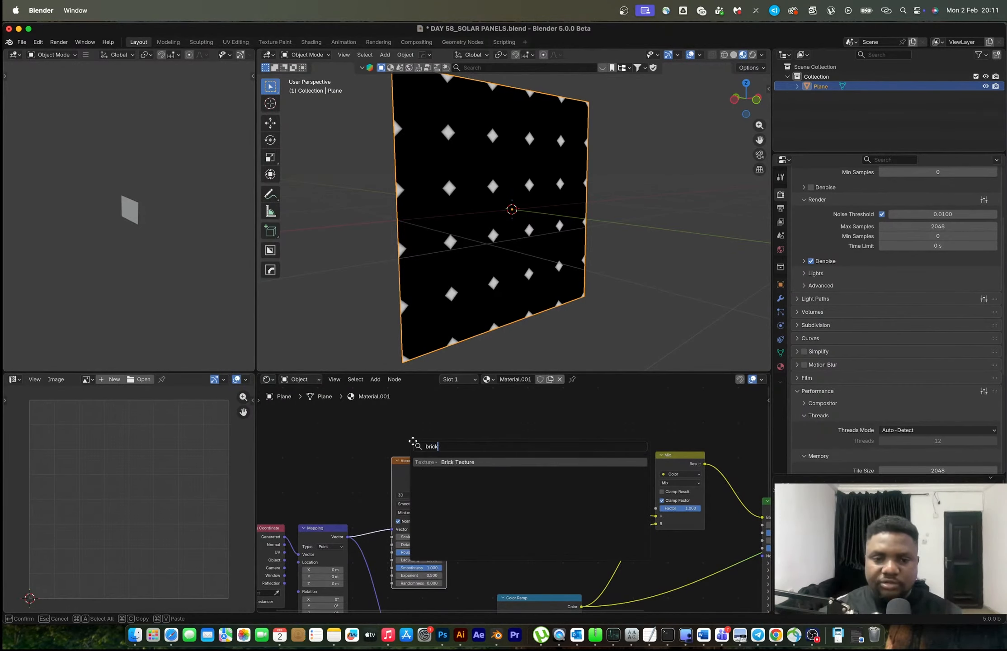
key("Return")
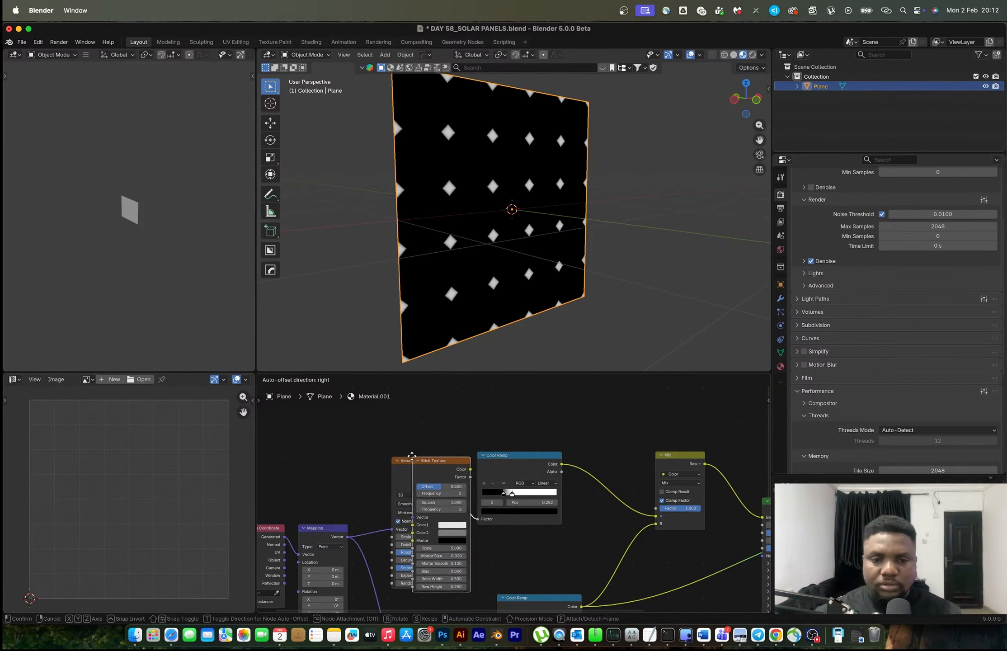
left_click(411, 455)
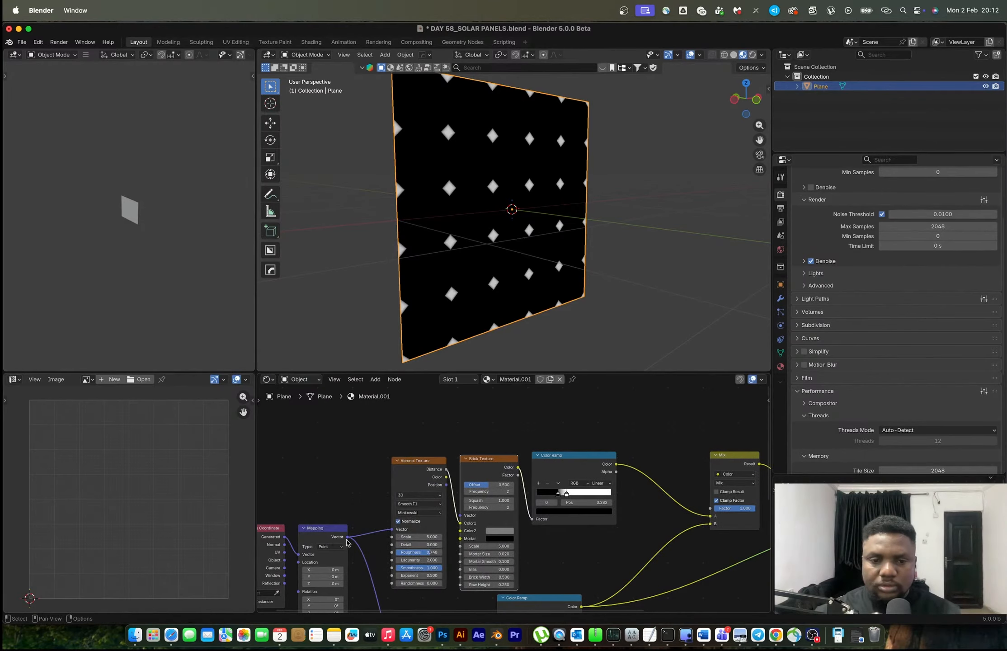
Replace the upper Voronoi Texture with the Brick Texture, feeding its Vector input from the Mapping node, and preview it on the plane
left_click_drag(347, 538, 461, 523)
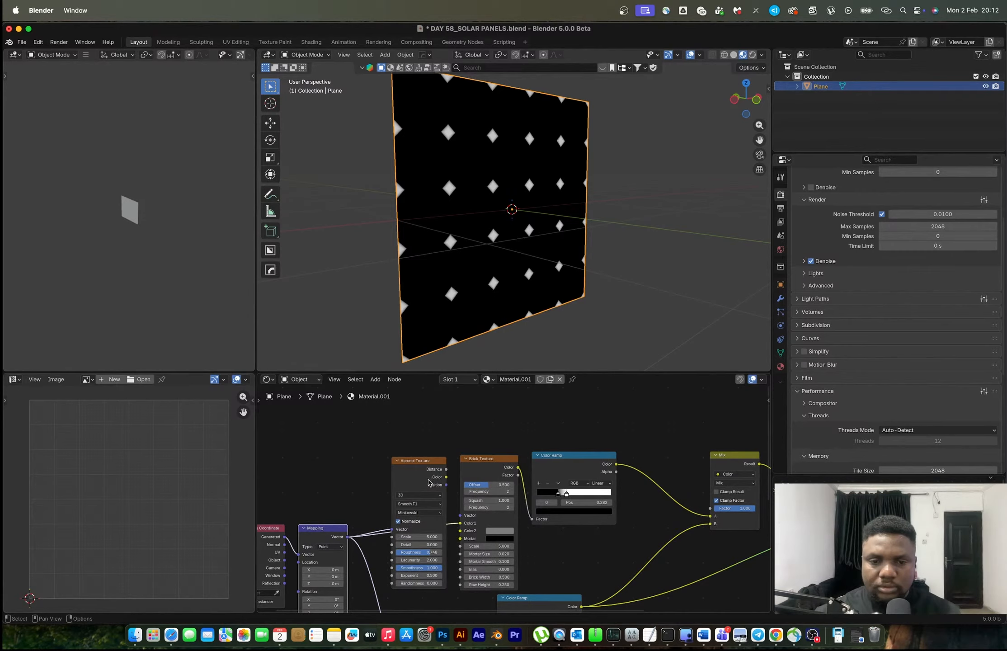
left_click(428, 476)
key("x")
middle_click_drag(516, 475, 461, 473)
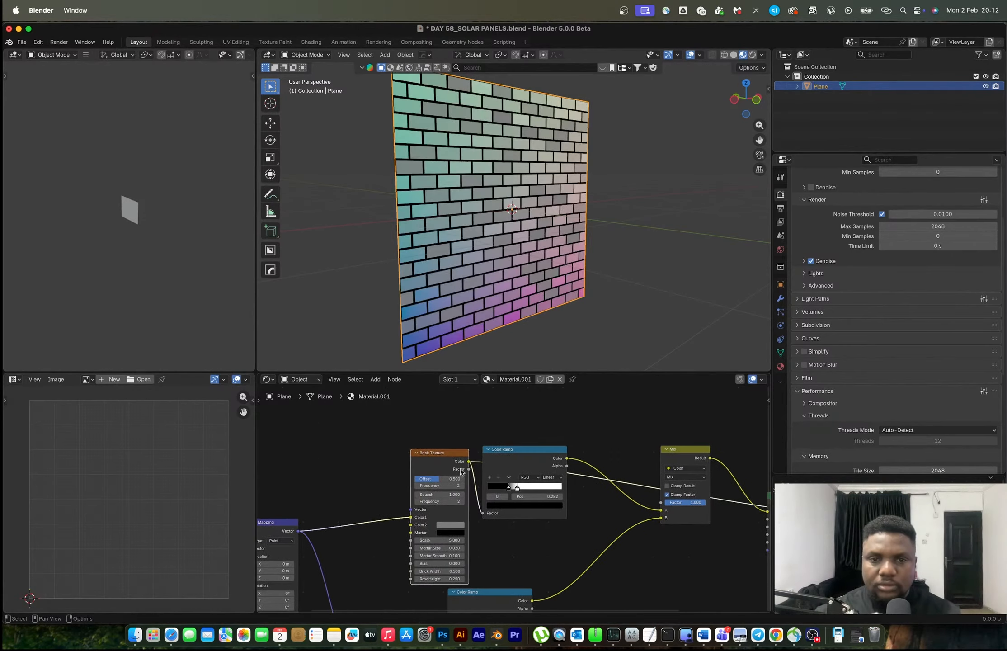
left_click_drag(428, 452, 389, 453)
scroll(391, 524, "up", 5)
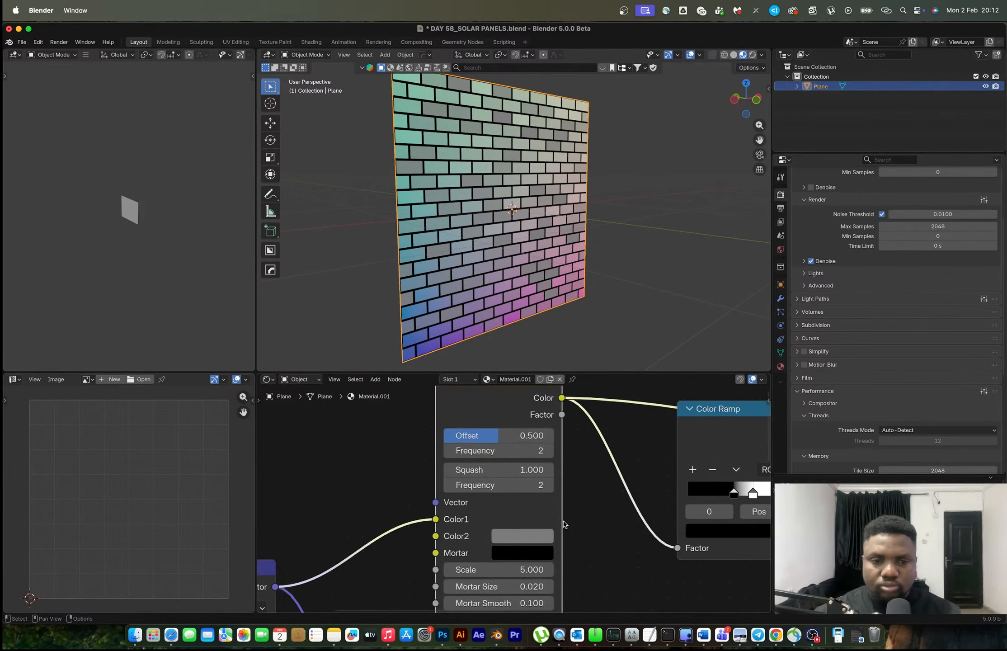
left_click_drag(449, 525, 451, 502)
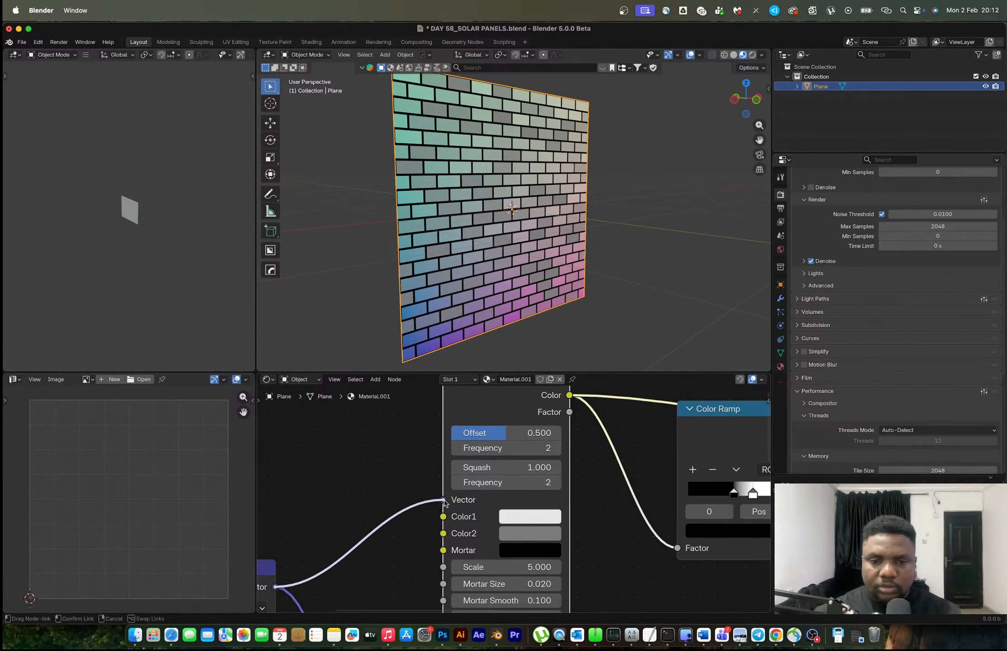
Copy the Brick Texture's near-white Color1 to Color2 so all bricks share one color
left_click(523, 517)
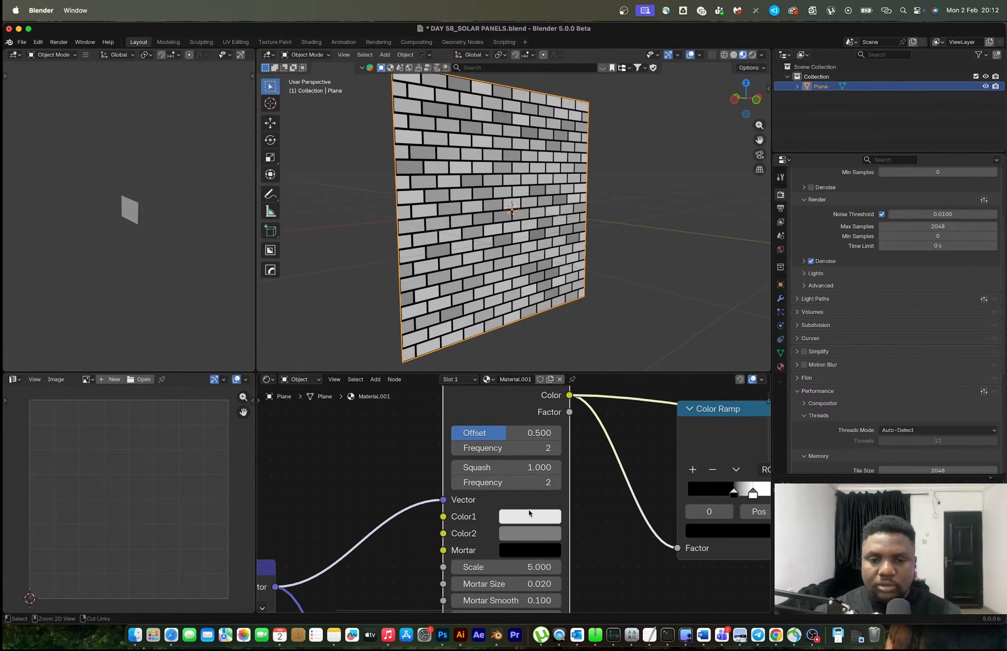
key("ctrl+v")
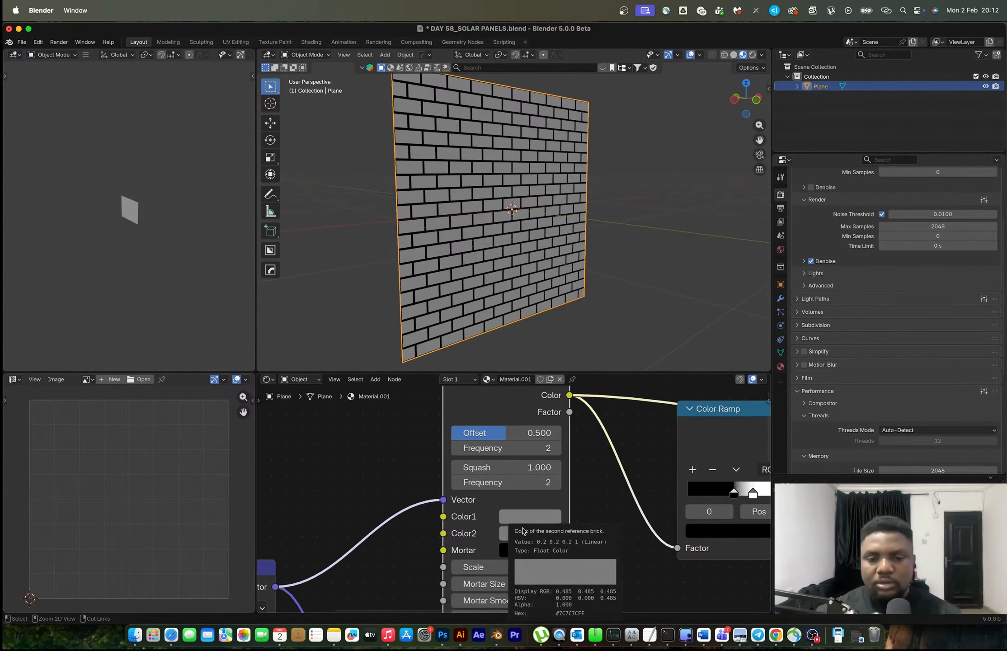
key("ctrl+z")
key("ctrl+v")
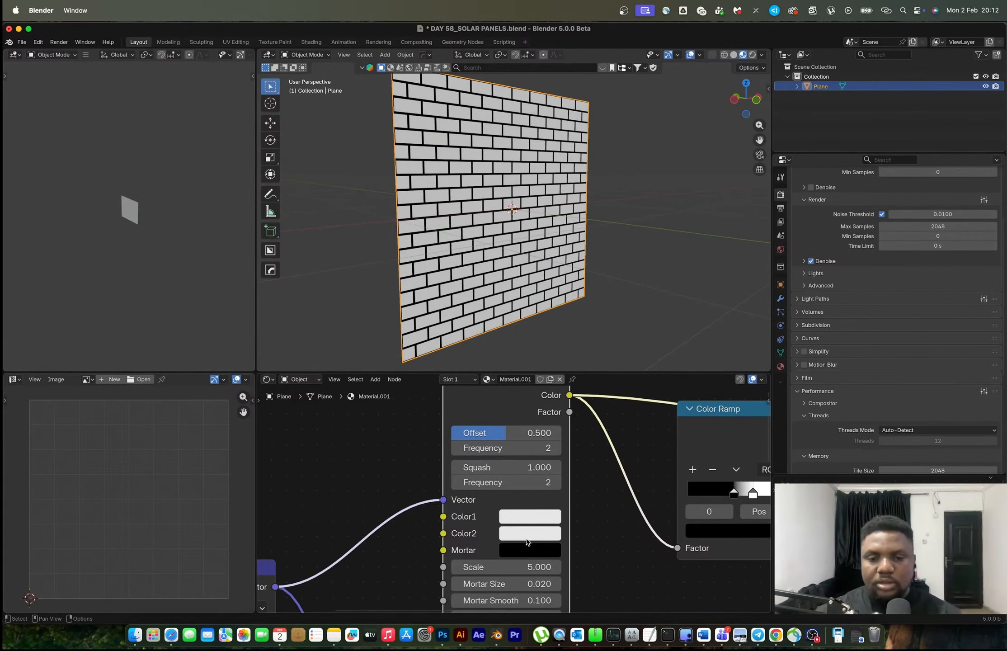
left_click(529, 550)
Set the Brick Texture's Offset to 0 and its Brick Width to 0.25 to form a square grid
scroll(505, 543, "down", 3)
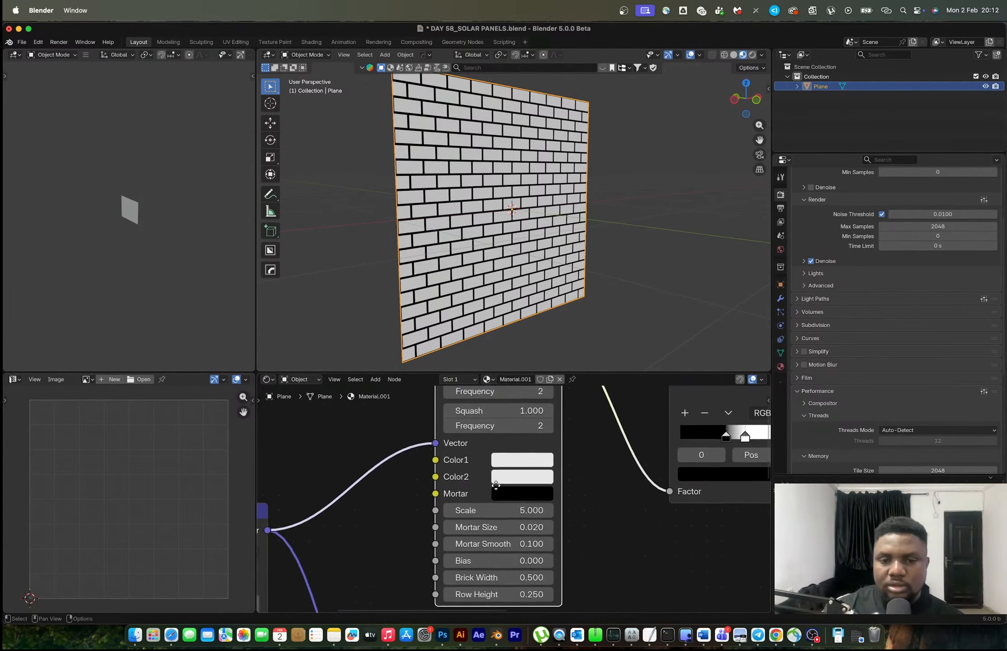
scroll(489, 450, "up", 3)
left_click_drag(489, 424, 430, 424)
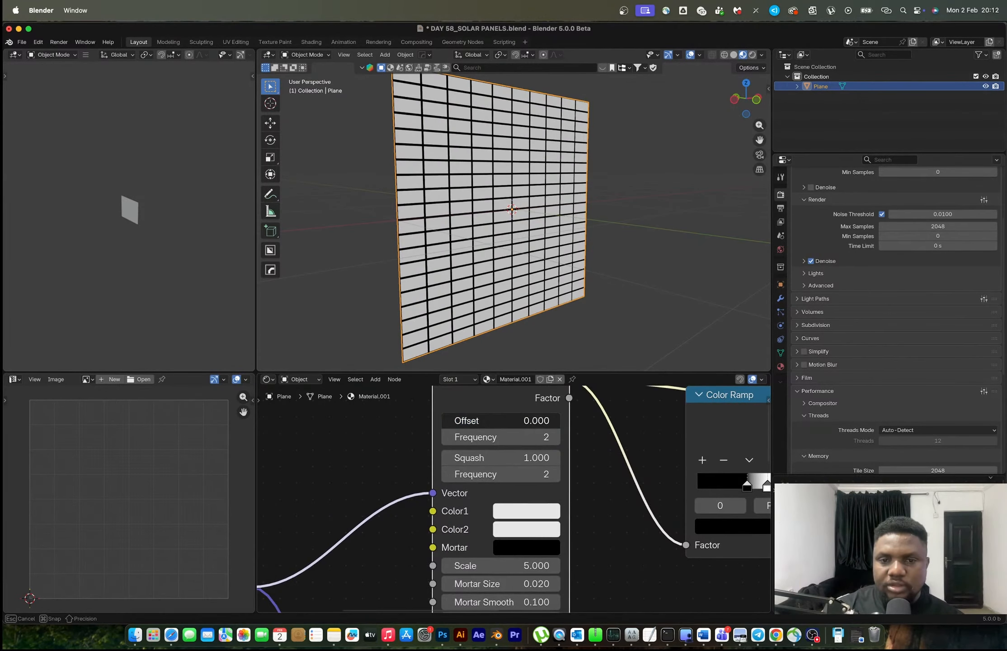
scroll(520, 518, "down", 2)
scroll(522, 520, "up", 2)
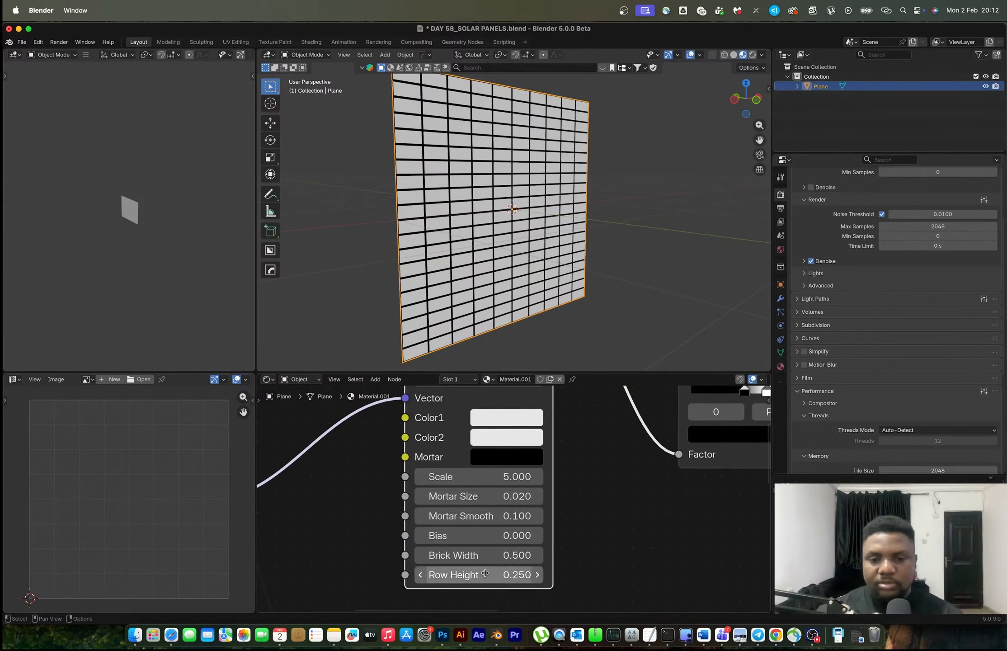
type("0.250")
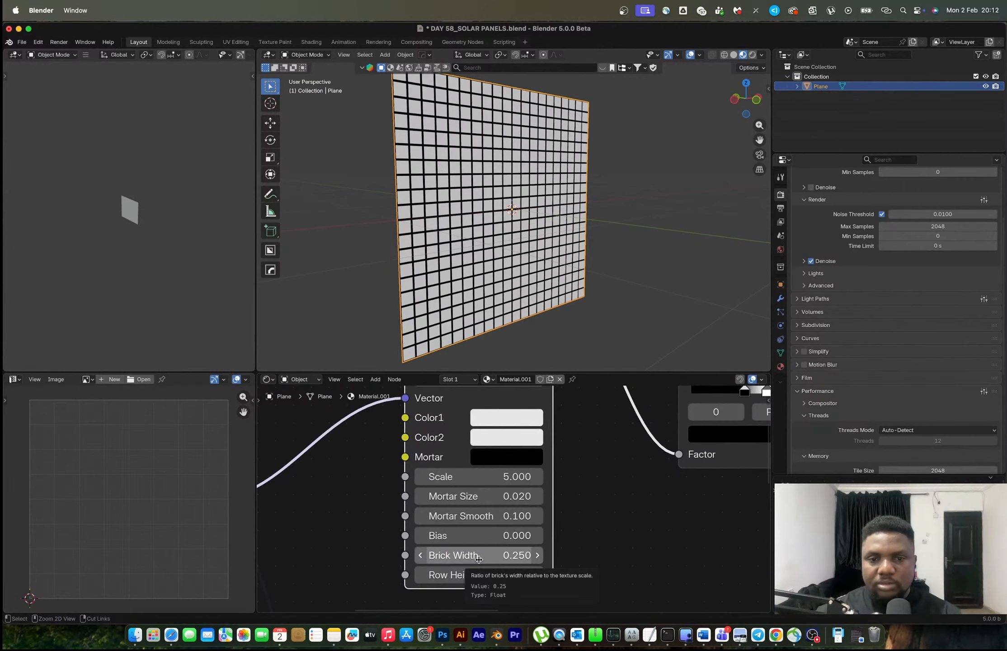
Set the Brick Texture's Scale to 1.5 and its Mortar Size to 0.004
mouse_move(483, 477)
left_mouse_down()
mouse_move(503, 477)
mouse_move(454, 478)
mouse_move(463, 477)
left_mouse_up()
middle_click_drag(482, 504, 548, 559)
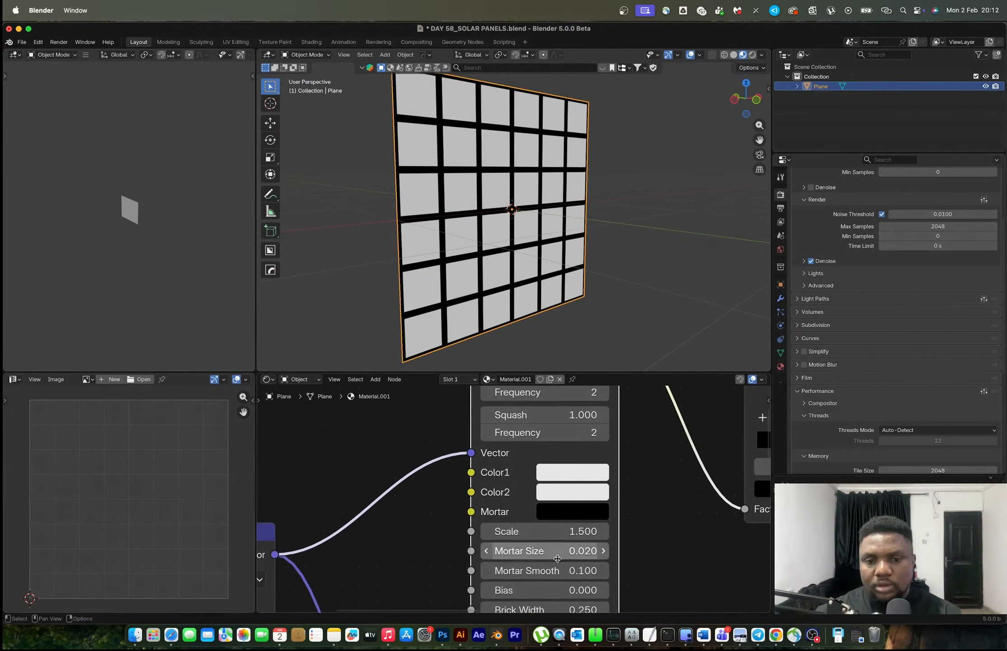
left_click_drag(548, 558, 541, 558)
scroll(547, 559, "up", 2)
left_click(555, 561)
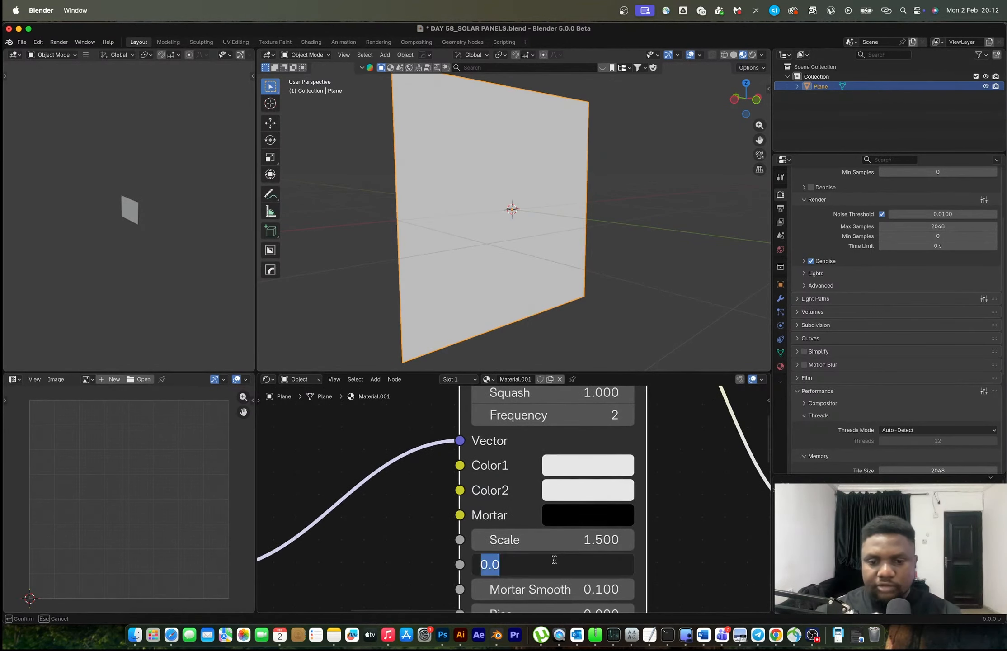
type(".01")
key("Return")
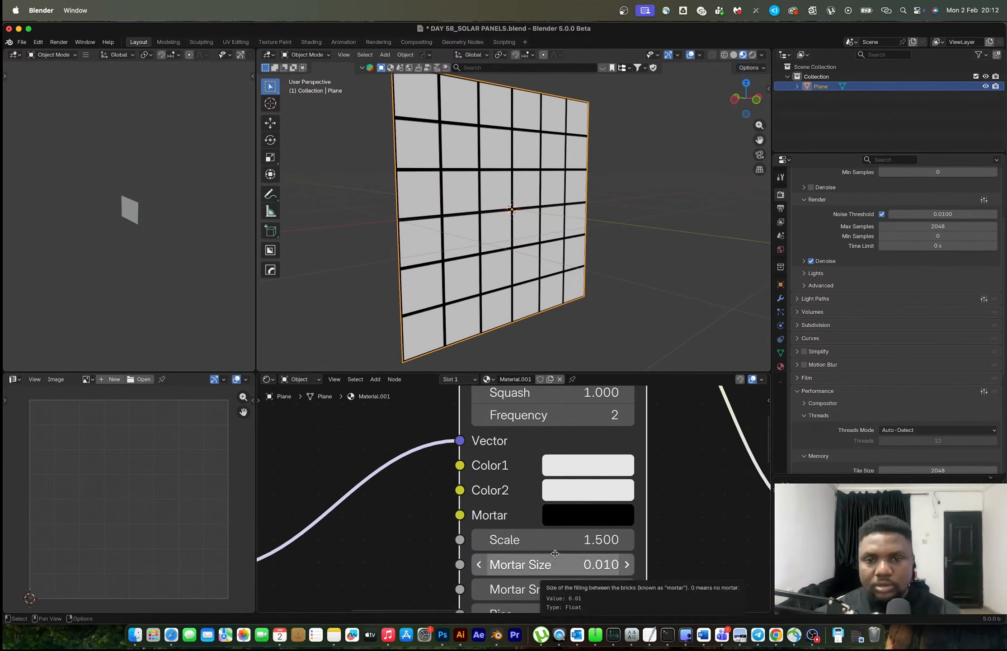
left_click(576, 561)
key("BackSpace")
type("04")
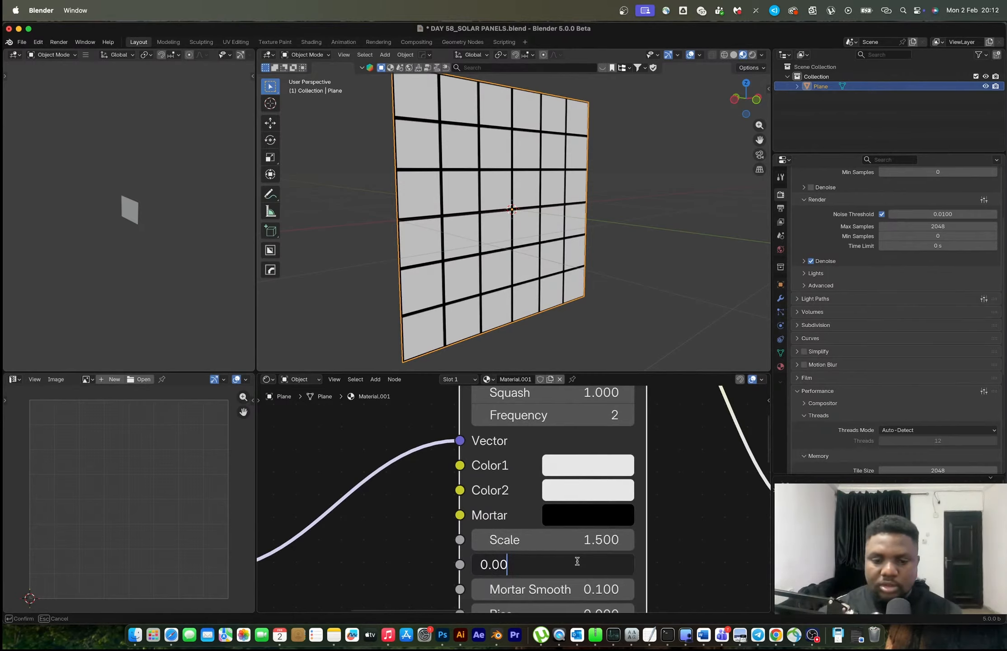
key("Return")
Preview the Mix node's result on the plane and change its blending mode to Darken
scroll(632, 528, "down", 6)
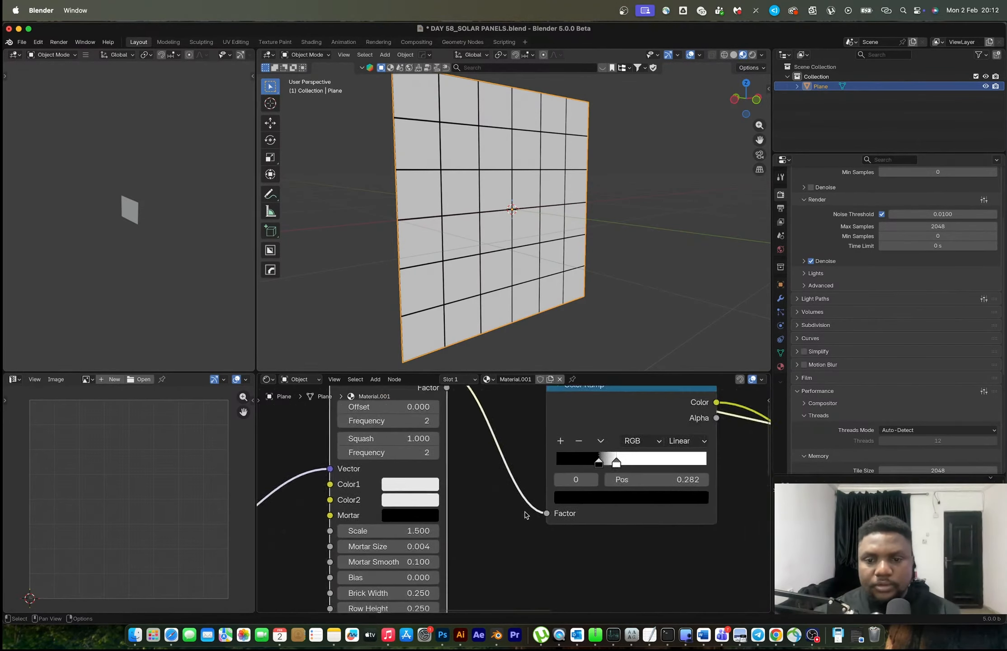
left_click_drag(562, 433, 537, 436)
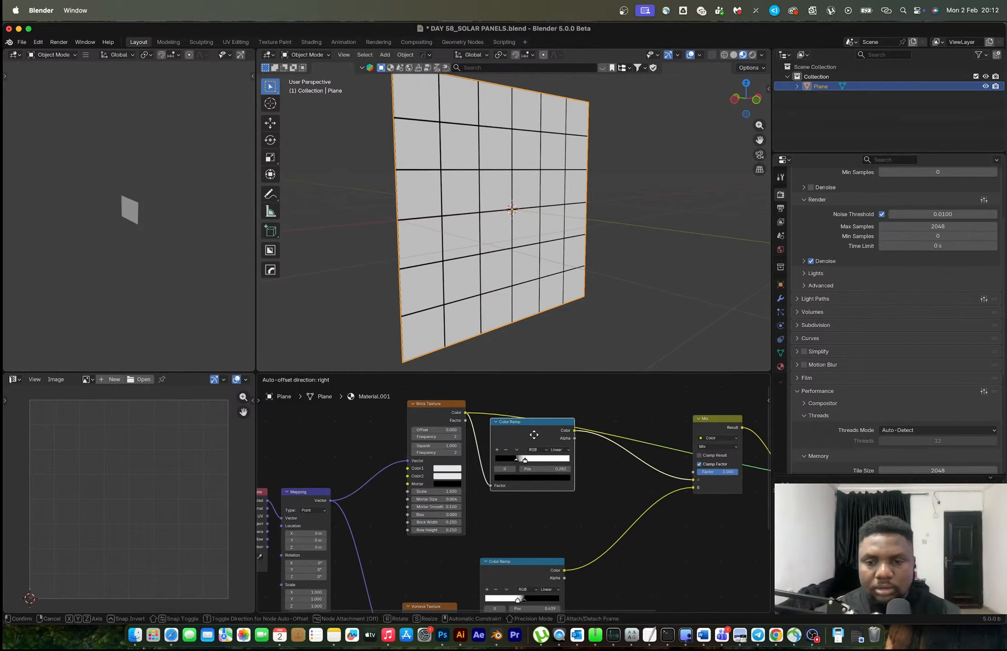
scroll(611, 472, "right", 5)
left_click(624, 452, "ctrl+shift")
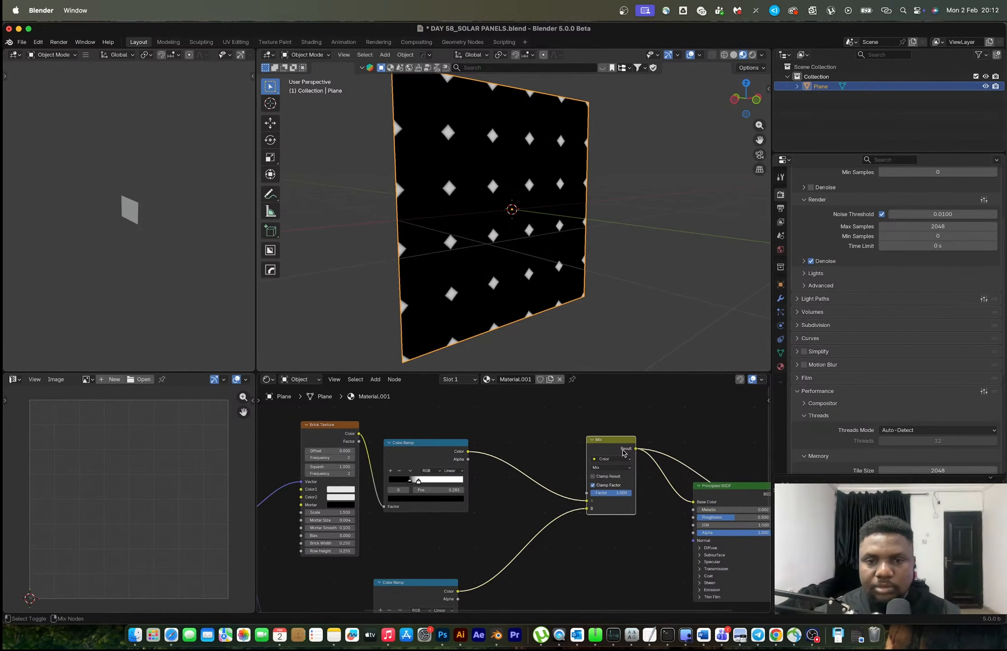
left_click(610, 469)
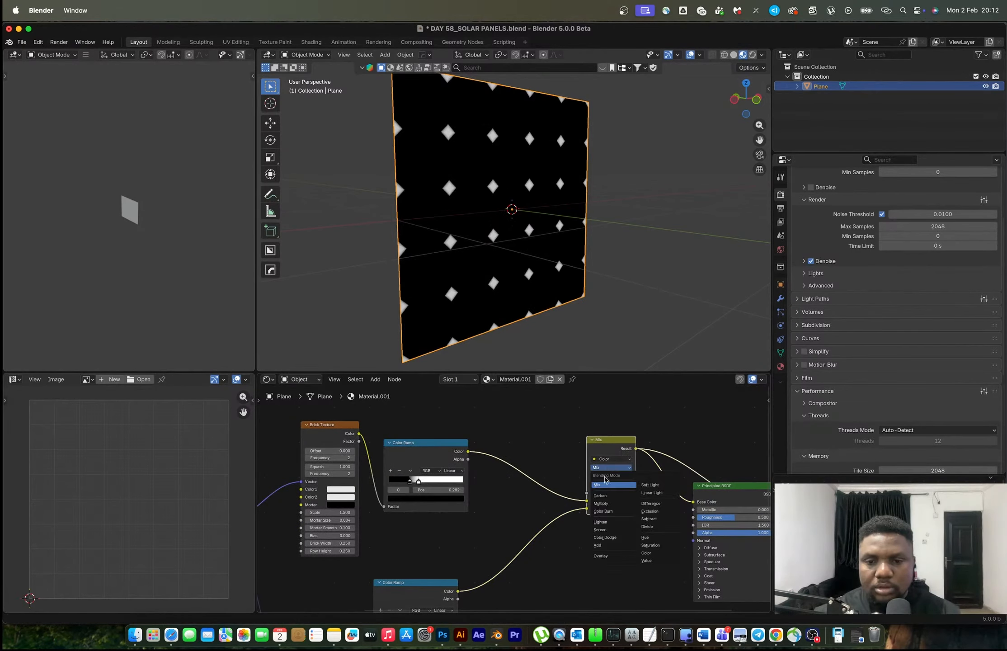
left_click(613, 496)
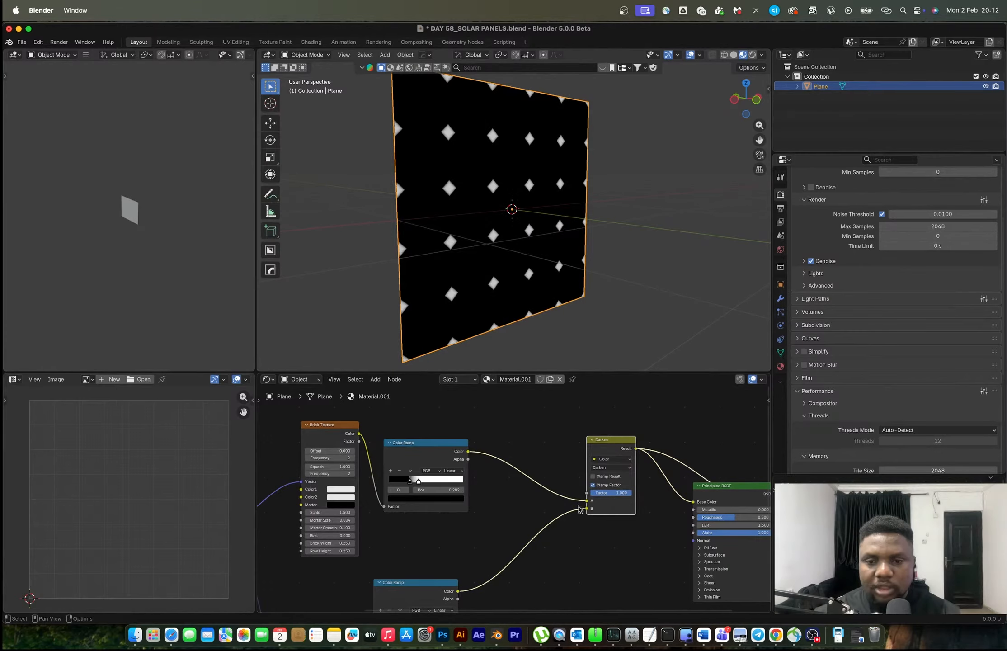
Move the lower Color Ramp's link from the Darken node's B input to Factor, and set the B color to black
left_click_drag(586, 508, 586, 493)
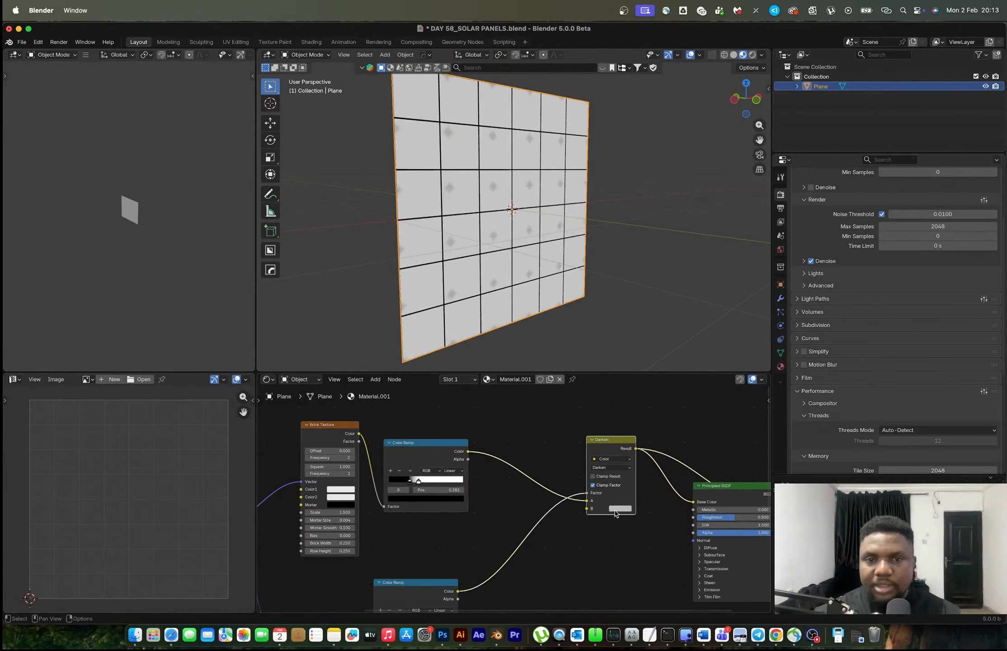
middle_click_drag(478, 322, 528, 301)
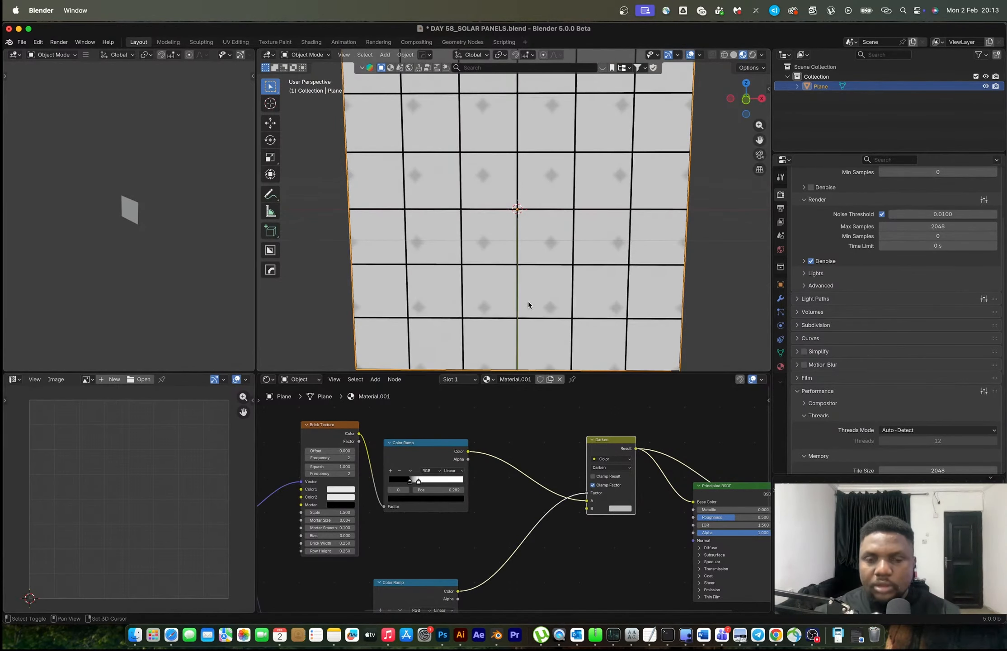
scroll(688, 460, "up", 3)
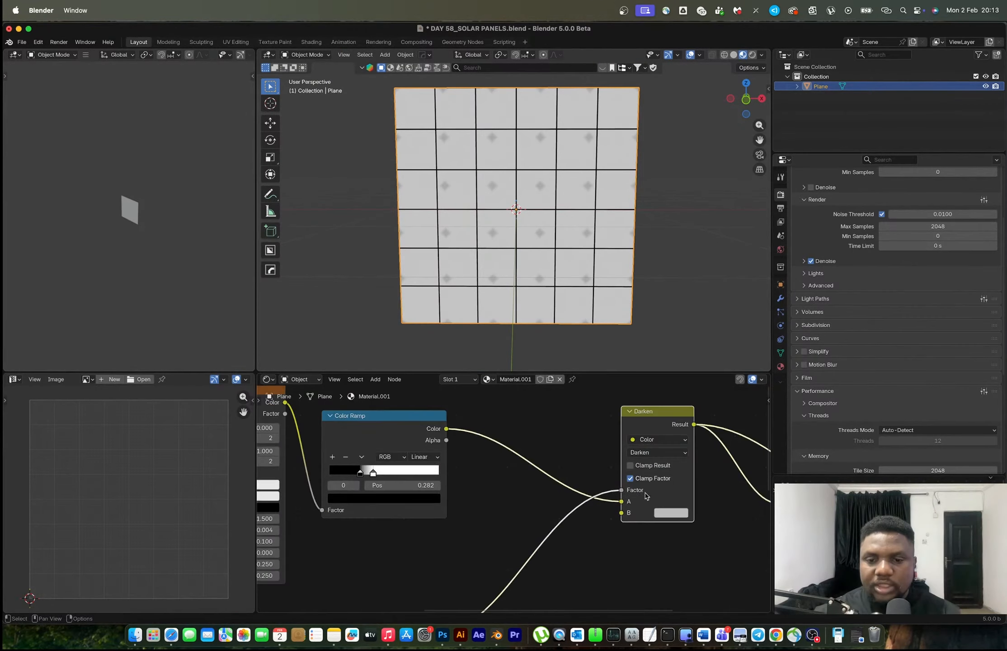
left_click(593, 535)
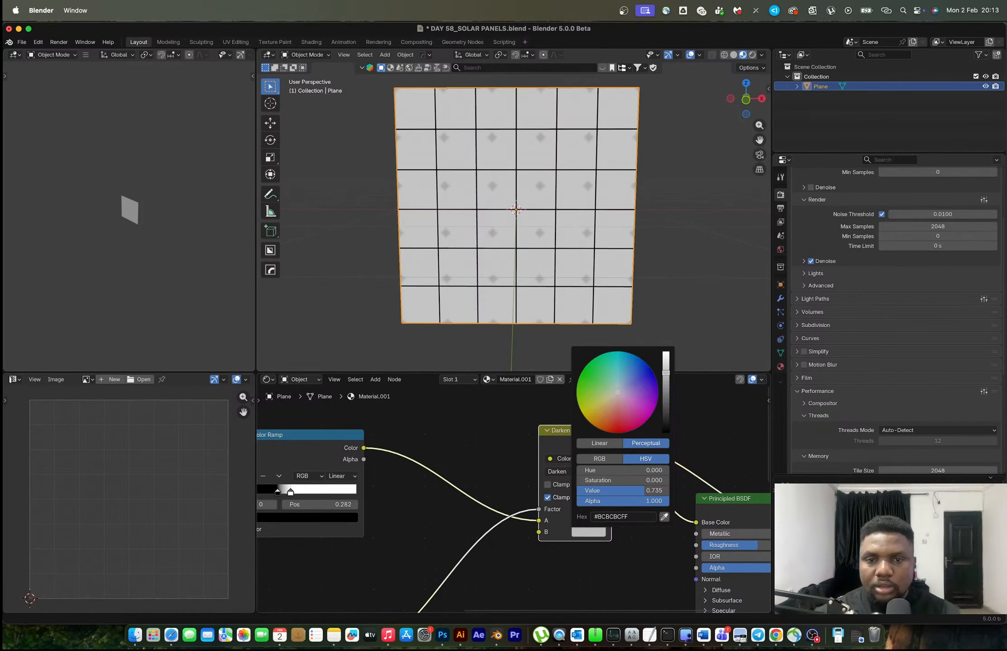
left_click_drag(666, 373, 666, 433)
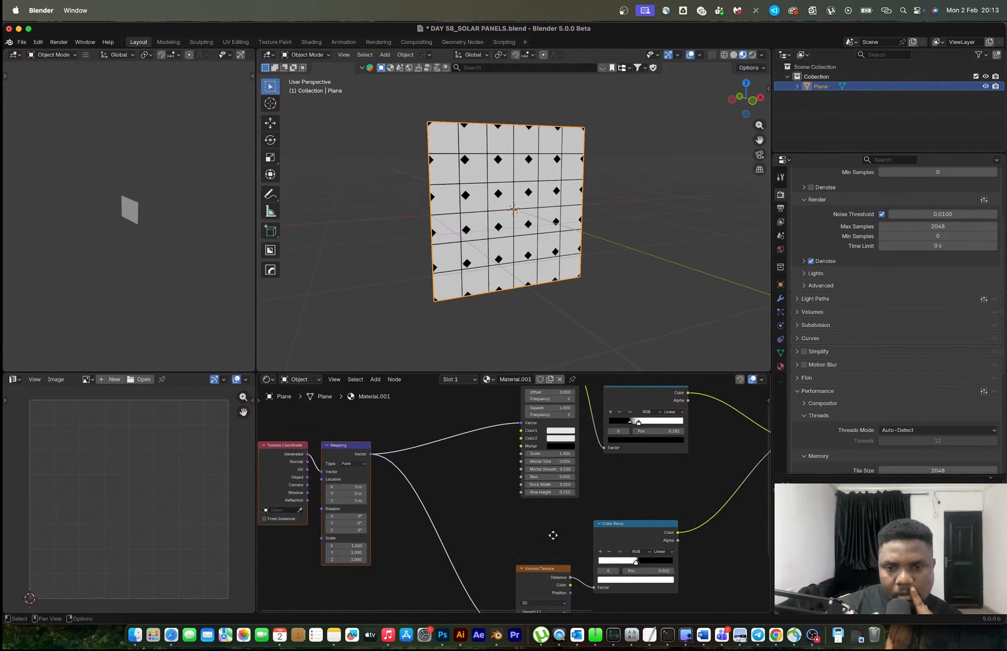
Set the Brick Texture's Scale to 1.24 so the grid lines meet at the diamonds, and inspect the alignment up close
scroll(612, 458, "up", 3)
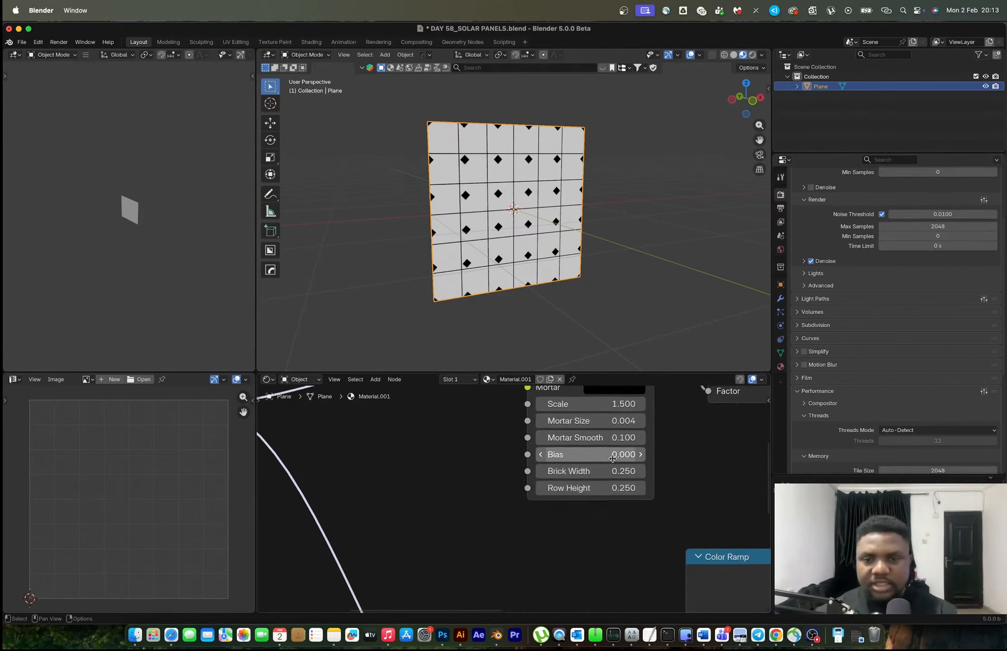
scroll(612, 458, "up", 5)
mouse_move(566, 485)
left_mouse_down()
mouse_move(592, 485)
mouse_move(552, 485)
left_mouse_up()
scroll(518, 189, "up", 5)
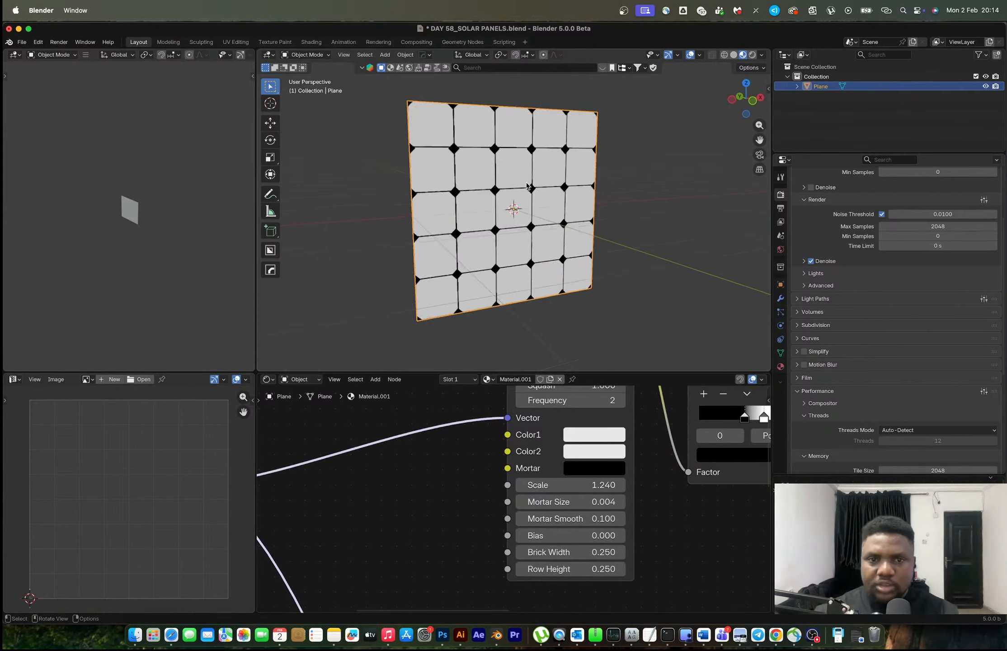
middle_click_drag(517, 189, 509, 213)
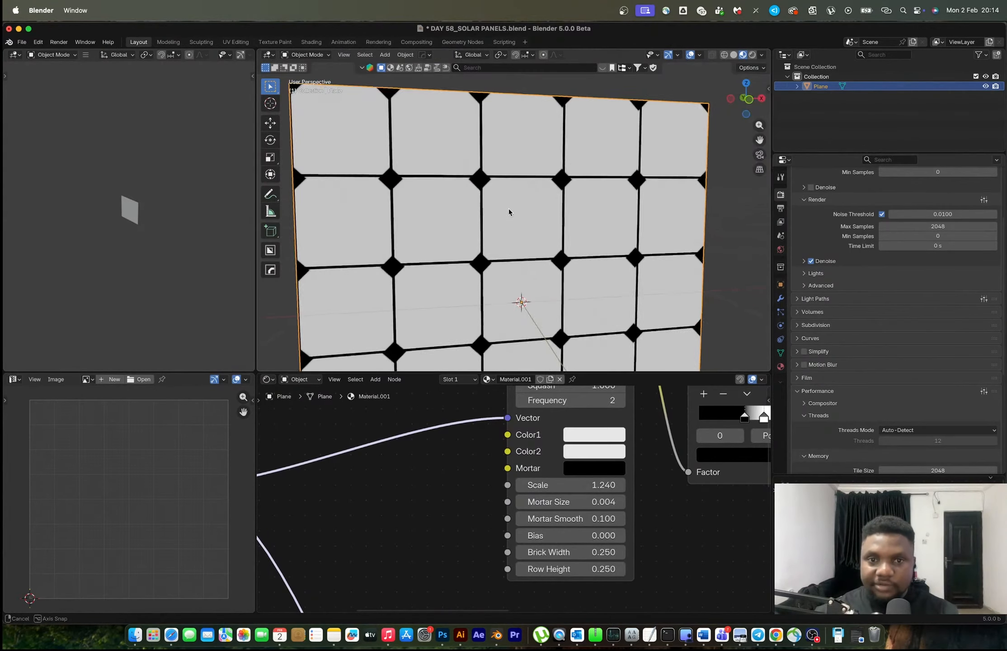
Examine a grid intersection up close and set the Brick Texture's Scale to 1.23
scroll(510, 213, "up", 5)
middle_click_drag(320, 163, 485, 186, "shift")
middle_click_drag(429, 205, 503, 266, "shift")
scroll(483, 206, "up", 3)
double_click(583, 483)
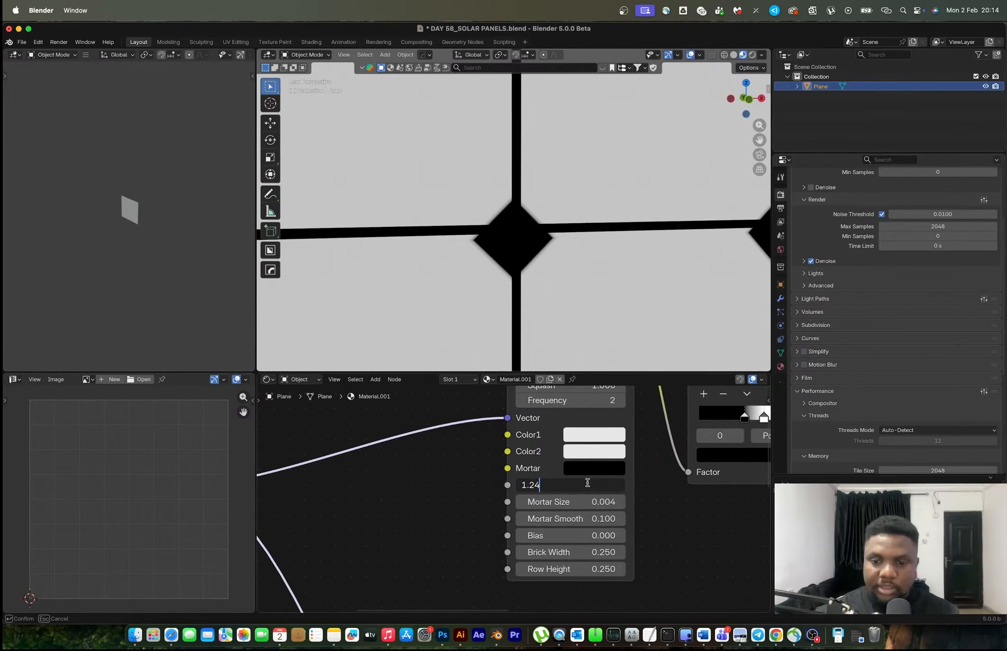
key("Return")
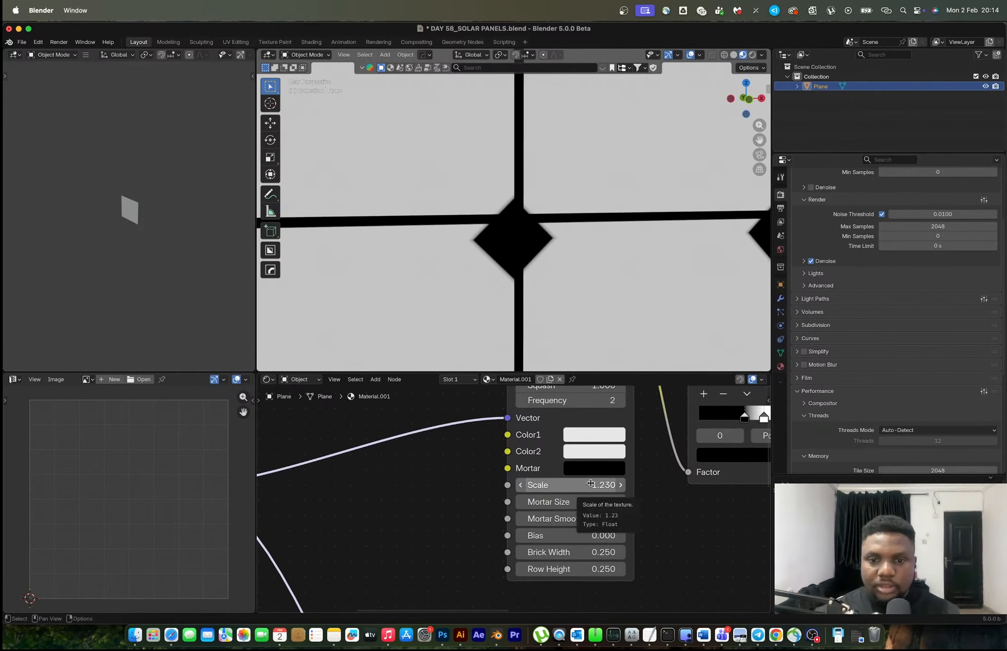
Set the Brick Texture's Scale to 1.25, check the grid alignment over the whole plane and deselect it
left_click(598, 485)
type("1.23")
key("BackSpace")
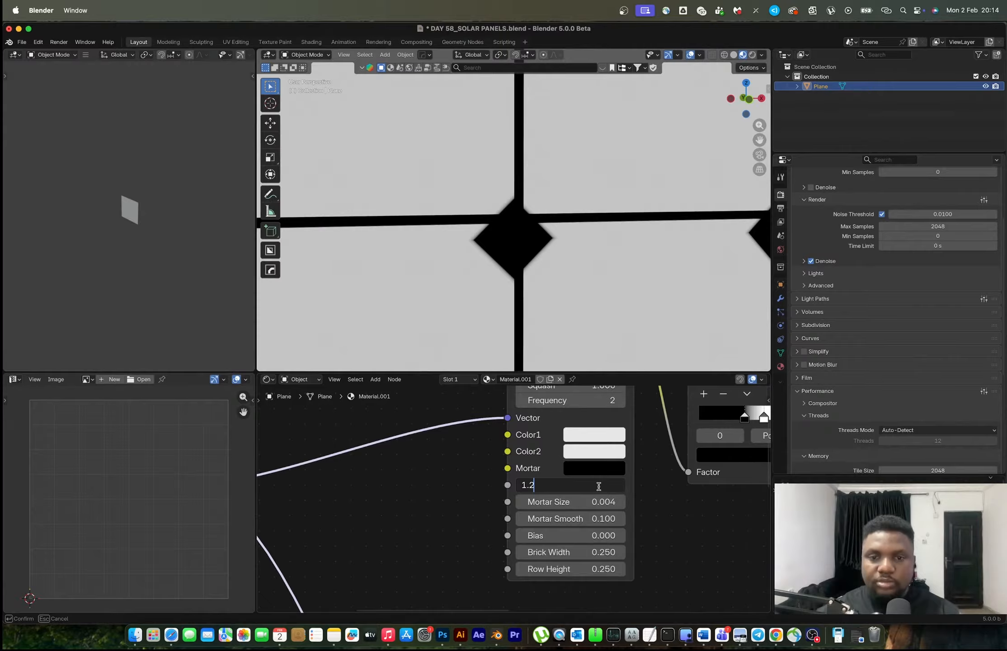
type("5")
key("Return")
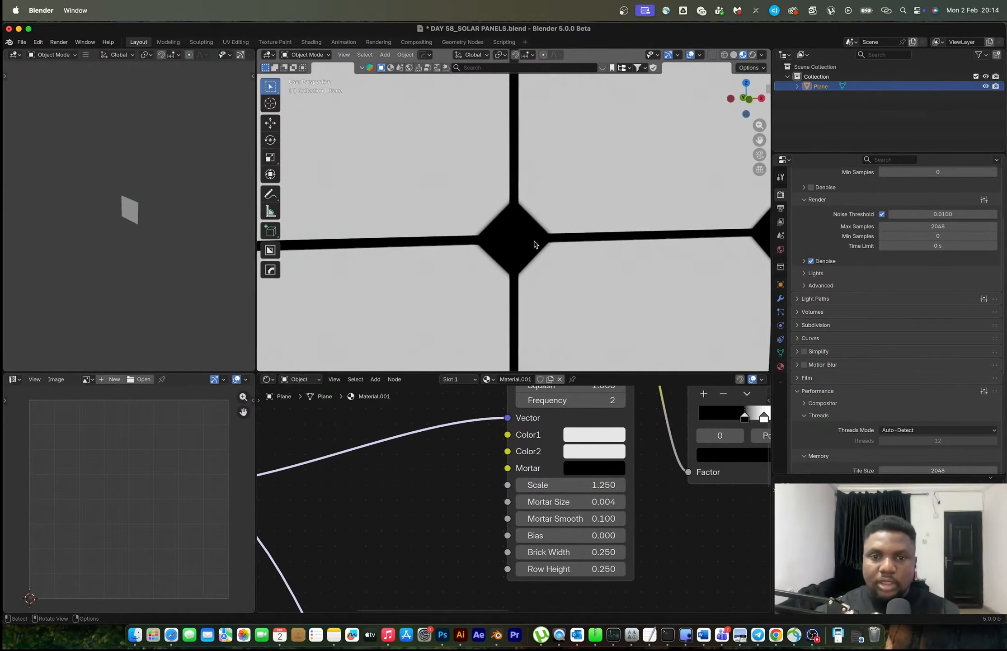
scroll(548, 246, "down", 8)
middle_click_drag(548, 245, 710, 227)
left_click(656, 232)
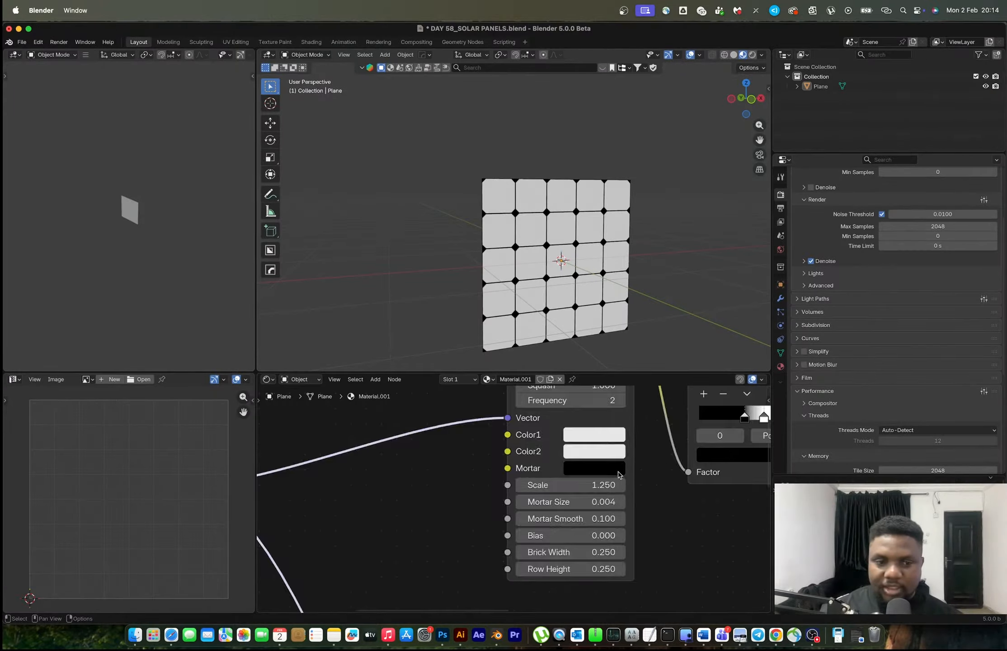
Move the Material Output node clear of the Principled BSDF node
scroll(618, 473, "down", 5)
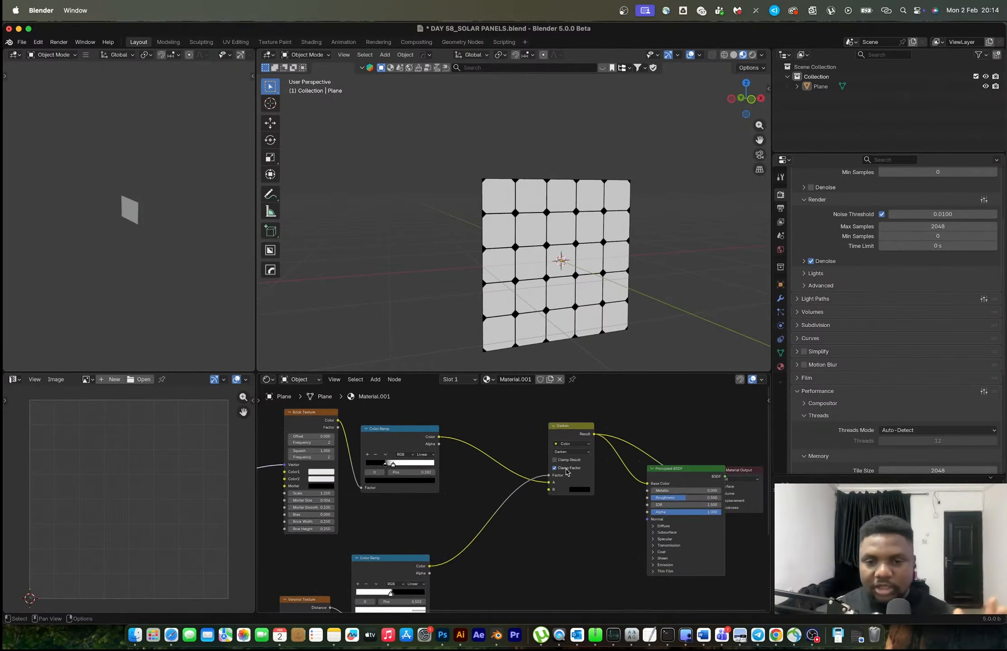
scroll(626, 478, "right", 5)
left_click_drag(577, 501, 715, 465)
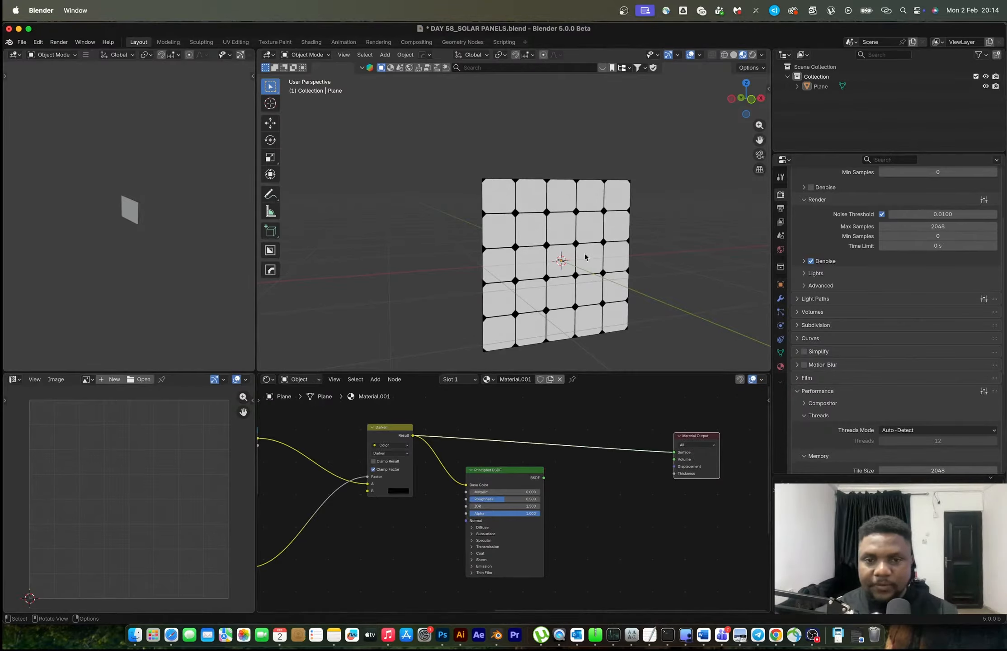
Try a duplicate of the plane offset 2 m along X to check the pattern's tiling, and undo the copy
left_click(557, 262)
middle_click_drag(556, 262, 564, 262)
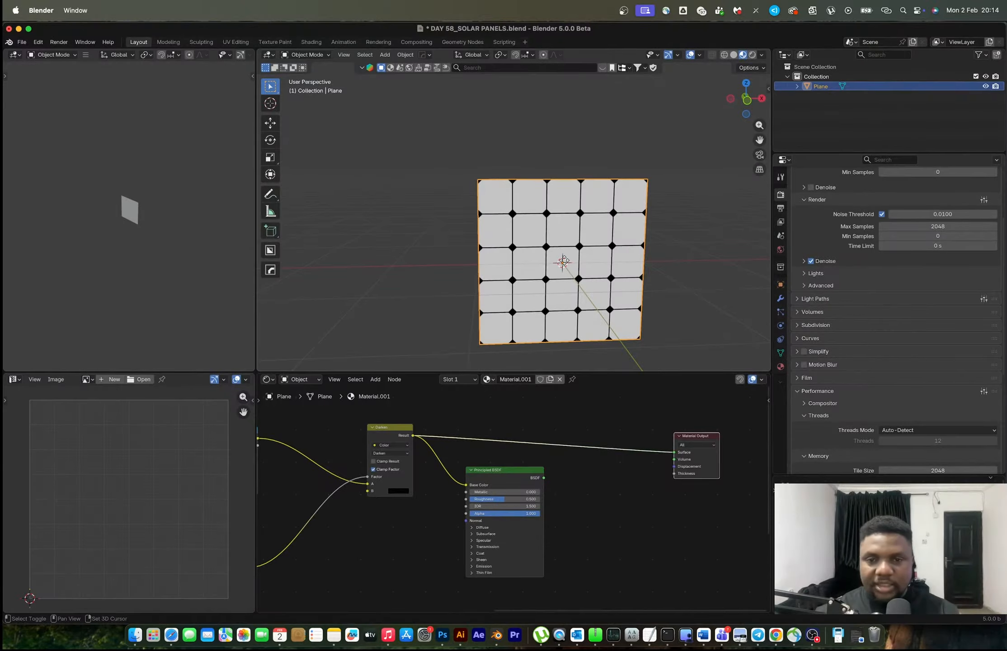
key("shift+d")
key("x")
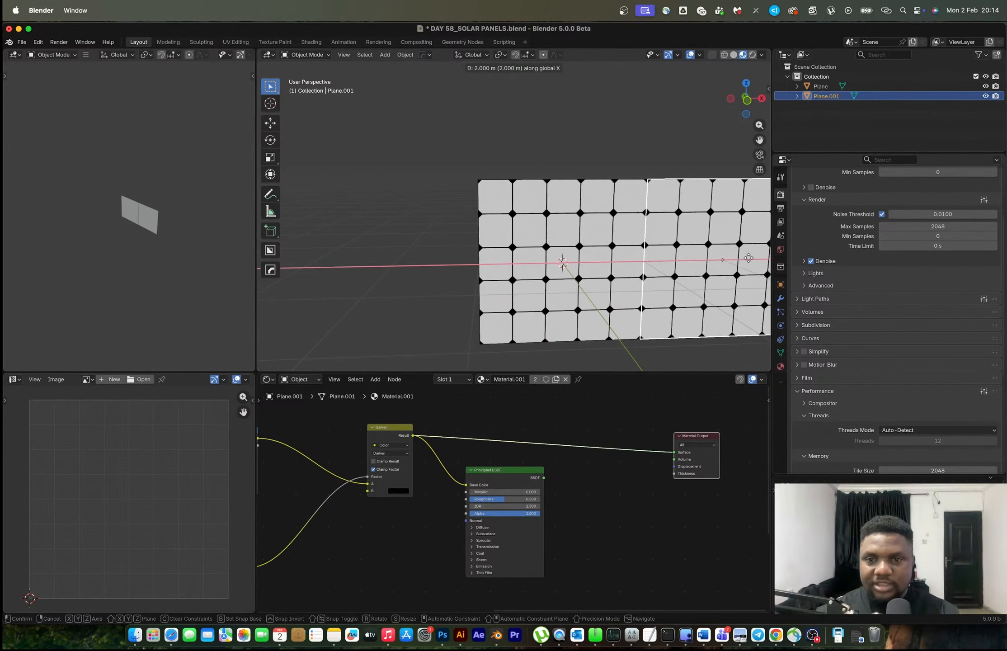
left_click(599, 139)
left_click(599, 138)
scroll(599, 139, "down", 3)
middle_click_drag(656, 246, 527, 234)
key("ctrl+z")
key("ctrl+z")
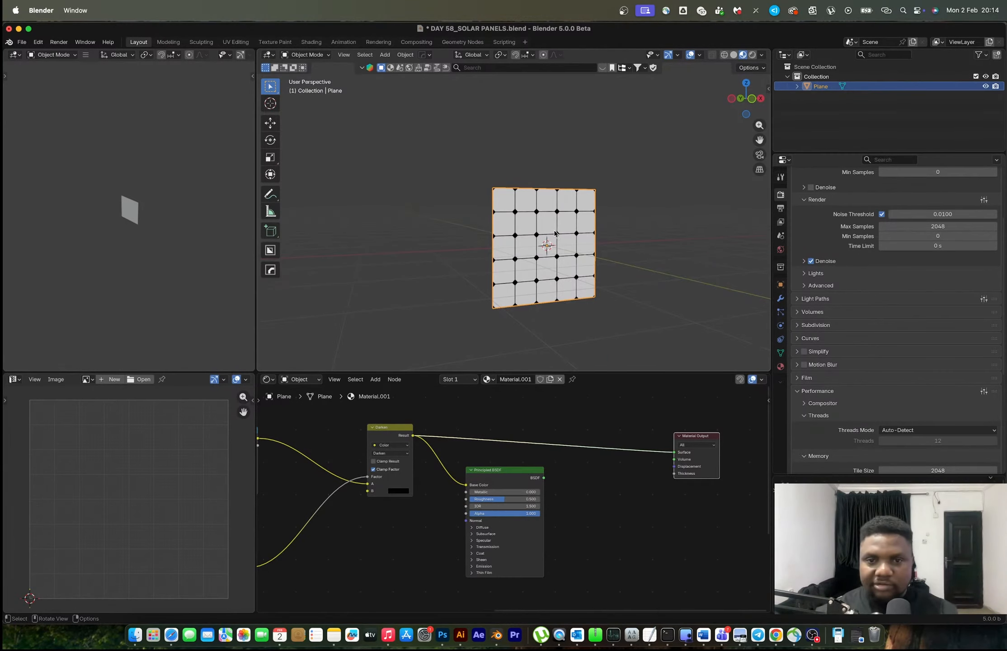
Connect the Principled BSDF back to the Material Output's Surface and space out the Darken, Principled BSDF and Material Output nodes
scroll(555, 232, "up", 5)
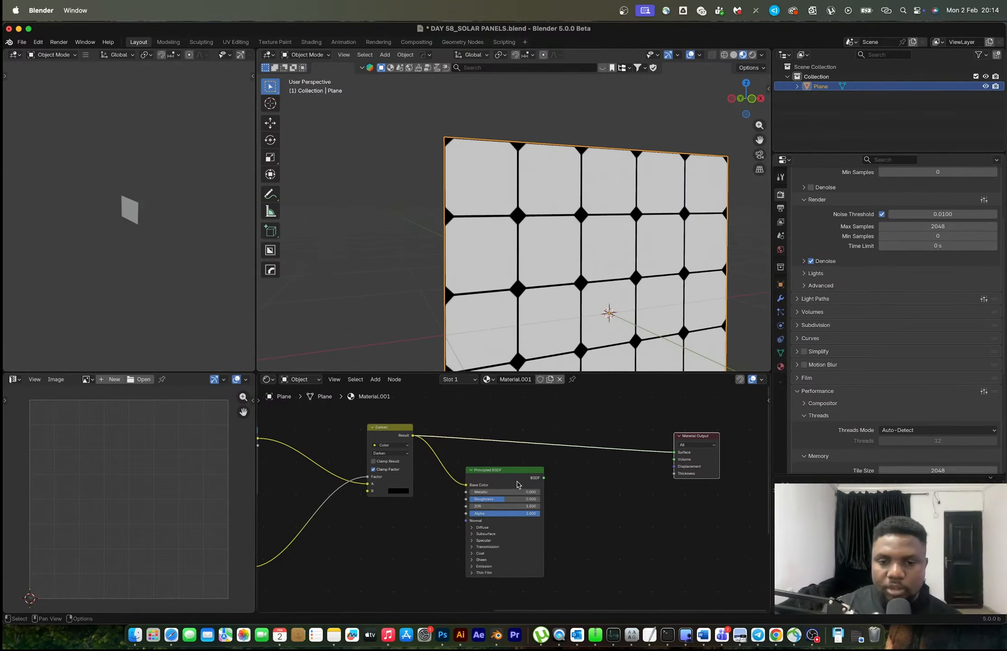
left_click_drag(526, 467, 597, 449)
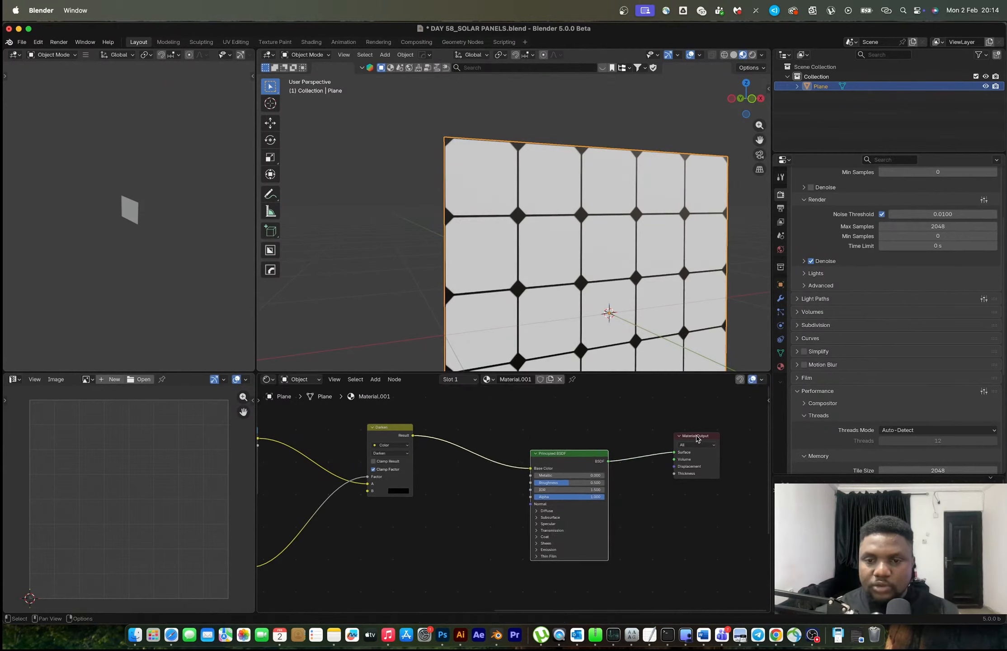
left_click_drag(697, 437, 731, 426)
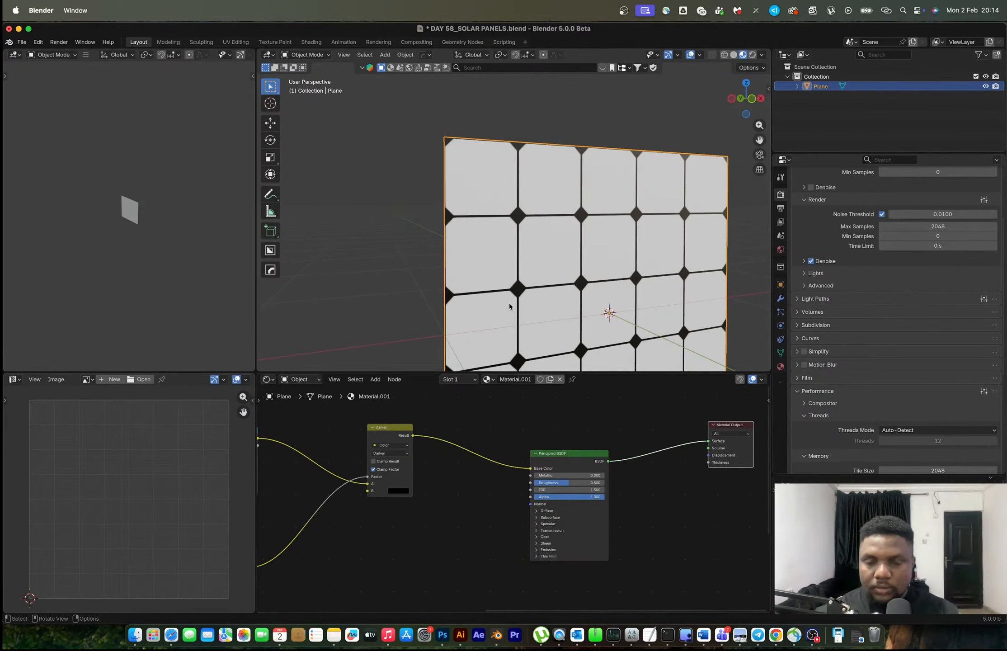
left_click_drag(397, 436, 367, 445)
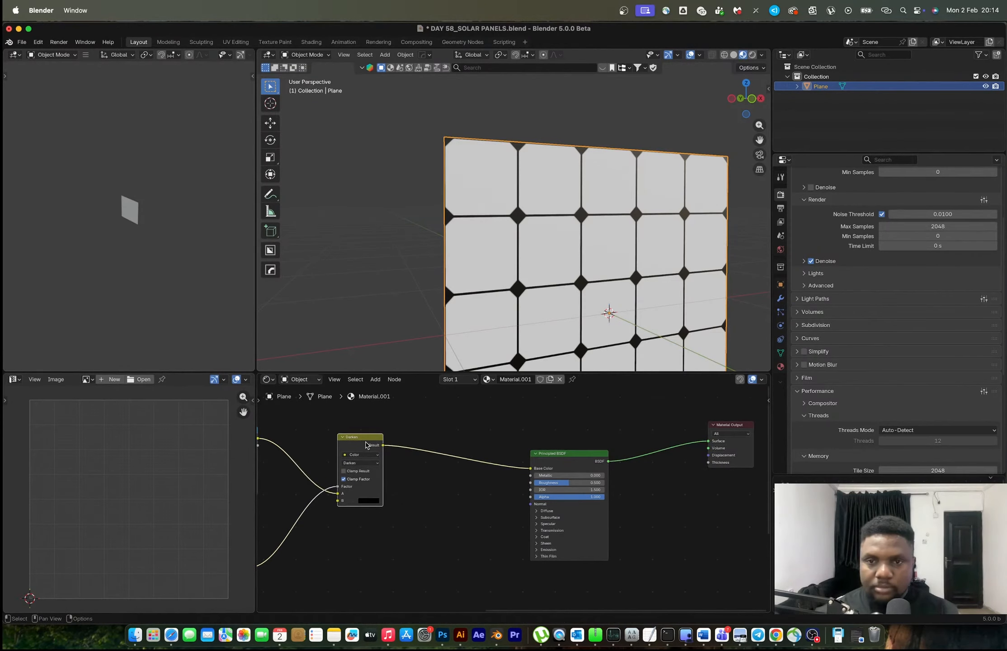
scroll(434, 450, "down", 2)
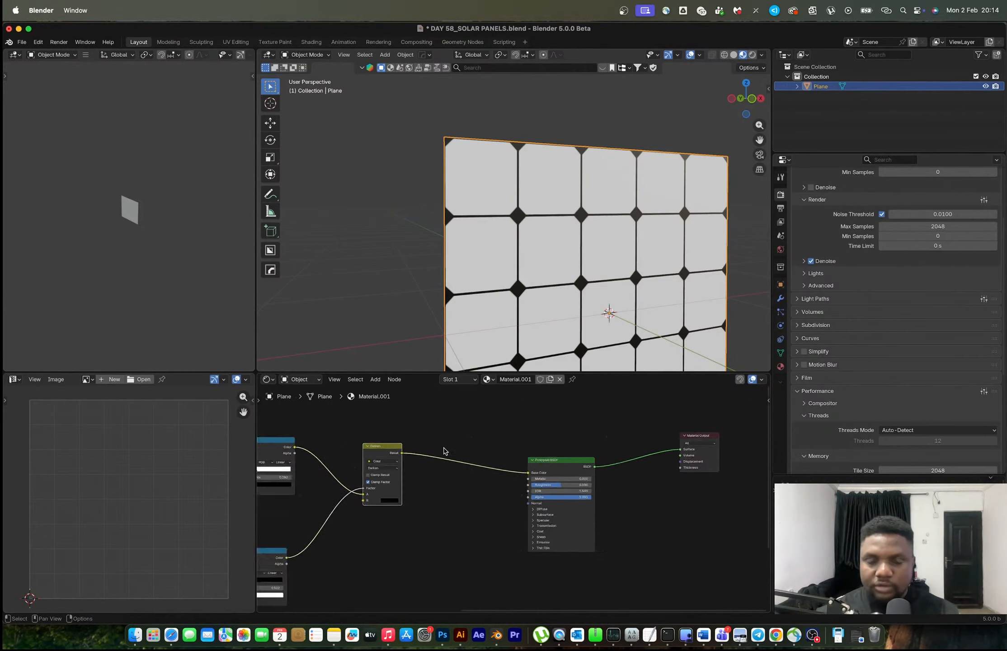
left_click_drag(547, 477, 564, 483)
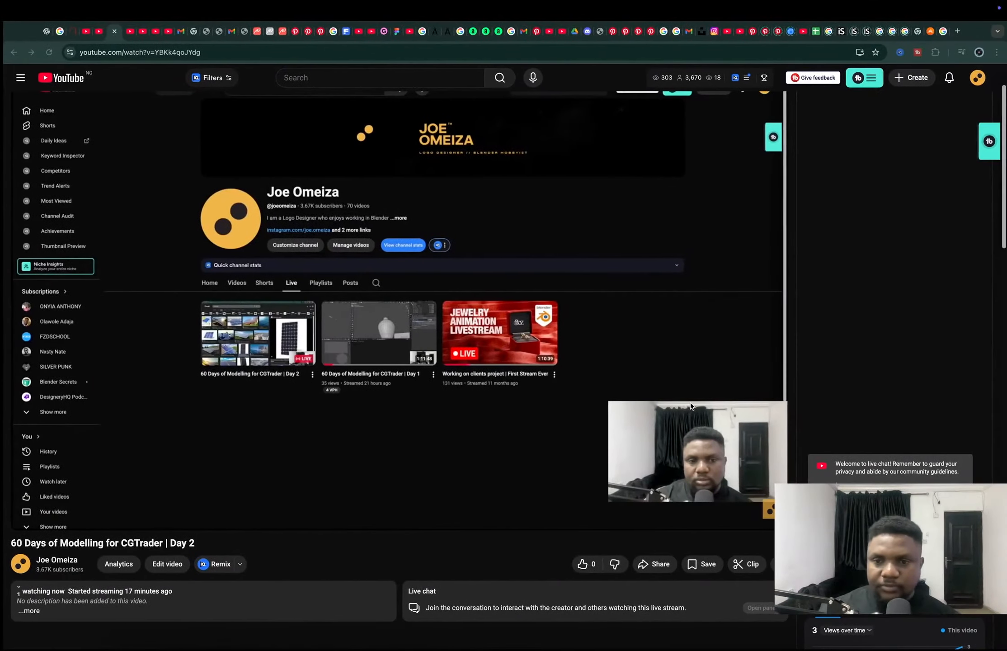
Switch to the last open tab in the web browser
left_click(943, 31)
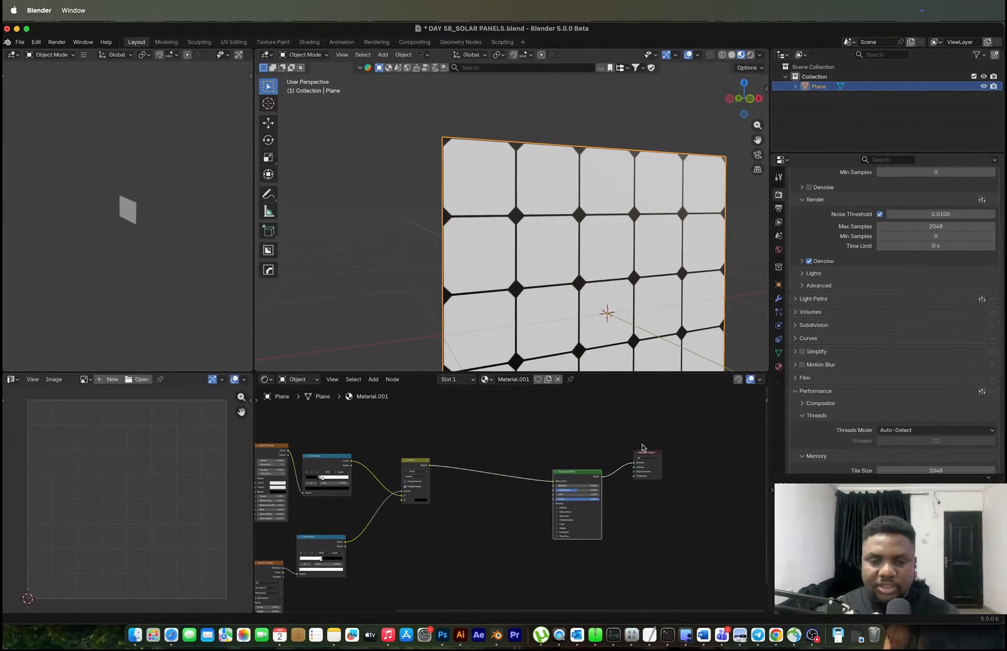
Duplicate the Brick Texture node and place the copy above the Darken node
scroll(439, 473, "up", 5)
middle_click_drag(470, 482, 629, 566)
scroll(524, 537, "down", 4)
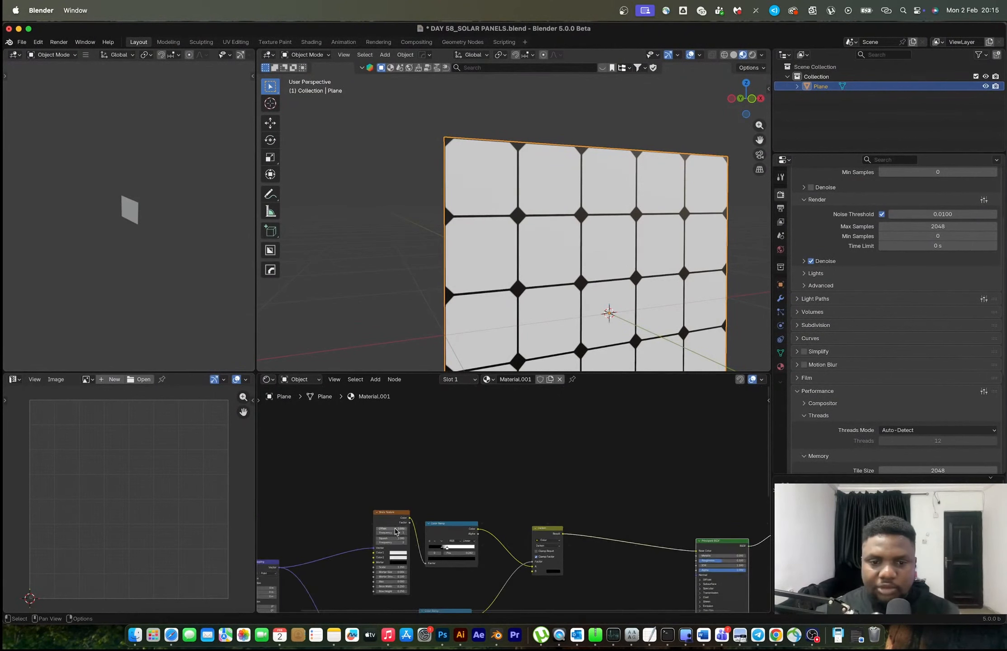
left_click(395, 515)
key("shift+d")
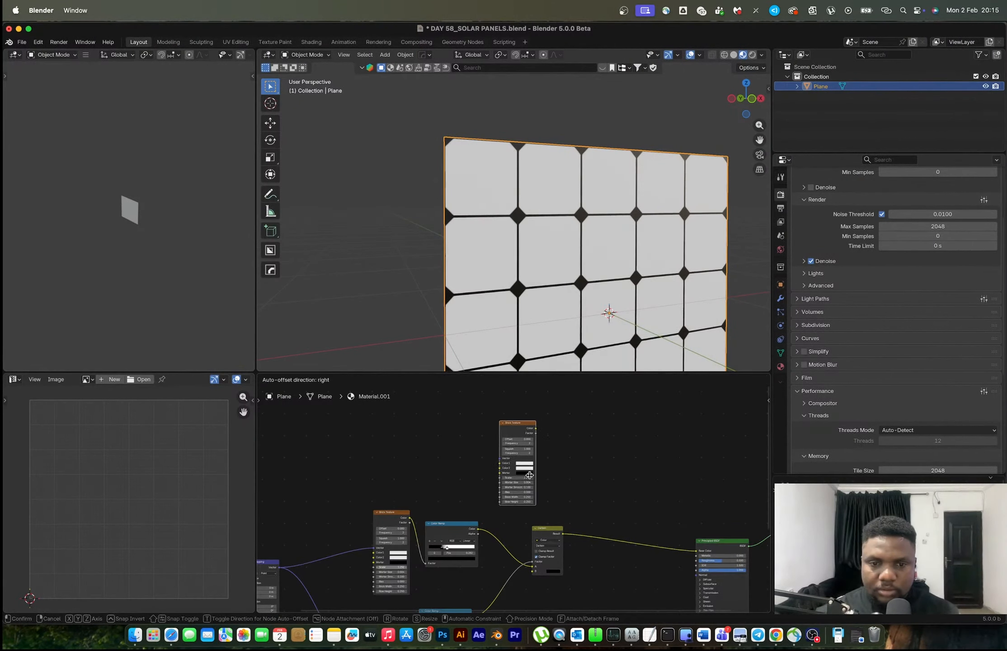
left_click(528, 471)
Combine the duplicated Brick Texture and the Darken result in a Mix node feeding the Principled BSDF's Base Color
scroll(510, 499, "up", 2)
right_click_drag(561, 546, 542, 466, "ctrl+shift")
key("g")
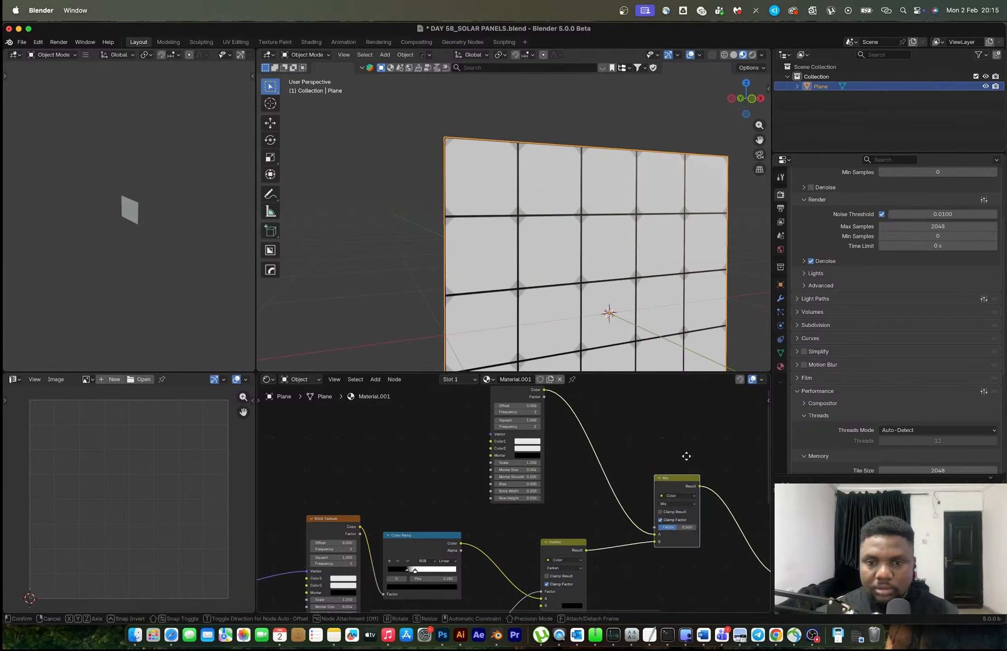
left_click(707, 414)
scroll(702, 448, "up", 5)
middle_click_drag(702, 450, 589, 539)
Preview the duplicated Brick Texture on the plane and replace it with a Wave Texture node, keeping its links
left_click(404, 422, "ctrl+shift")
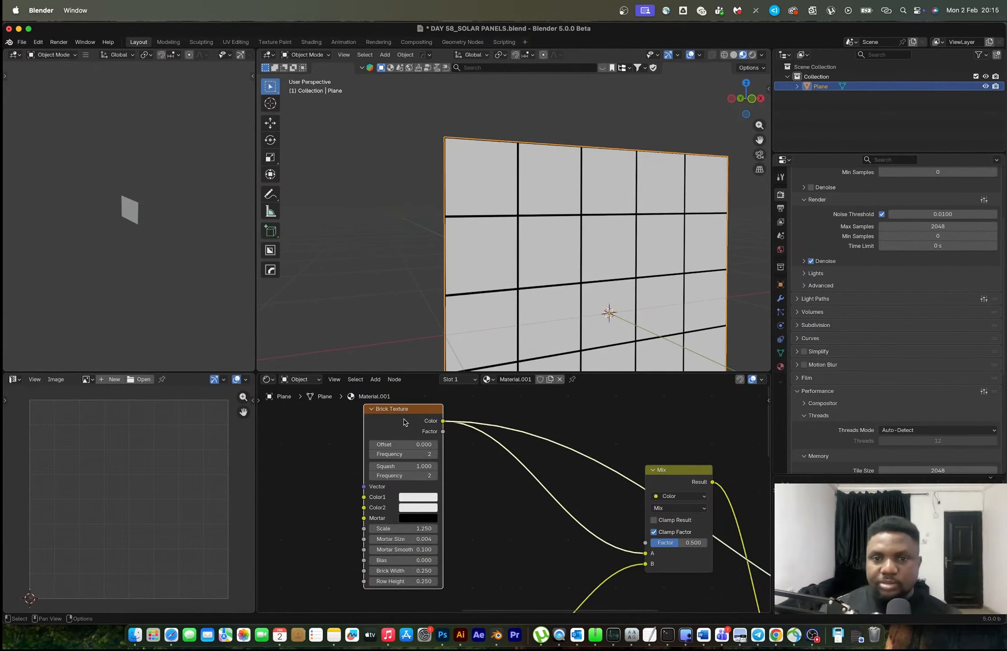
key("shift+a")
type("wave")
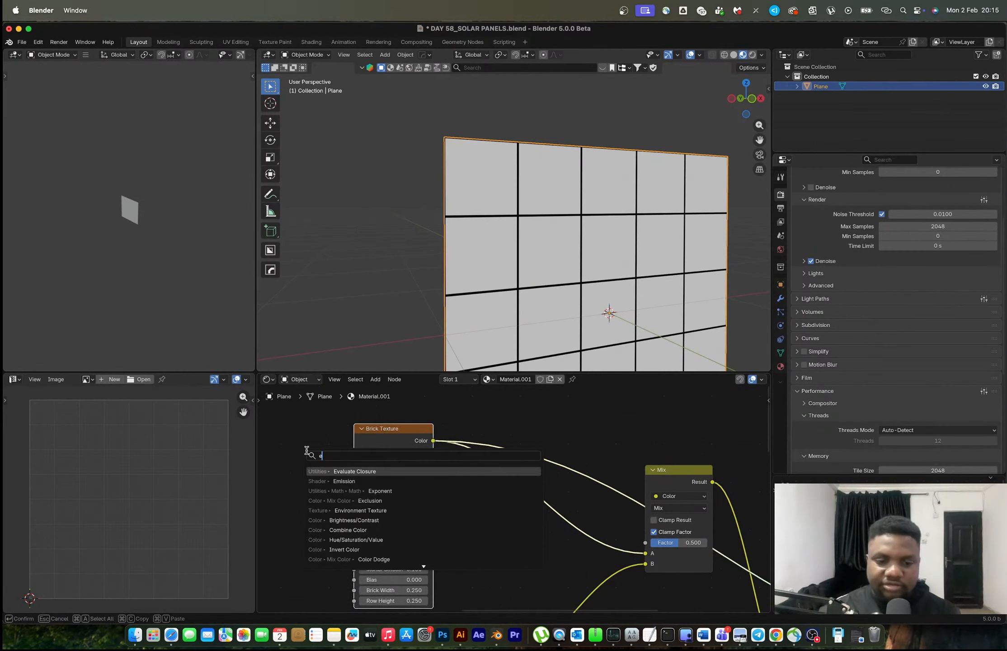
key("Return")
left_click(276, 437)
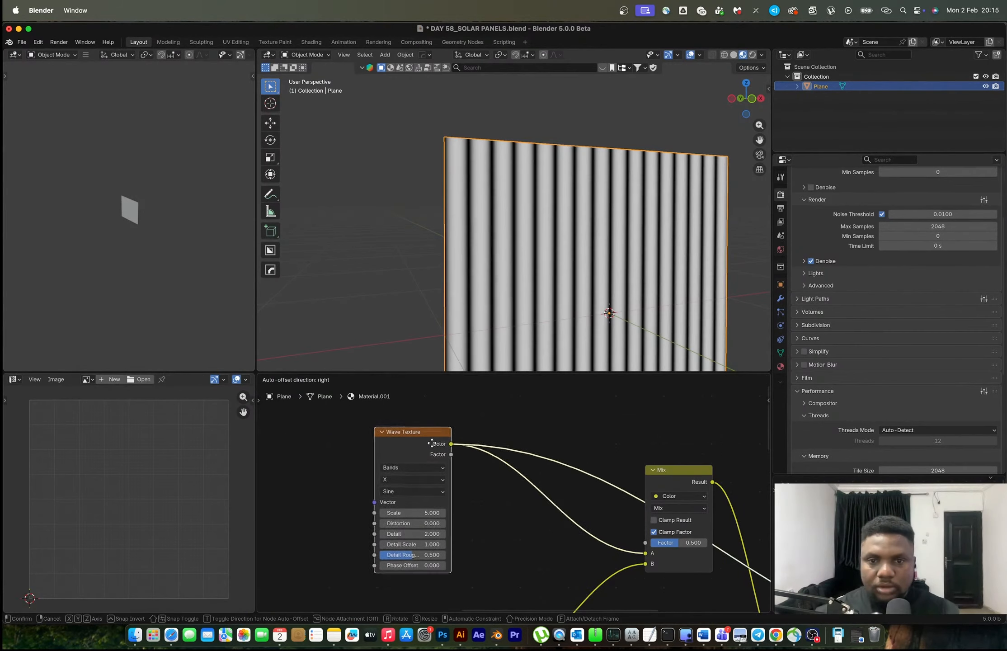
Shift the Wave Texture node slightly towards the Mix node and set its bands direction to Y
left_click_drag(427, 445, 447, 440)
left_click(423, 474)
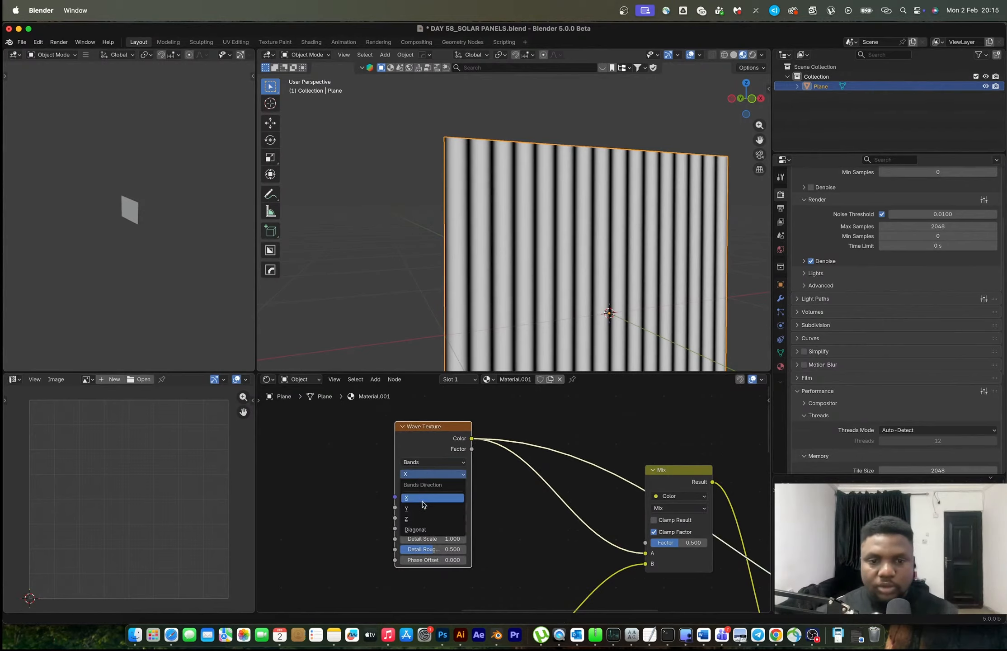
left_click(423, 510)
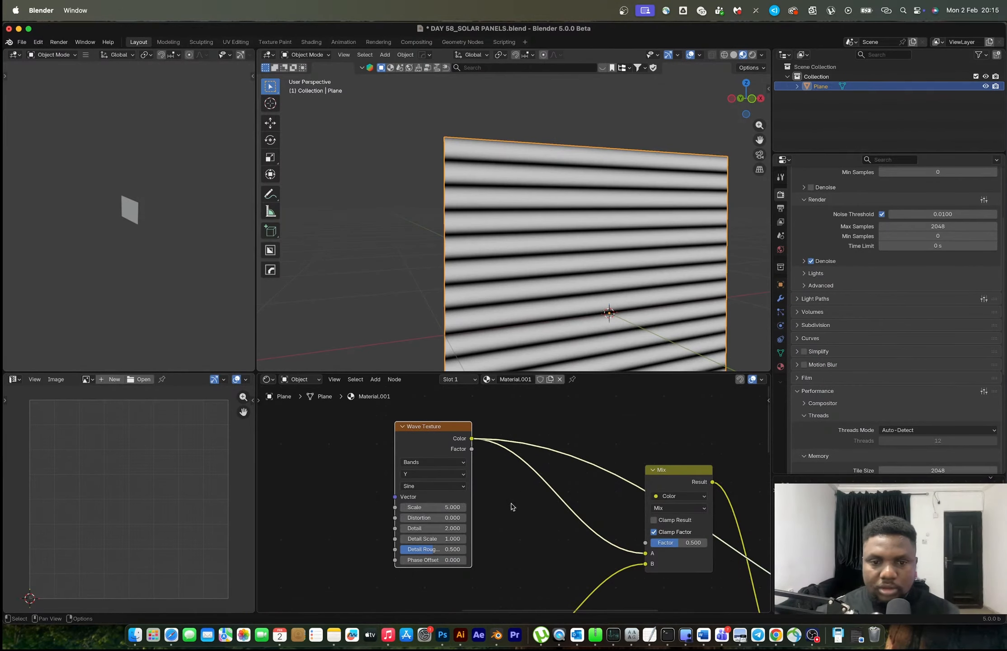
Insert a Color Ramp between the Wave Texture and the Mix node's A input, and preview it on the plane
scroll(510, 506, "up", 2)
key("shift+a")
type("color")
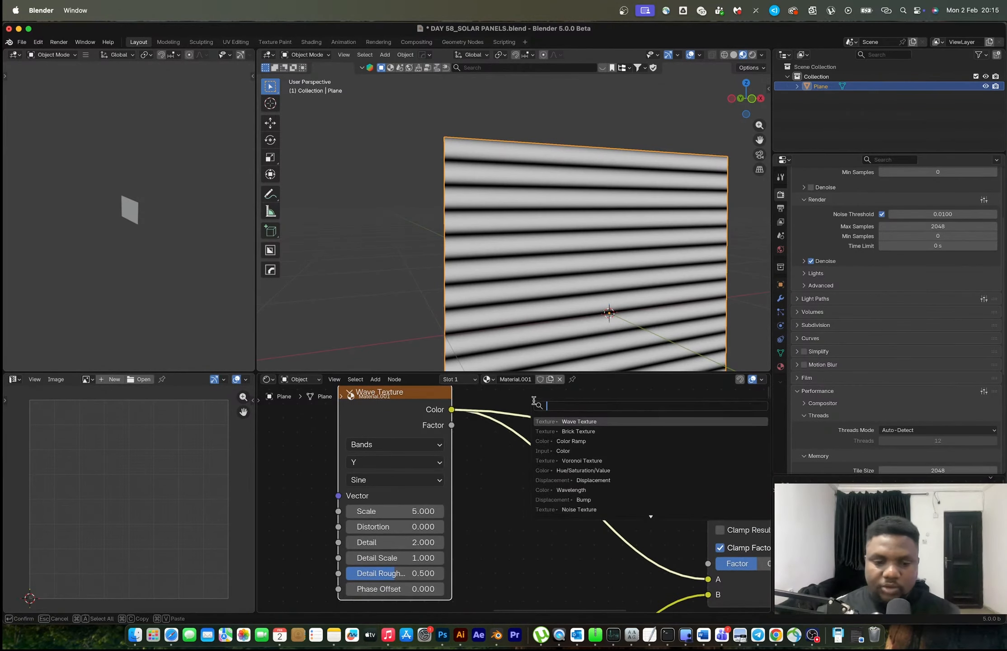
type(" ram")
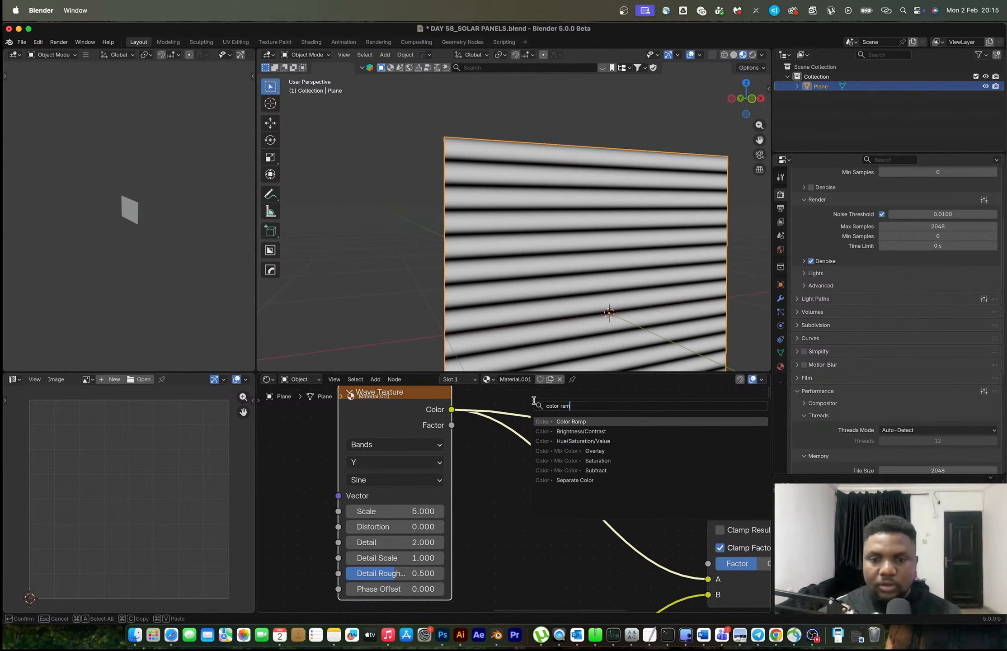
key("Return")
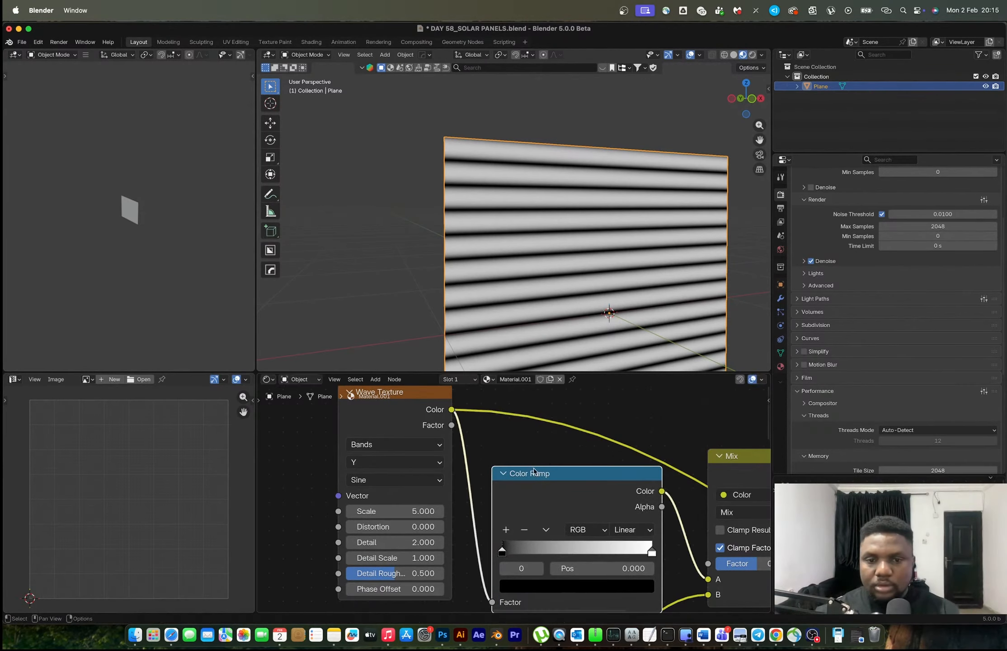
left_click(547, 480)
middle_click_drag(548, 480, 471, 485)
left_click_drag(490, 481, 481, 449)
Set the new Color Ramp's interpolation to Constant and move its white stop to position 0.025
scroll(425, 540, "up", 3)
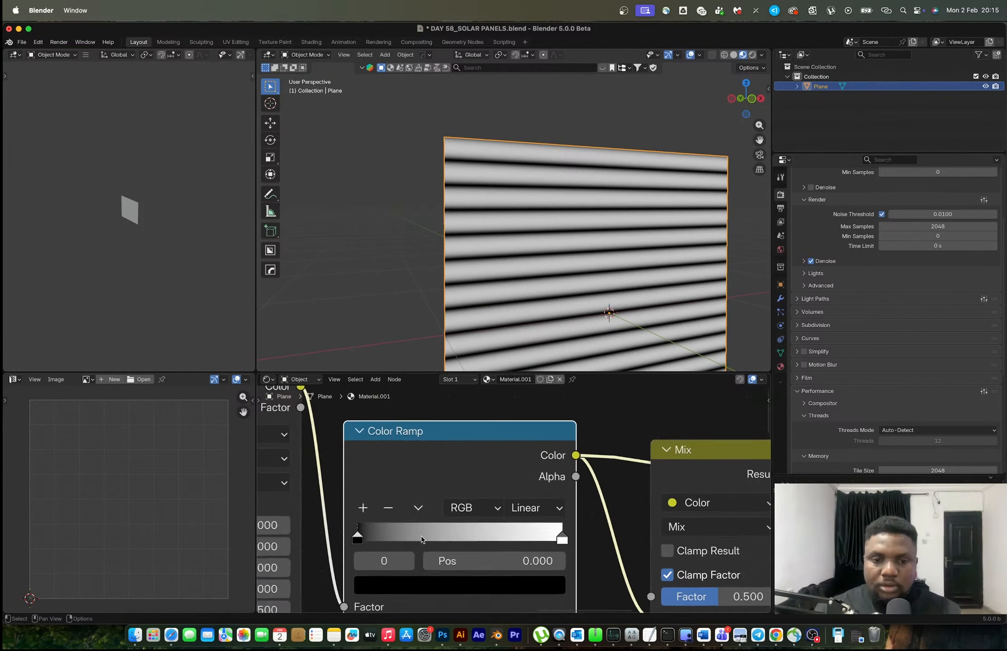
left_click(544, 506)
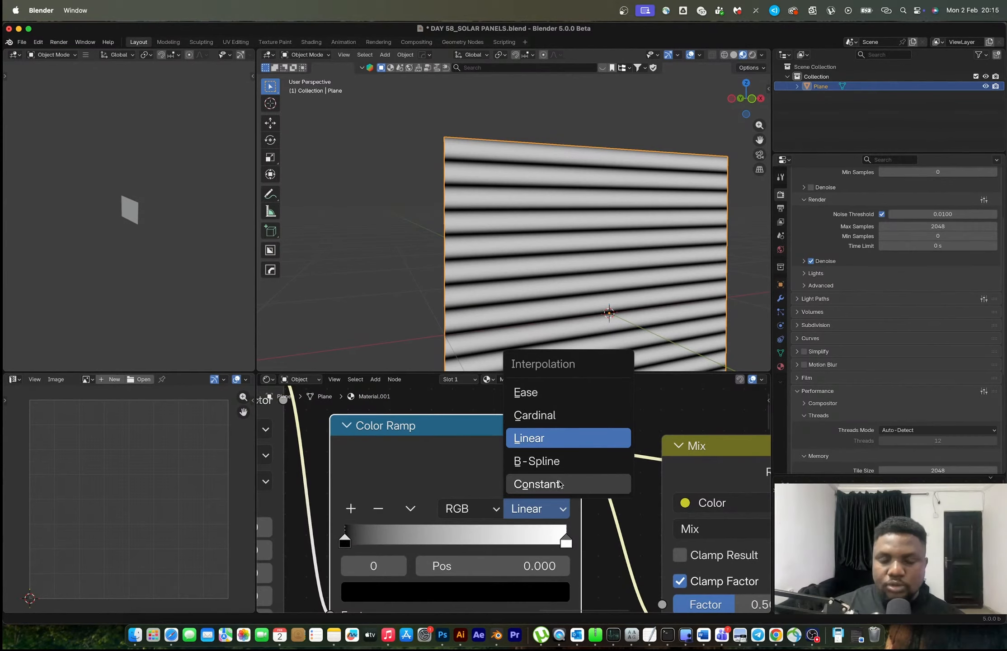
left_click(556, 485)
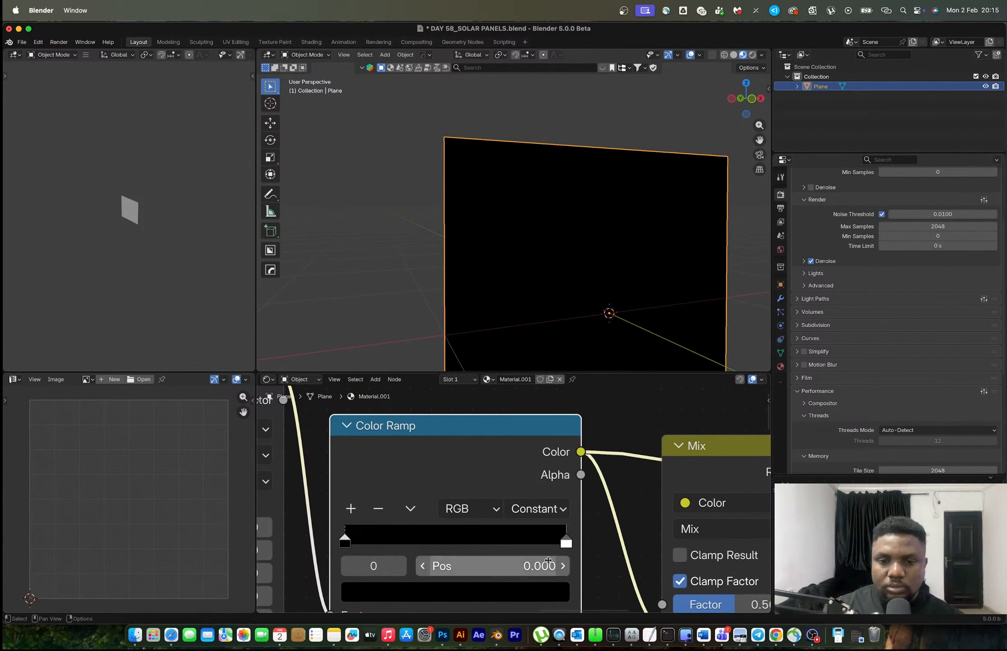
left_click_drag(566, 541, 557, 541)
left_click_drag(466, 545, 340, 558)
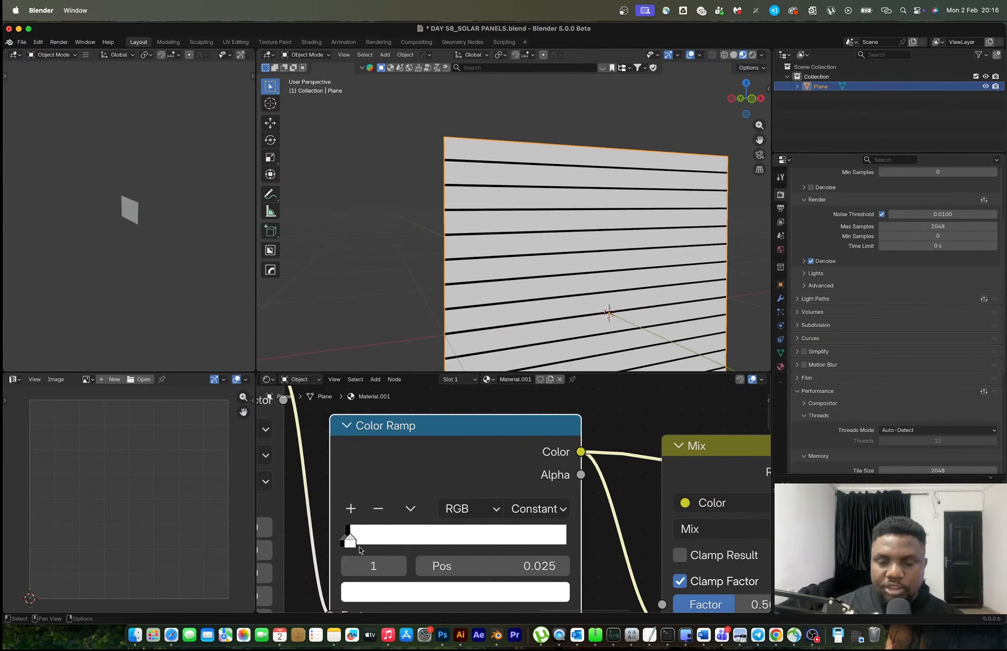
Preview the Mix node and rewire it with the Wave Texture's Color Ramp into Factor and the Darken result into A
scroll(340, 559, "down", 5)
scroll(588, 482, "down", 3)
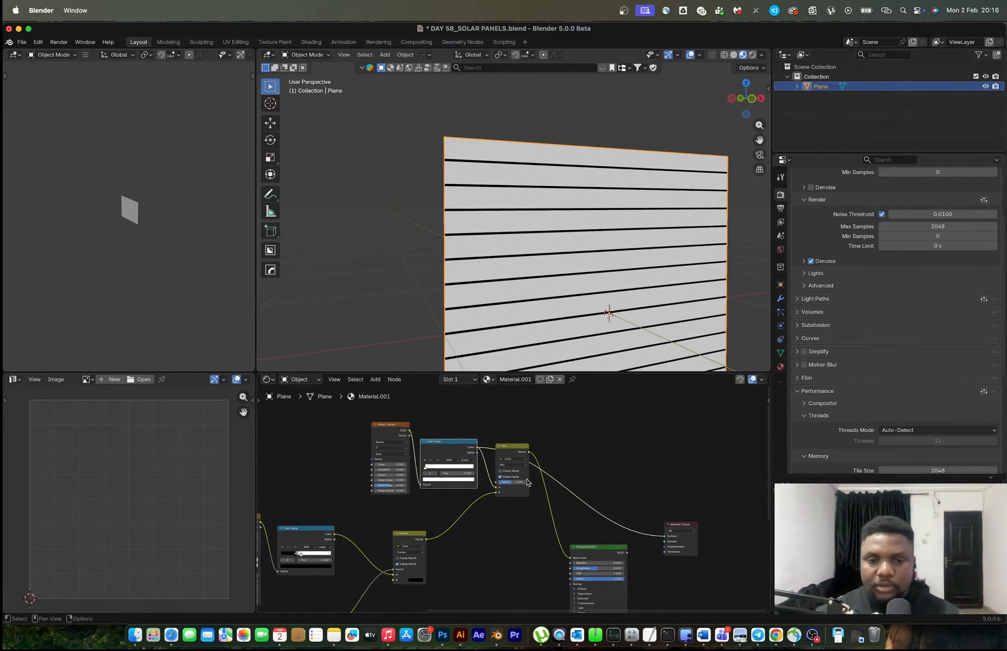
scroll(518, 458, "up", 4)
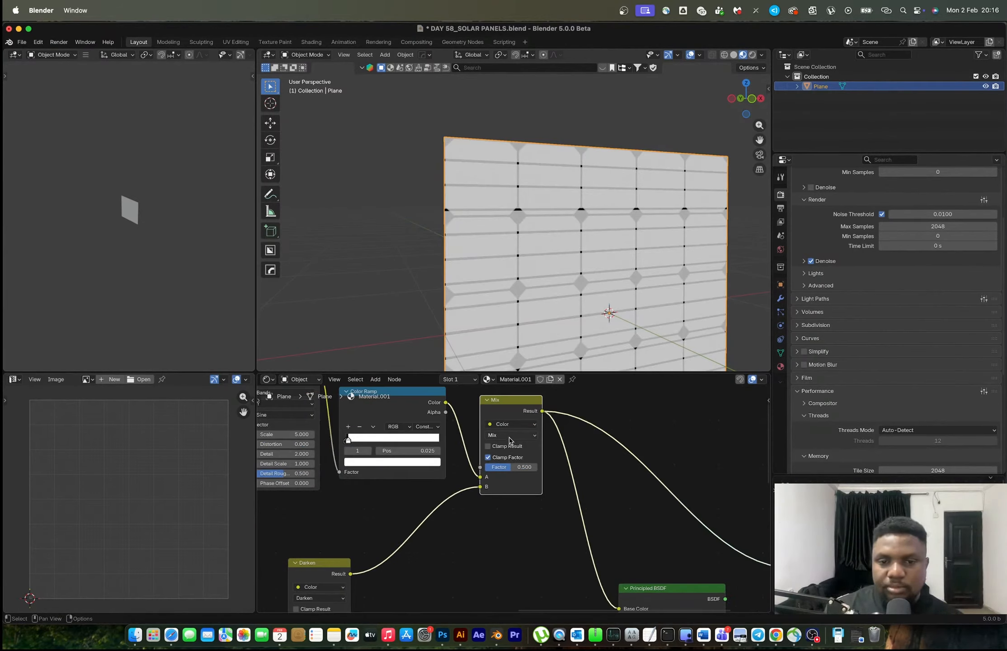
middle_click_drag(504, 450, 584, 487)
mouse_move(561, 523)
left_mouse_down()
mouse_move(561, 503)
mouse_move(561, 523)
mouse_move(561, 513)
left_mouse_up()
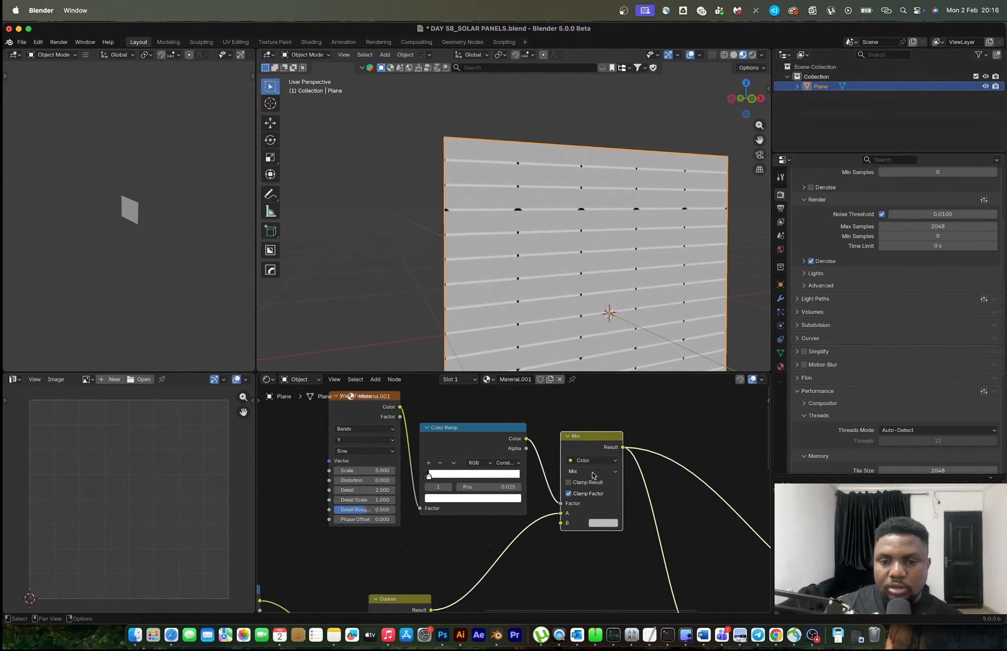
Set the Mix node's blend mode to Darken and change its B colour to black
left_click(591, 471)
left_click(586, 510)
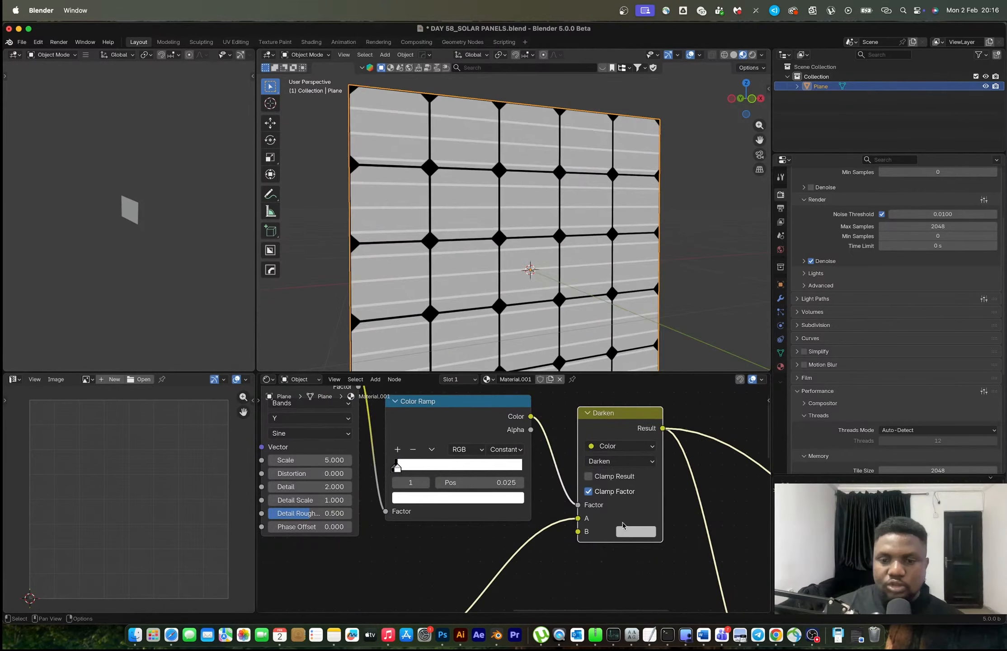
left_click(624, 528)
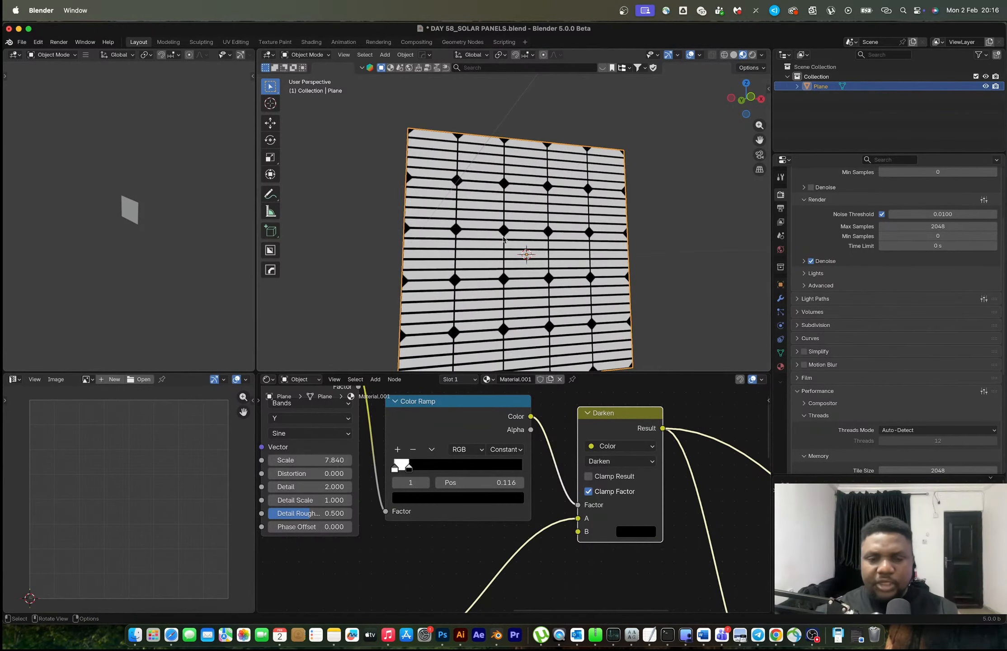
scroll(526, 181, "up", 3)
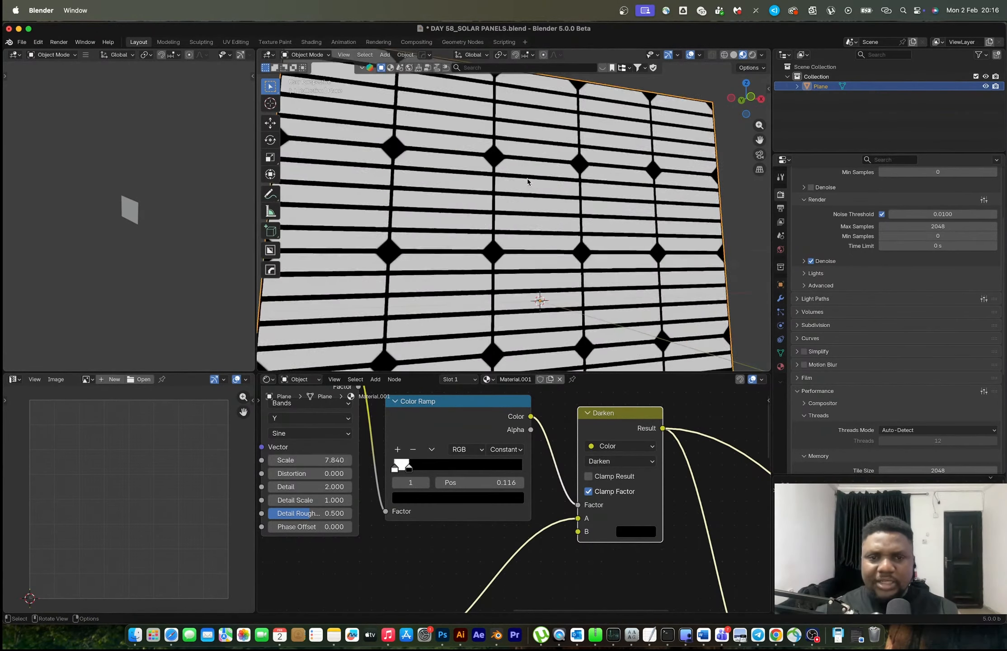
Reconnect the Principled BSDF to the Material Output and move it away from the Darken node to leave room for another node
middle_click_drag(526, 182, 412, 133)
scroll(411, 133, "up", 6)
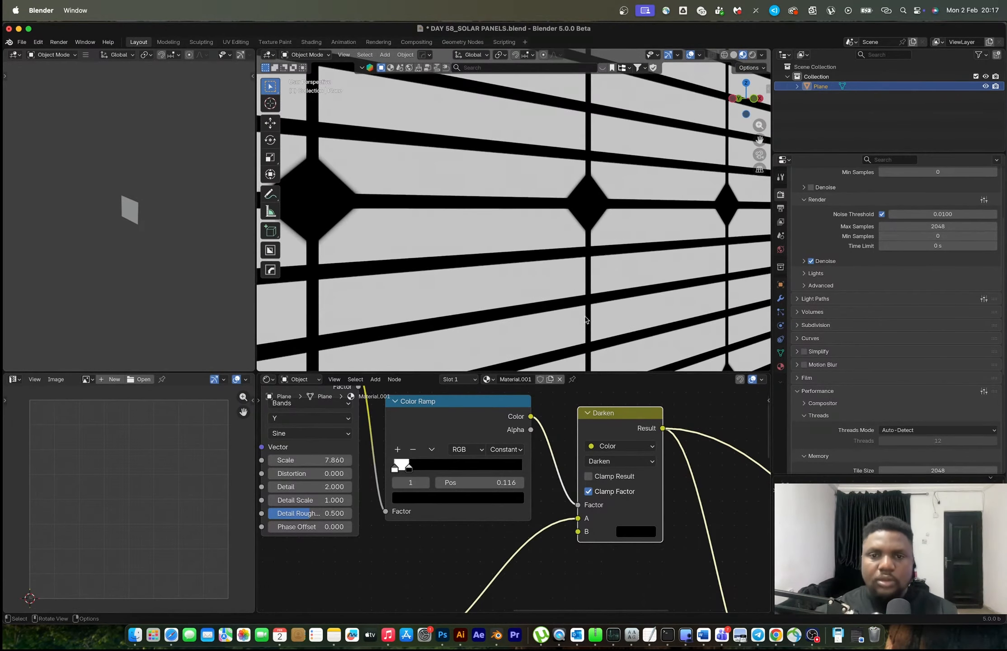
scroll(581, 244, "down", 10)
mouse_move(581, 247)
middle_mouse_down()
mouse_move(518, 261)
mouse_move(580, 250)
middle_mouse_up()
scroll(580, 250, "up", 5)
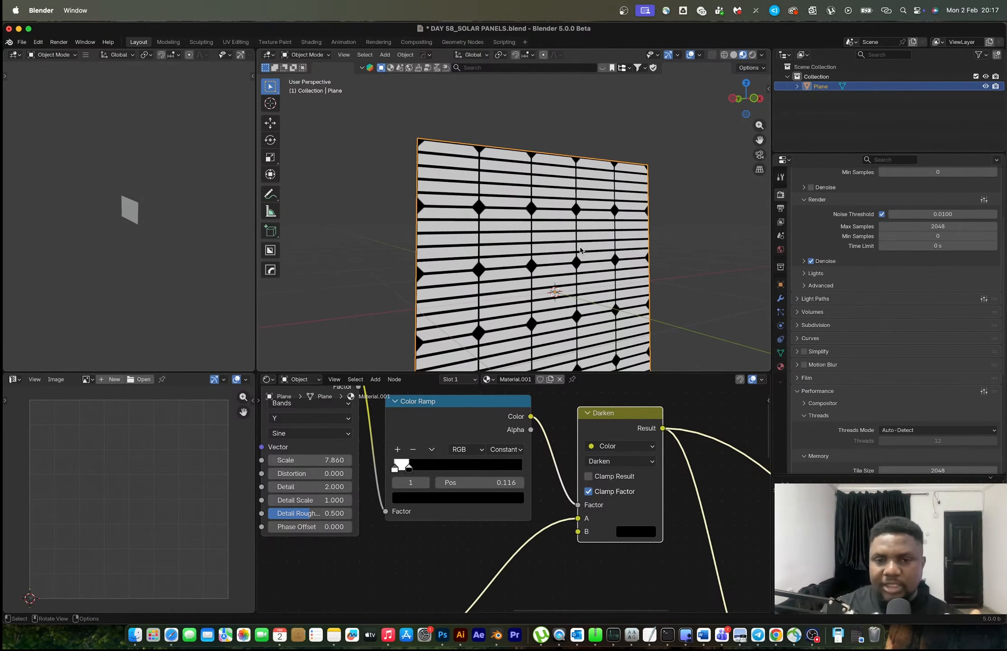
scroll(602, 399, "down", 6)
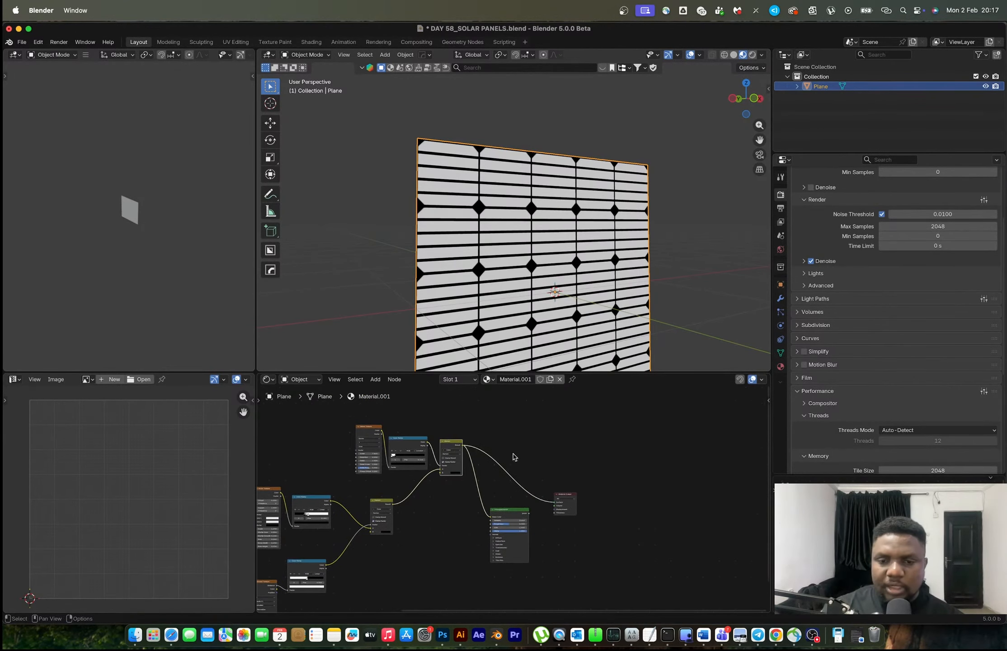
mouse_move(526, 513)
left_mouse_down()
mouse_move(684, 480)
mouse_move(533, 505)
mouse_move(579, 473)
left_mouse_up()
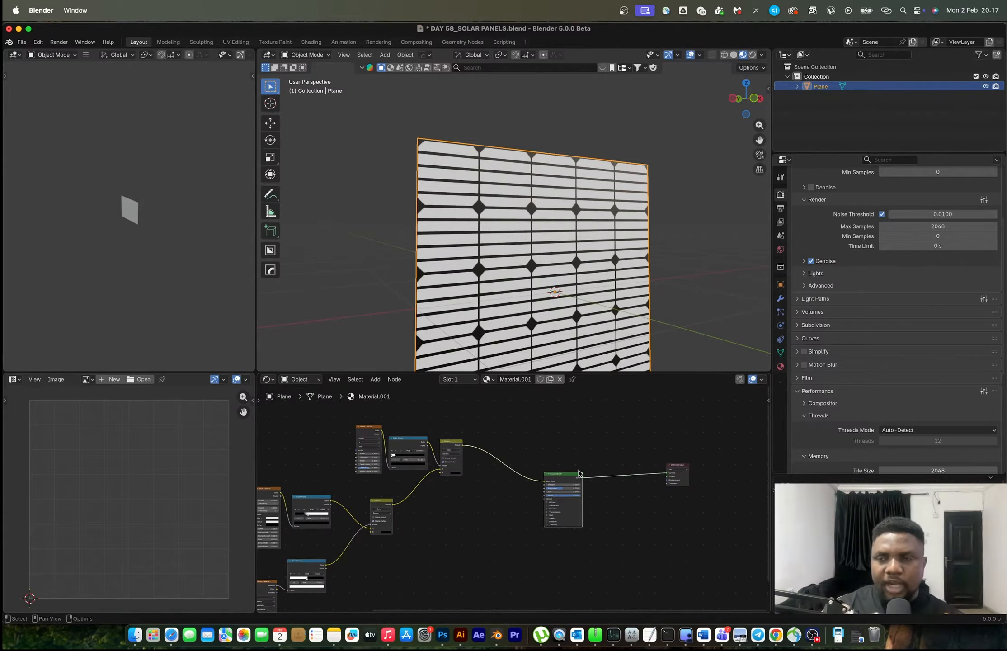
left_click_drag(573, 478, 591, 477)
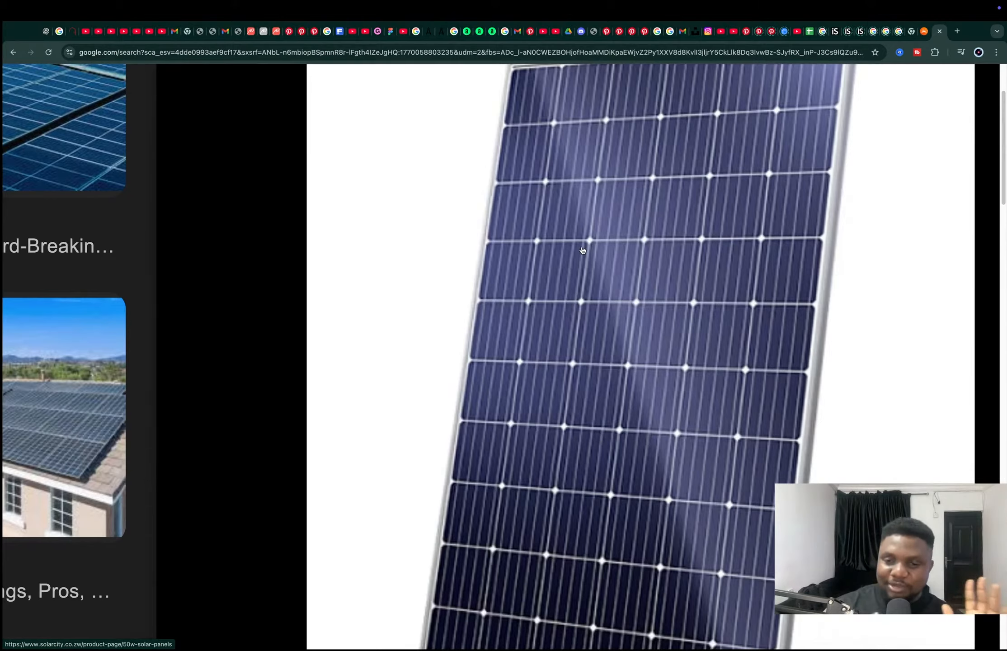
Return to Blender and insert a Mix Color node between the last Darken node and the Principled BSDF, feeding the Darken result into Factor
key("super+Tab")
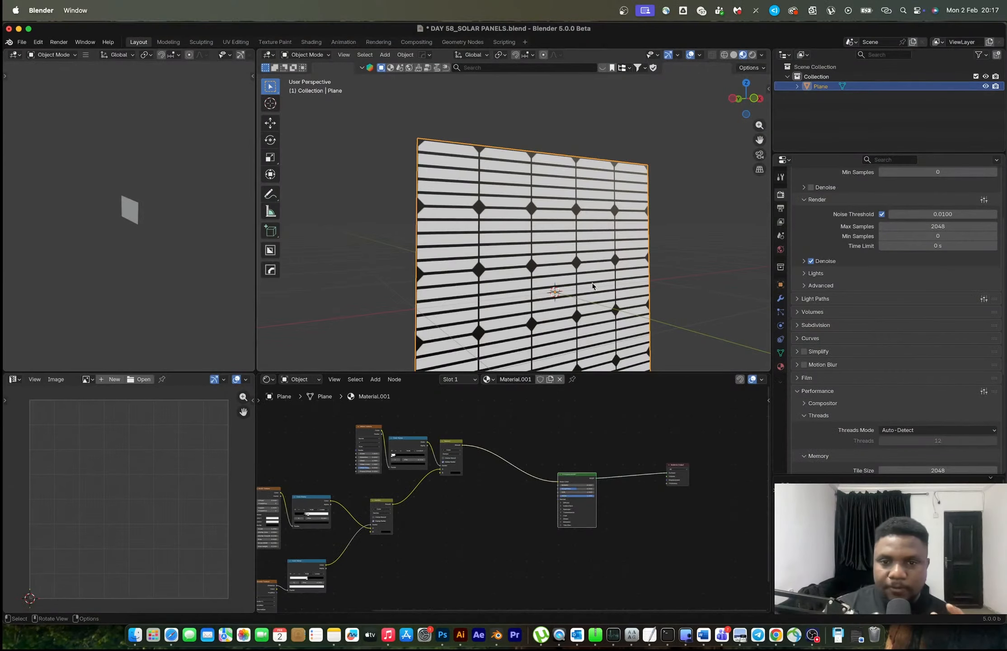
scroll(537, 494, "up", 5)
middle_click_drag(471, 475, 485, 572)
scroll(624, 531, "down", 5)
scroll(624, 530, "up", 5)
key("shift+a")
left_click(481, 464)
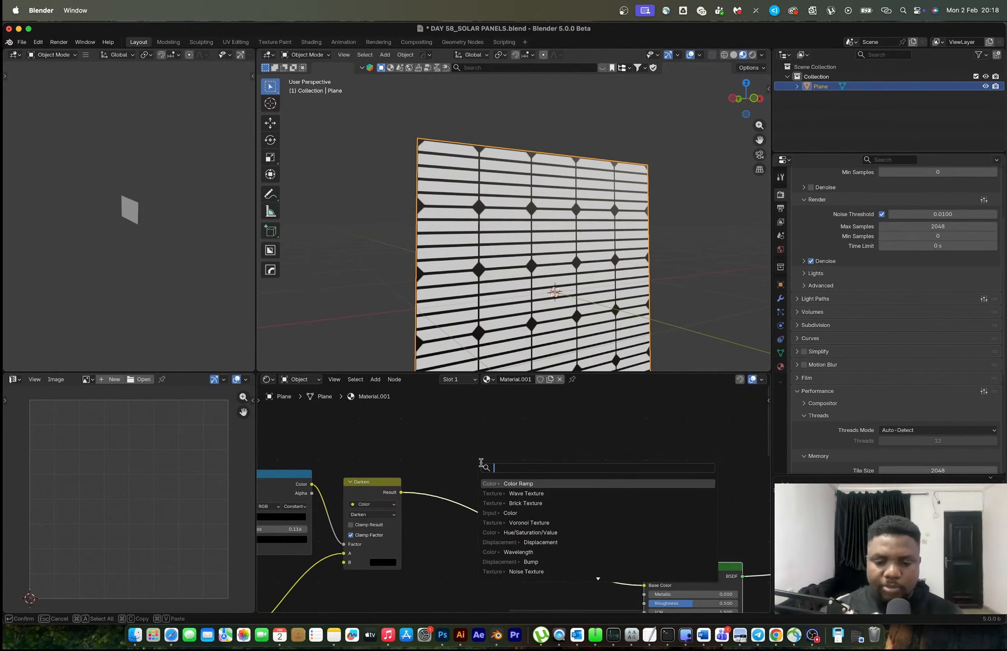
type("clo")
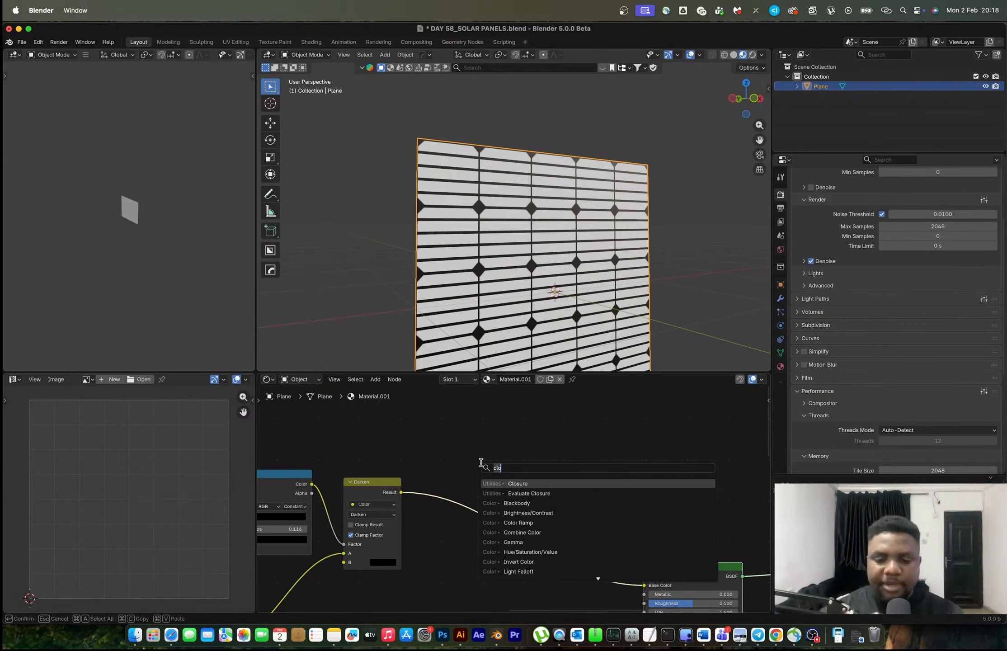
key("BackSpace")
key("BackSpace")
key("BackSpace")
type("mix col")
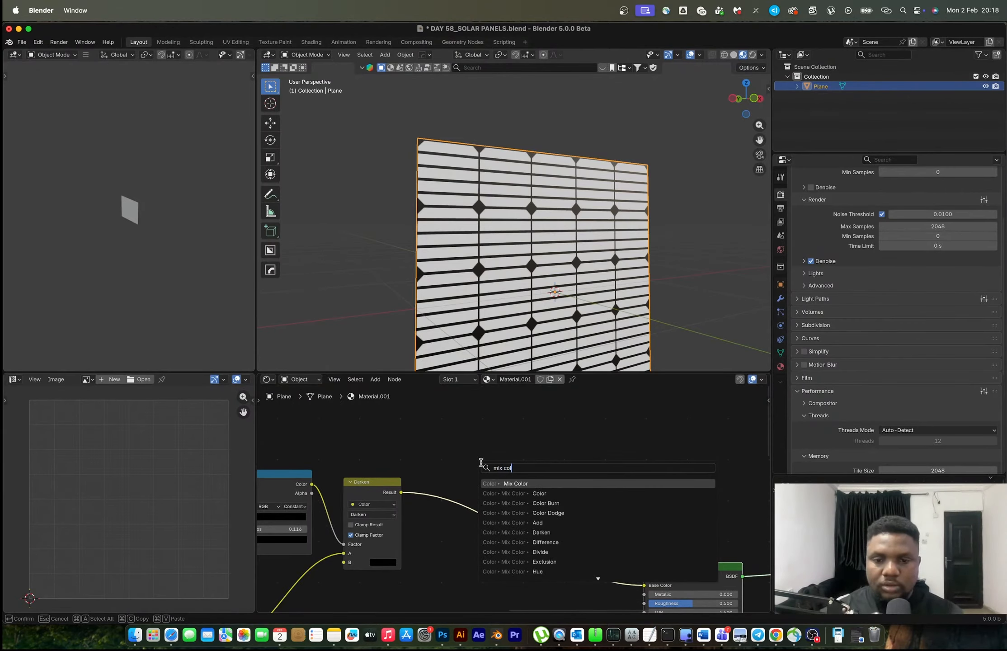
key("Return")
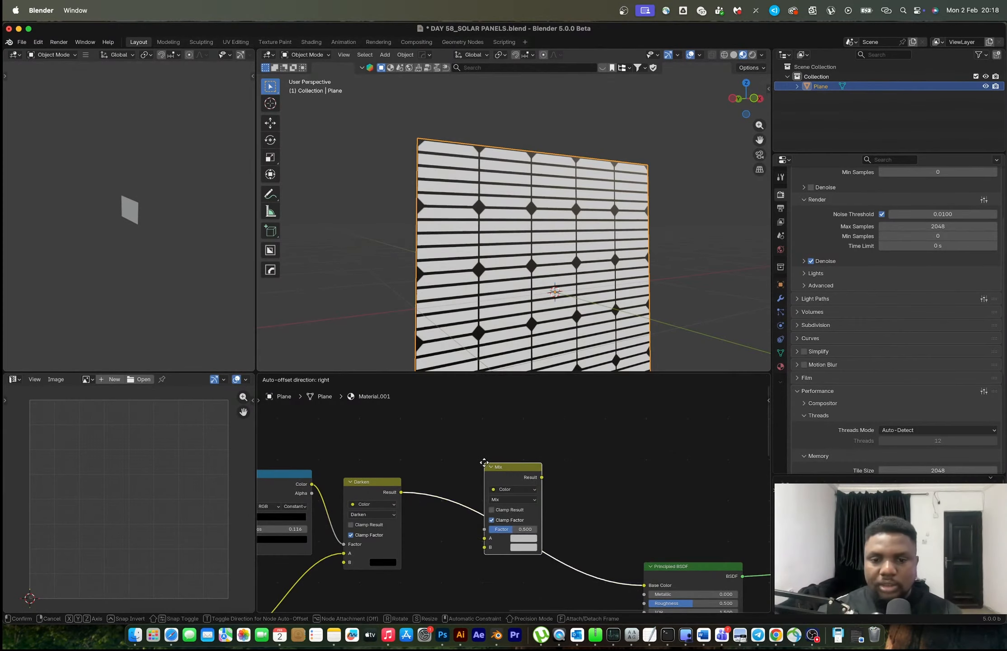
left_click(482, 464)
scroll(511, 536, "up", 5)
mouse_move(470, 557)
left_mouse_down()
mouse_move(450, 548)
mouse_move(470, 543)
left_mouse_up()
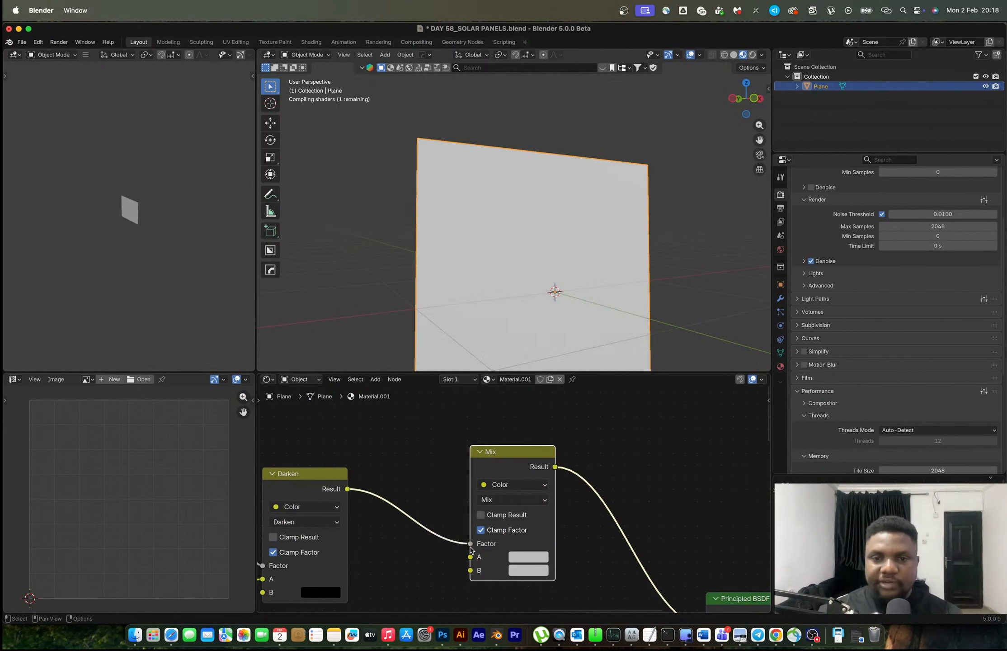
Set the new Mix node's B colour to dark grey #262626 and its A colour to mid grey #5D5D5D
left_click(529, 557)
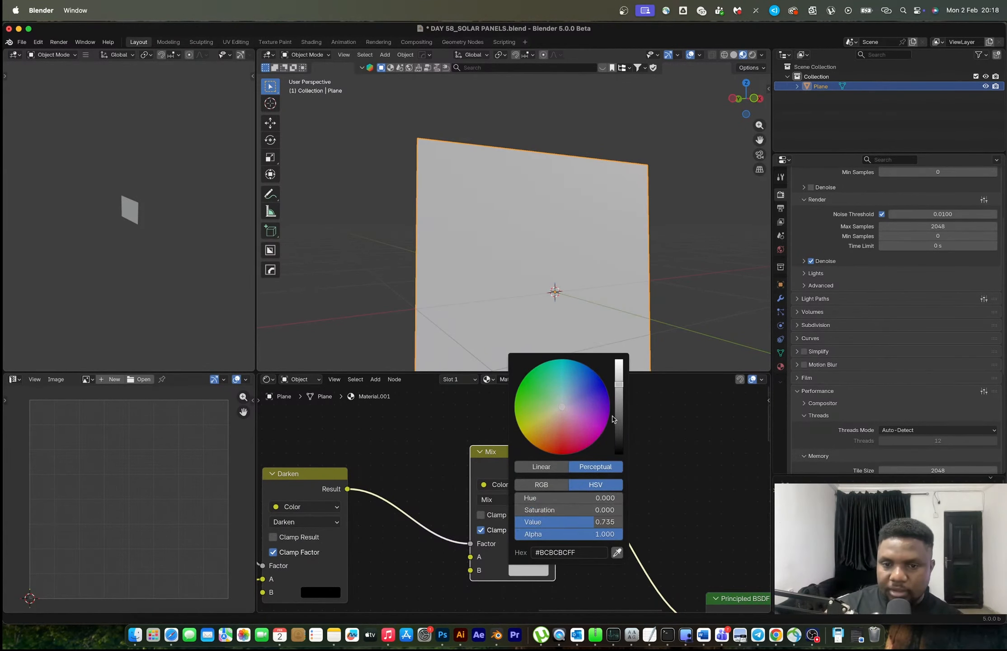
mouse_move(619, 385)
left_mouse_down()
mouse_move(618, 453)
mouse_move(619, 380)
left_mouse_up()
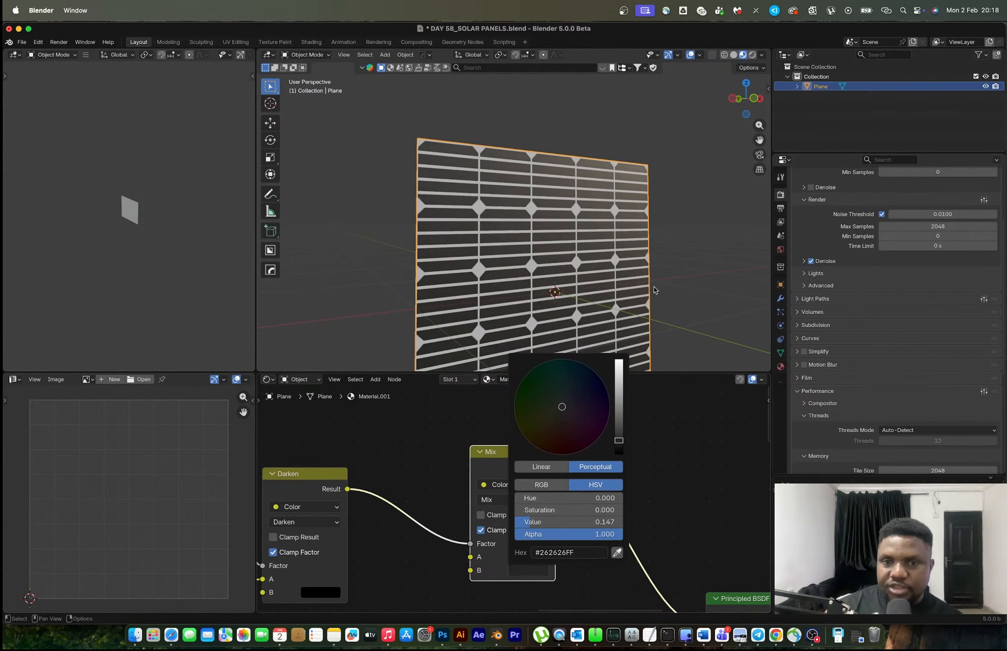
left_click(526, 571)
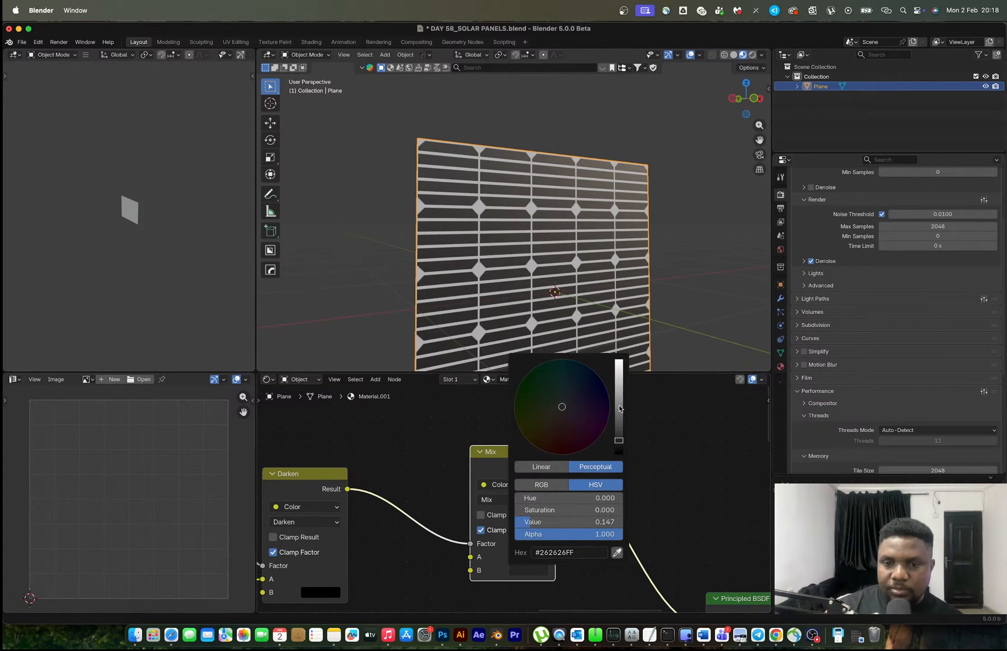
left_click_drag(620, 408, 619, 440)
left_click(527, 557)
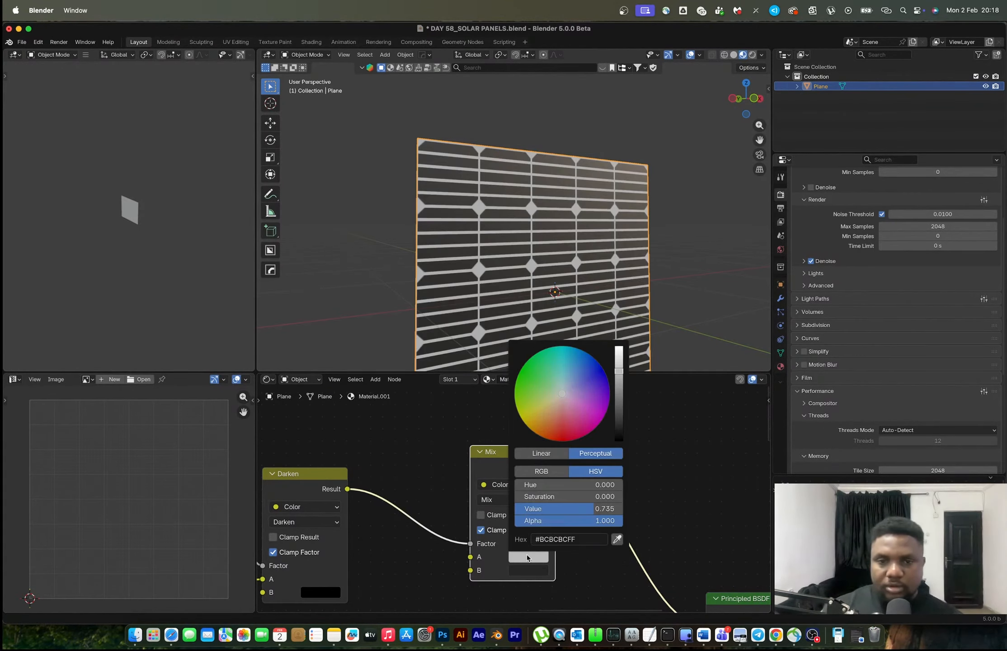
left_click_drag(619, 371, 619, 406)
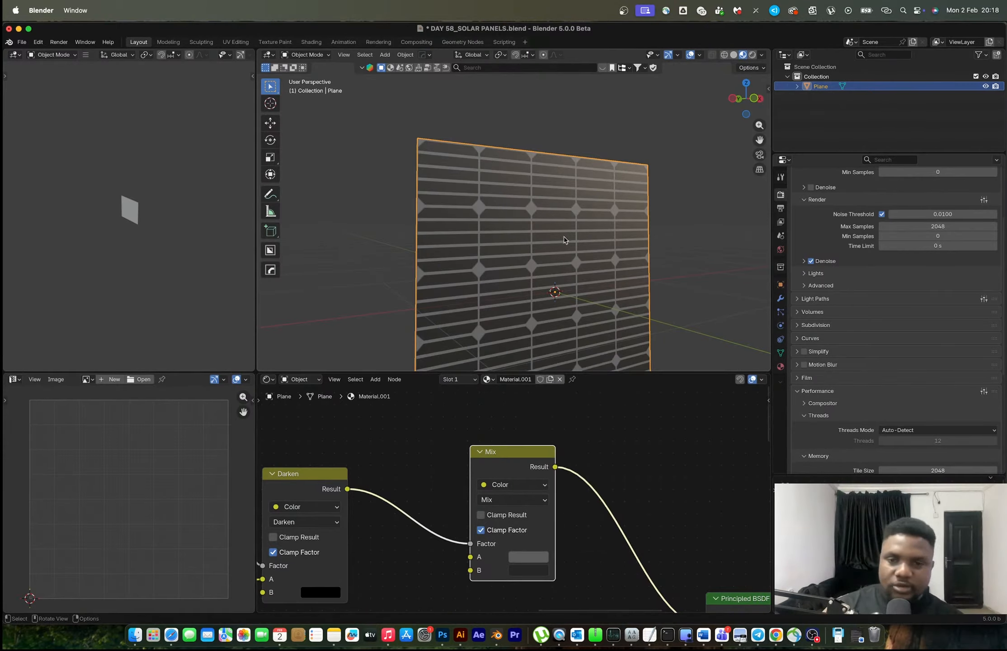
Lighten the Mix node's A colour to grey #979797, with a value of 0.591
middle_click_drag(565, 240, 502, 239)
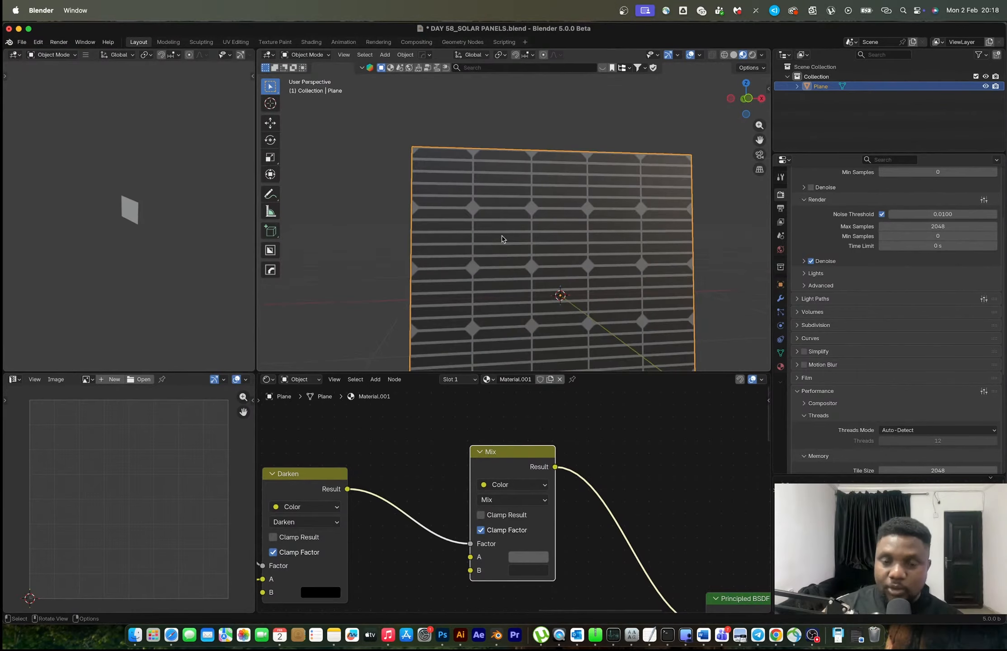
scroll(559, 475, "down", 3)
scroll(559, 474, "right", 3)
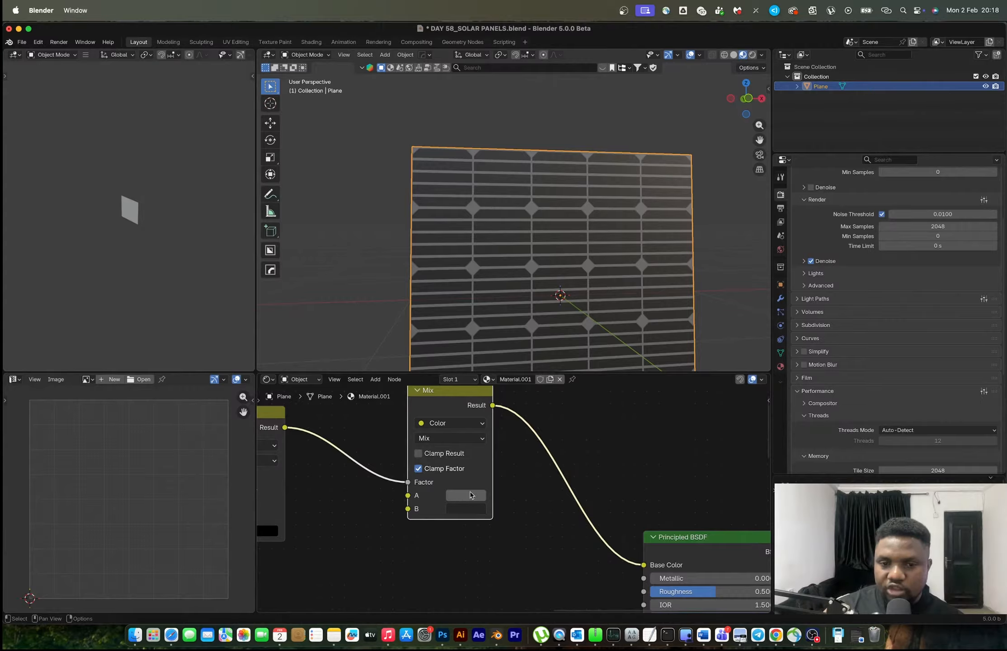
left_click(474, 496)
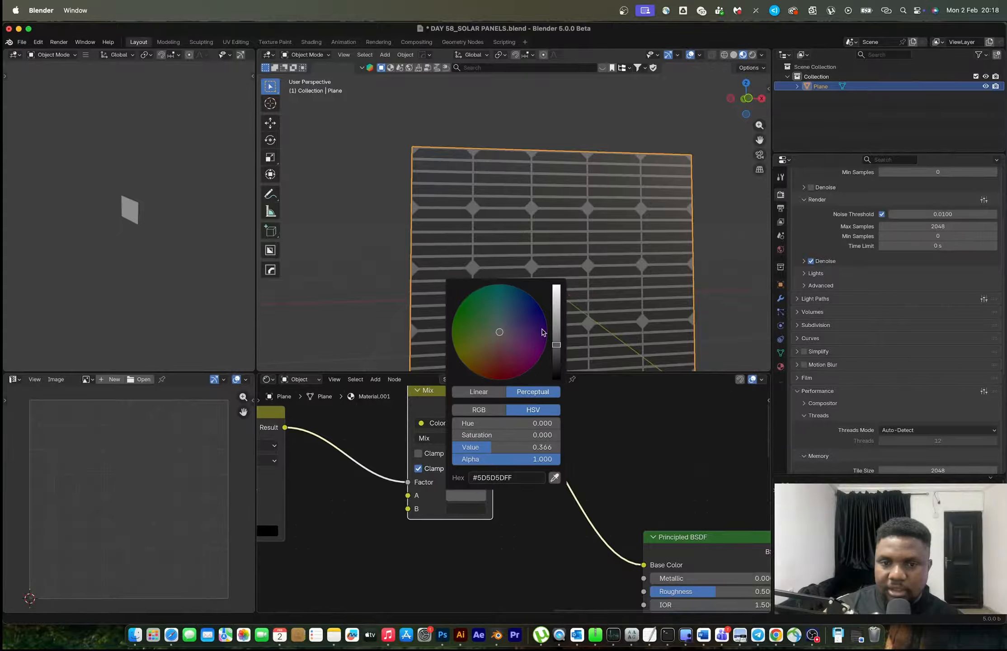
left_click_drag(556, 344, 556, 326)
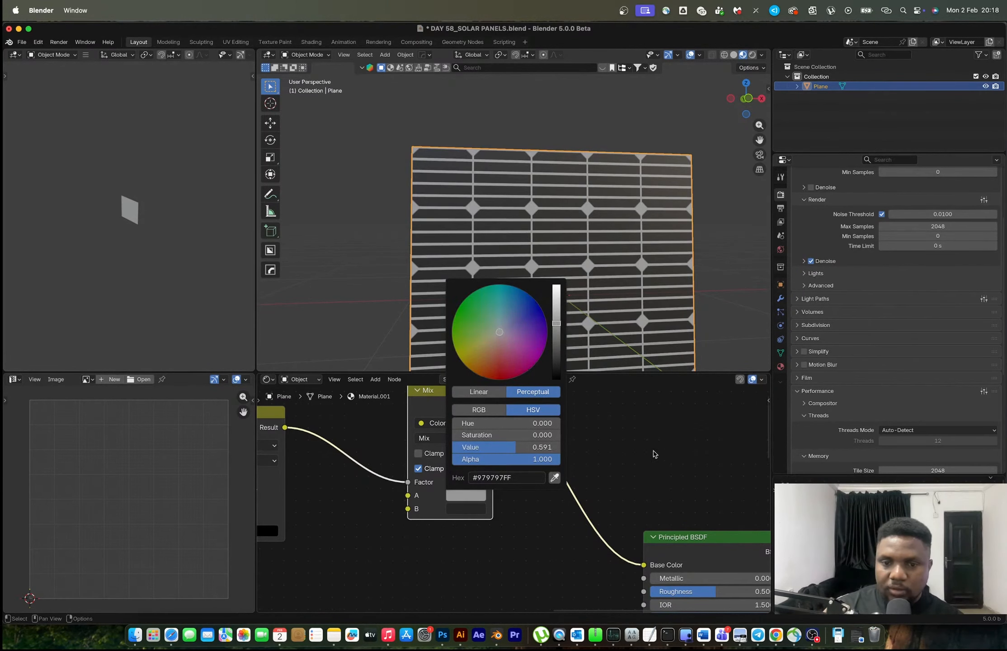
Set the Principled BSDF's Metallic to 1.000 and check the shading on the plane from an angle
scroll(656, 501, "down", 5)
middle_click_drag(659, 546, 603, 497)
left_click_drag(603, 504, 631, 505)
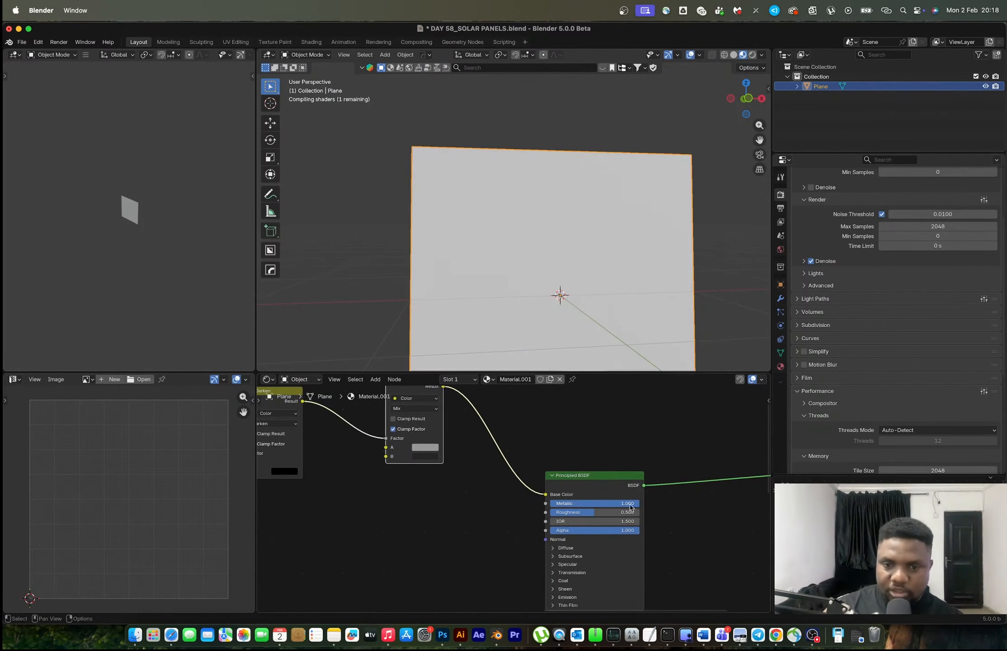
middle_click_drag(556, 222, 583, 193)
Thin the wave lines by moving the black stop of the Wave Texture's Color Ramp to position 0.007
scroll(419, 519, "down", 6)
middle_click_drag(391, 488, 474, 488)
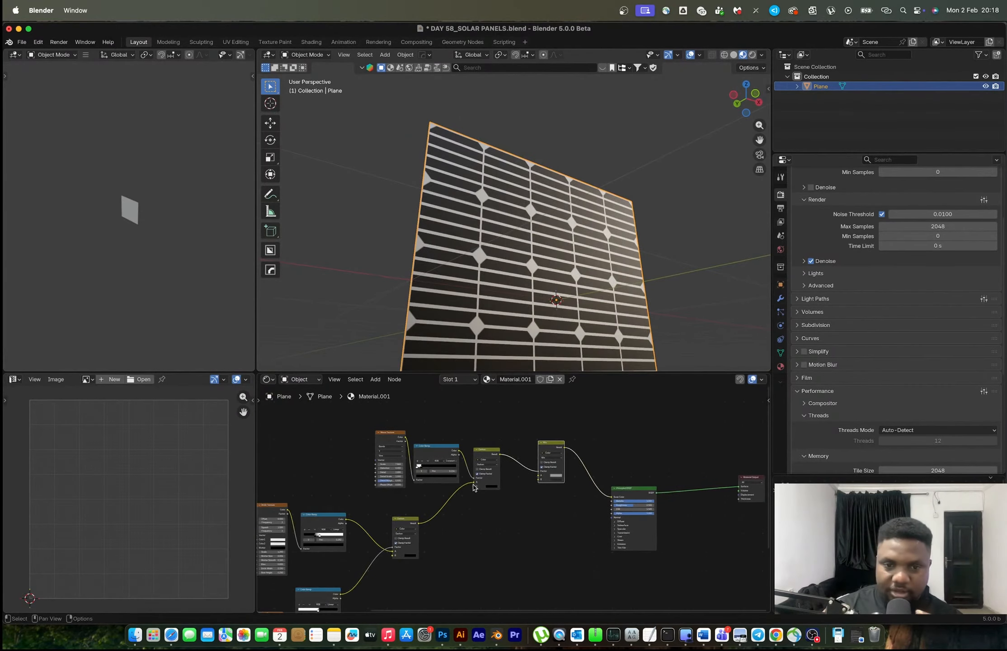
scroll(474, 487, "up", 4)
scroll(467, 292, "up", 3)
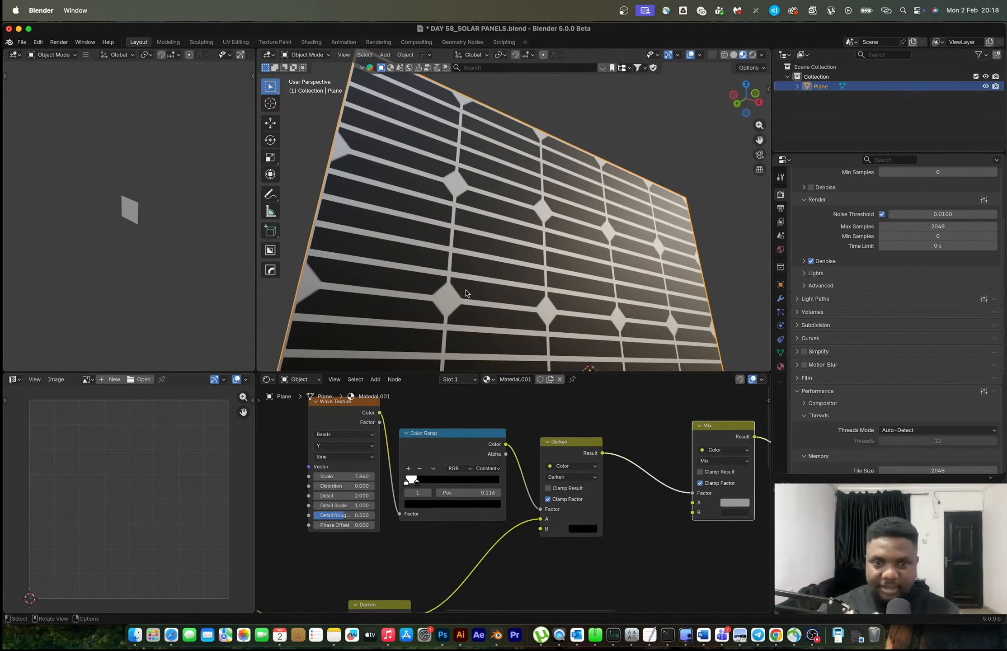
scroll(356, 488, "up", 2)
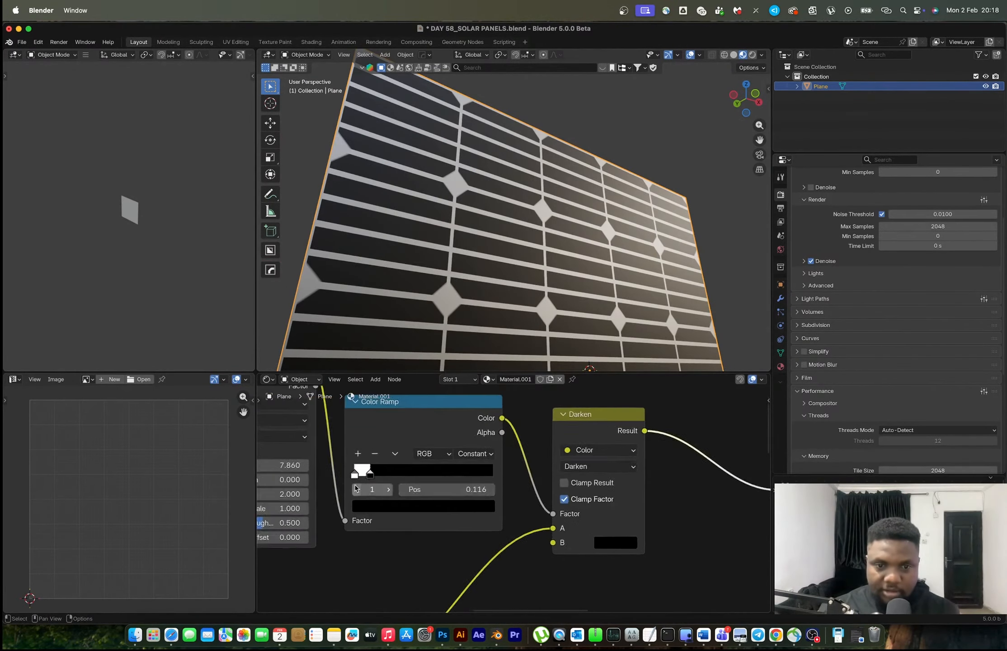
scroll(356, 488, "up", 2)
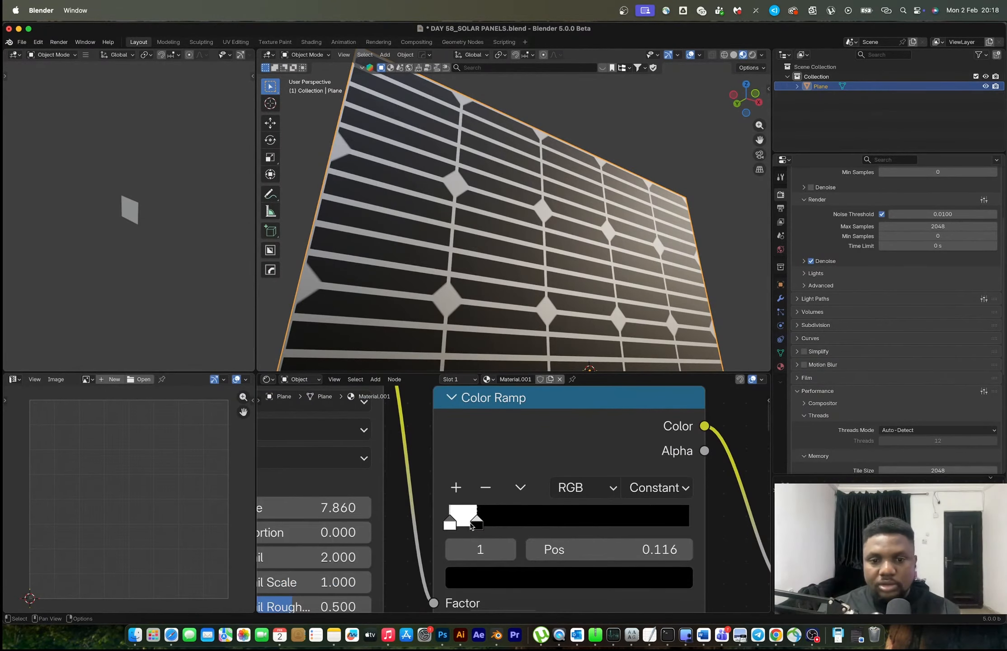
mouse_move(471, 524)
left_mouse_down()
mouse_move(447, 528)
mouse_move(457, 528)
left_mouse_up()
scroll(422, 524, "down", 2)
middle_click_drag(442, 525, 437, 566)
left_click_drag(474, 559, 468, 561)
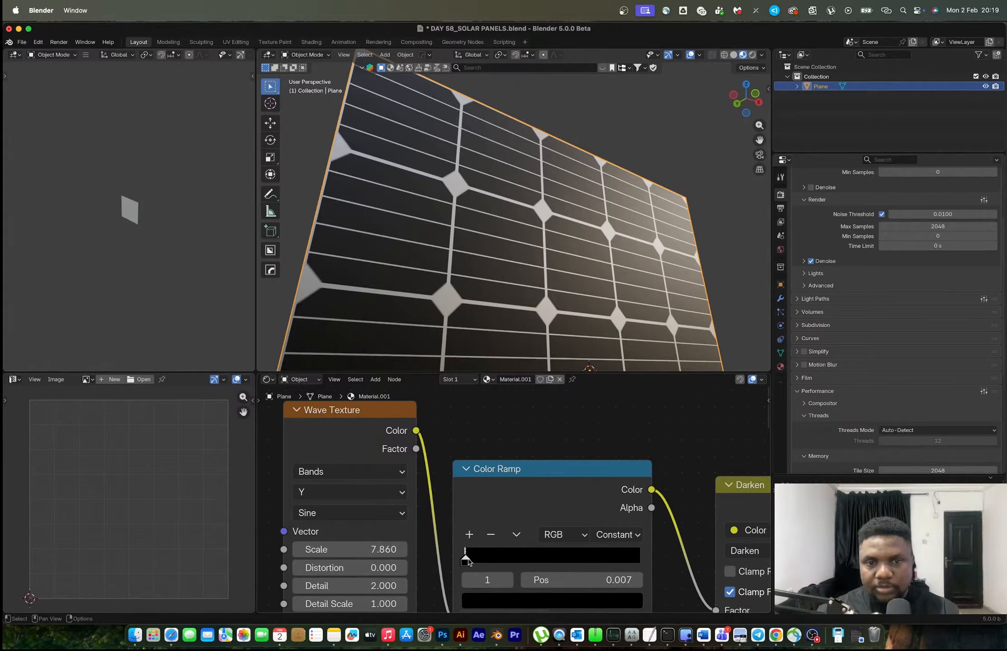
mouse_move(511, 277)
middle_mouse_down()
mouse_move(515, 264)
mouse_move(492, 286)
mouse_move(520, 265)
middle_mouse_up()
scroll(524, 261, "up", 2)
scroll(613, 524, "down", 3)
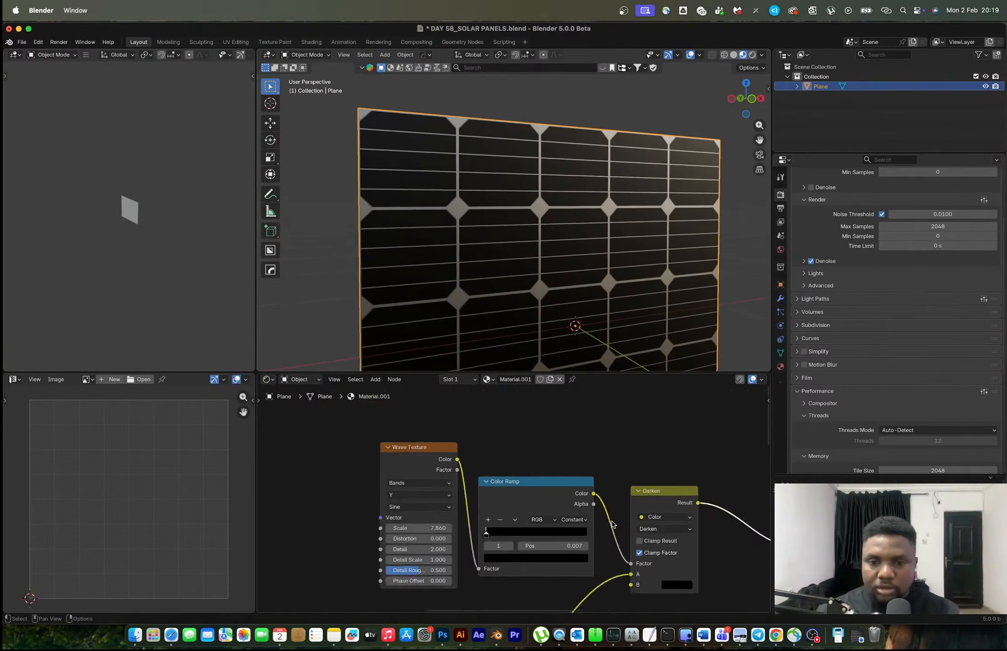
Reposition the Mix node between the last Darken node and the Principled BSDF, ending roughly level with the Darken node
scroll(613, 524, "down", 4)
middle_click_drag(669, 530, 546, 504)
scroll(546, 504, "up", 4)
middle_click_drag(627, 513, 474, 512)
scroll(566, 528, "up", 1)
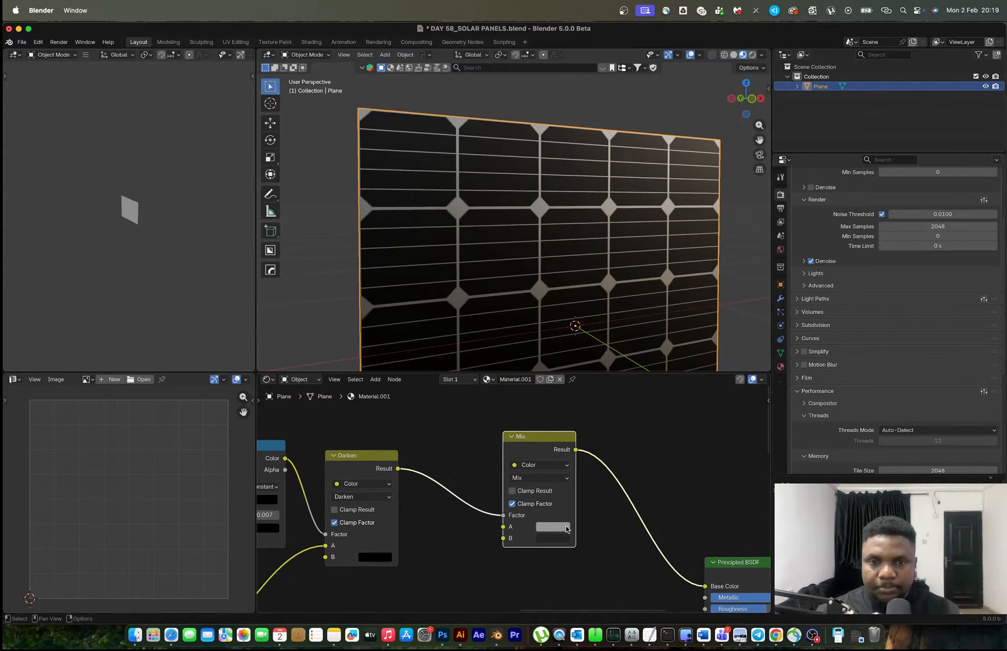
scroll(594, 530, "down", 7)
middle_click_drag(594, 530, 591, 498)
scroll(586, 496, "up", 1)
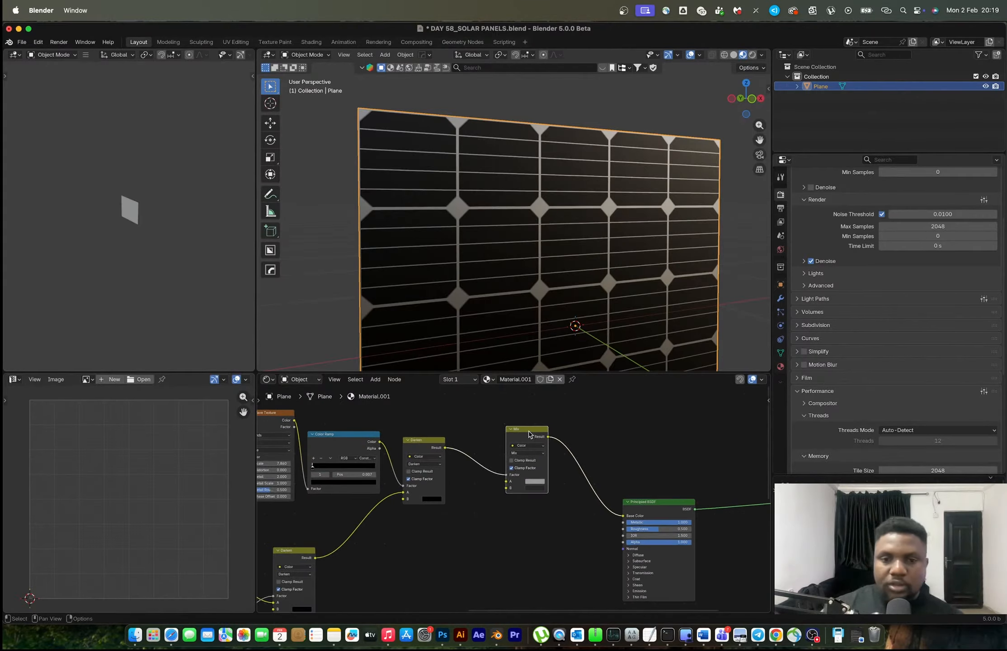
left_click_drag(530, 434, 544, 486)
middle_click_drag(510, 236, 499, 226)
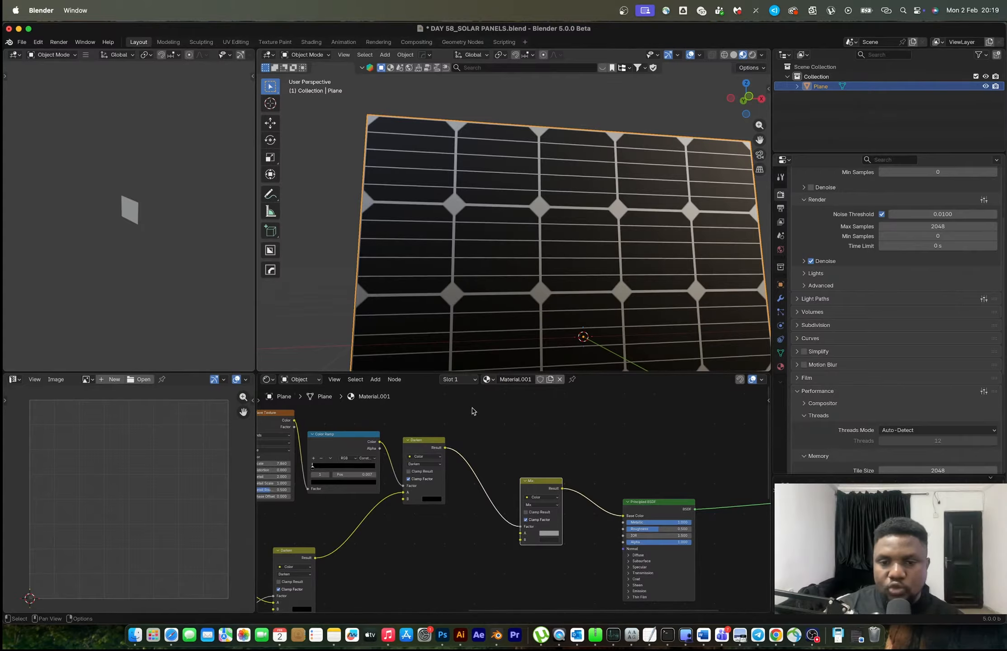
left_click_drag(541, 487, 527, 444)
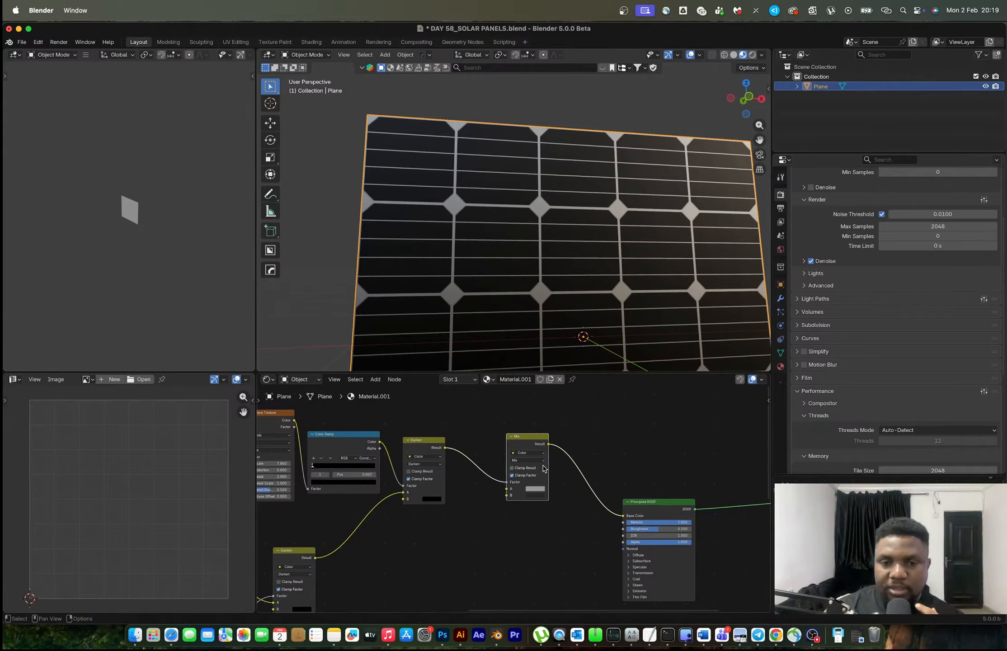
Connect the earlier Darken node's result, without the wave lines, to the Principled BSDF's Roughness and preview the full shader on the plane
left_click(429, 445, "ctrl+shift")
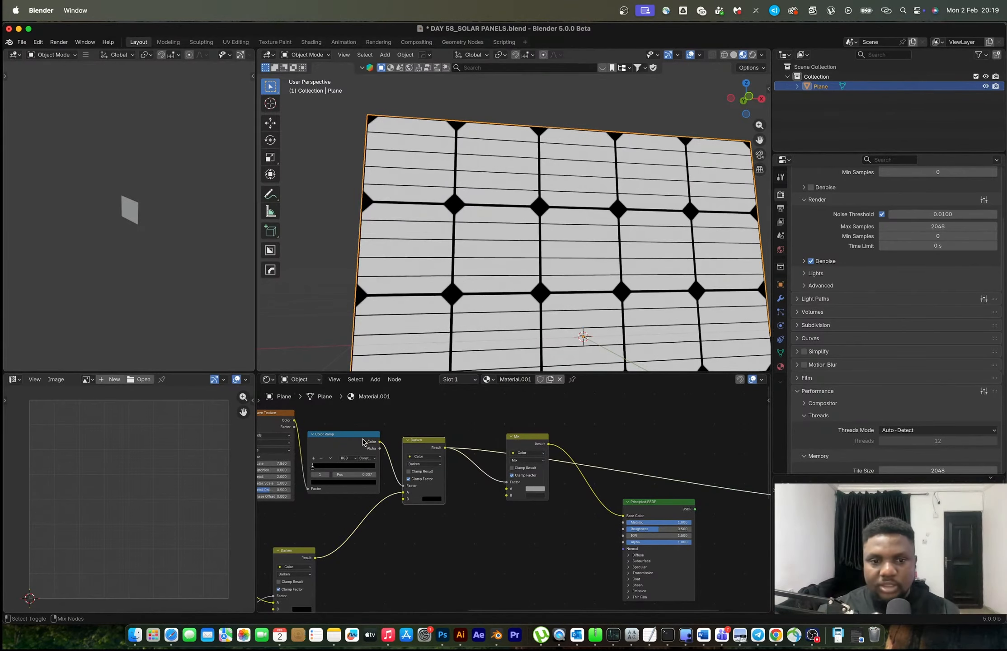
middle_click_drag(411, 472, 533, 447)
left_click(410, 535, "ctrl+shift")
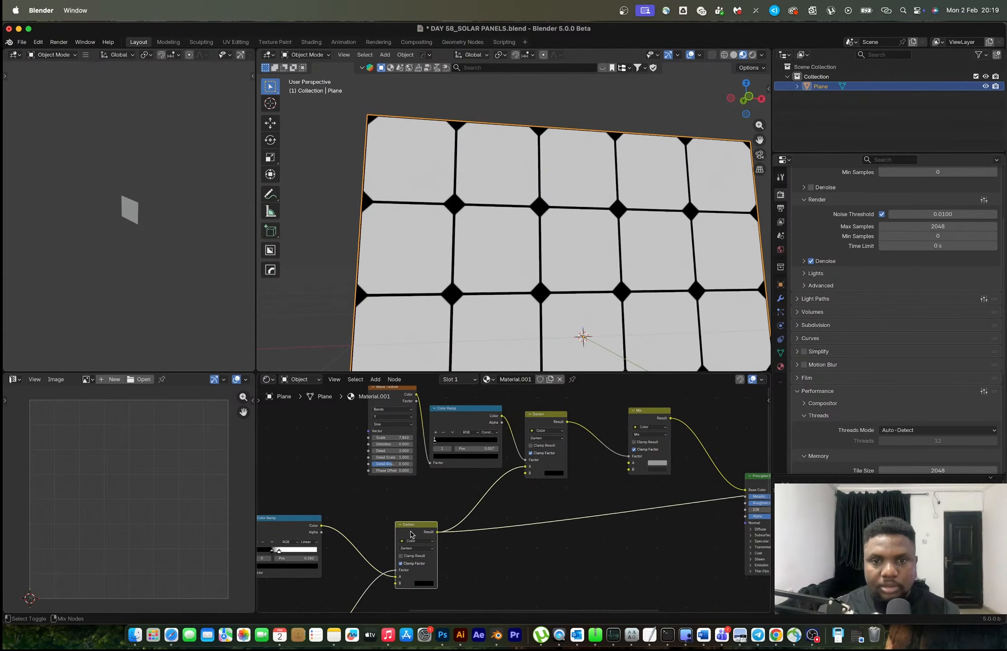
left_click_drag(439, 536, 742, 504)
middle_click_drag(724, 507, 487, 505)
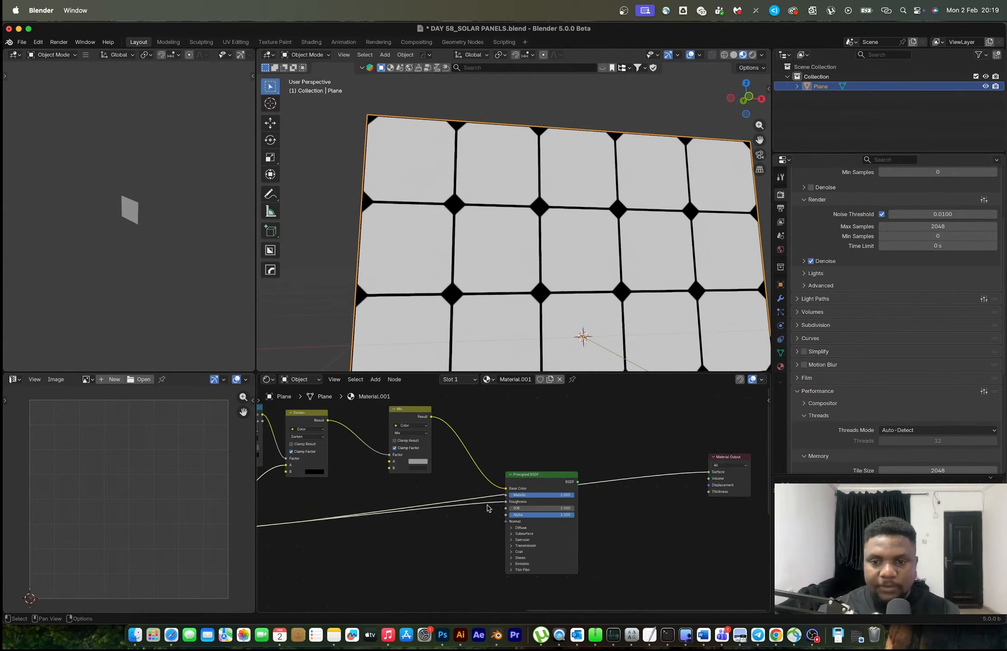
left_click(541, 482, "ctrl+shift")
Examine the reflections on the grid lines and diamonds of the panel from an oblique angle and up close
middle_click_drag(580, 195, 516, 242)
scroll(502, 227, "up", 4)
scroll(501, 227, "up", 2)
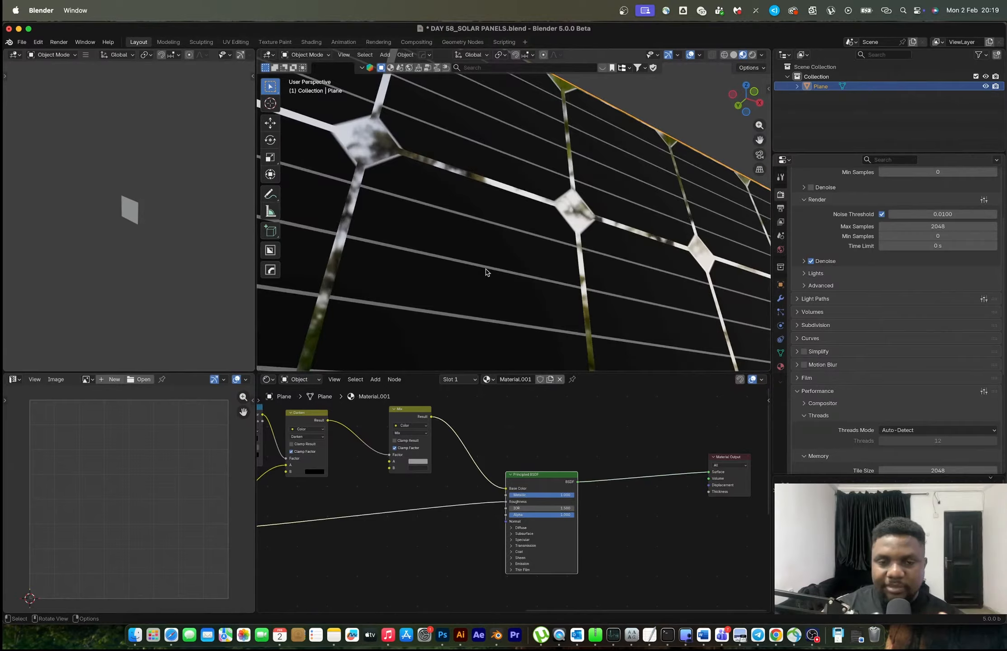
scroll(487, 273, "down", 5)
middle_click_drag(493, 271, 504, 203)
scroll(506, 260, "up", 3)
scroll(505, 254, "up", 3)
scroll(355, 538, "down", 3)
Add a Color Ramp between the earlier Darken node and the Principled BSDF's Roughness
middle_click_drag(356, 538, 441, 522, "shift")
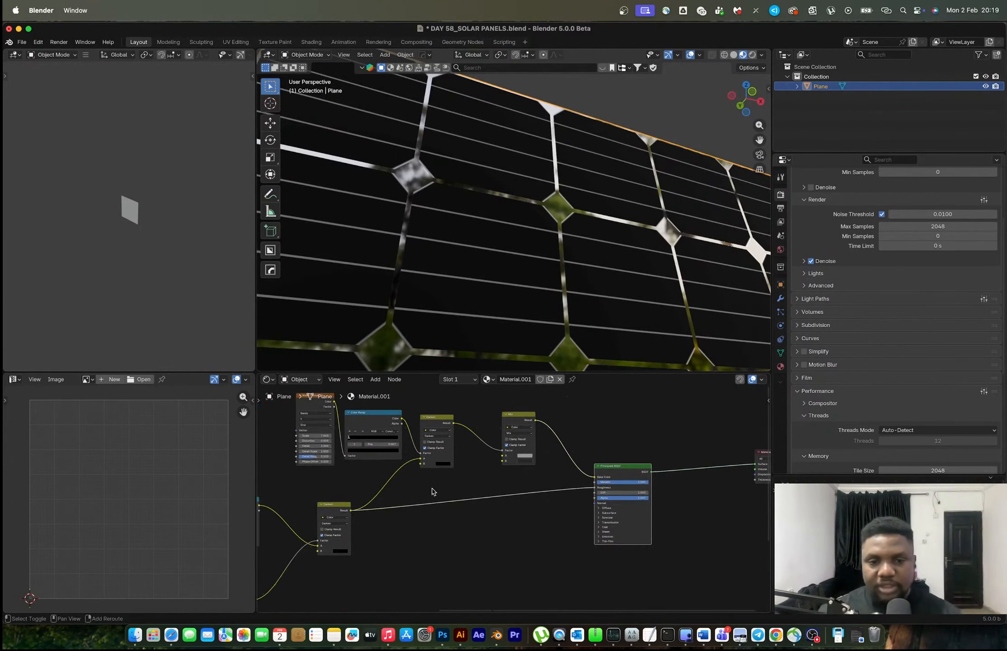
key("shift+a")
type("color")
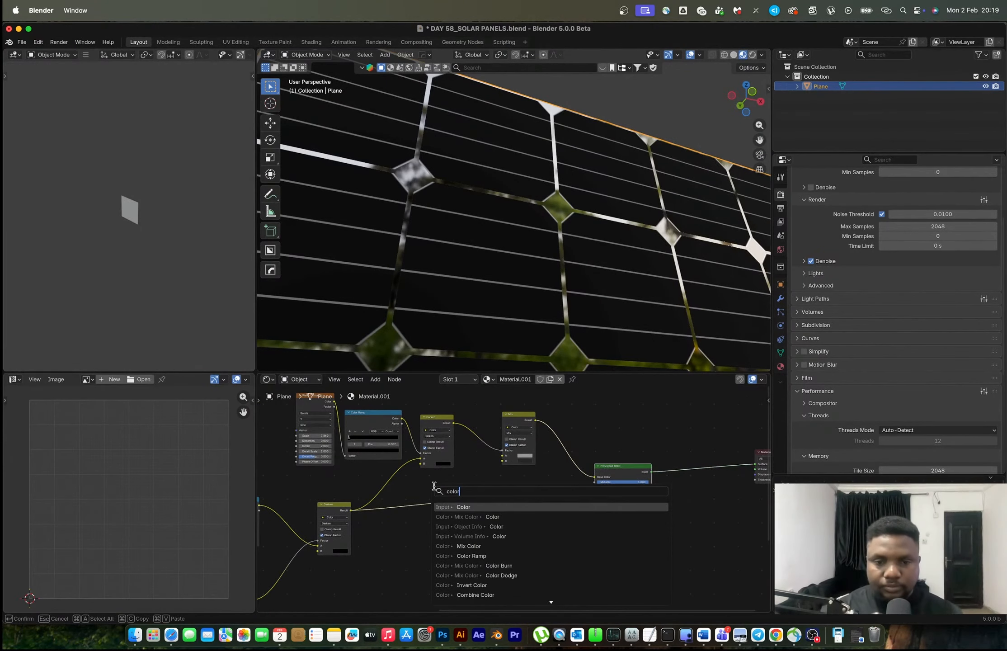
type(" ramp")
key("Return")
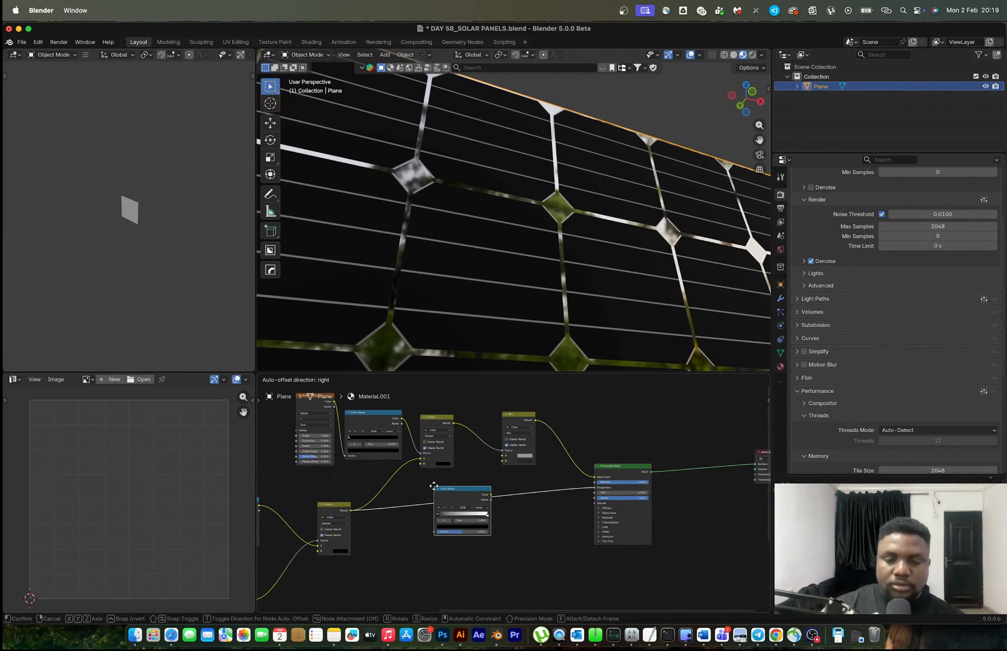
left_click(433, 486)
Move the roughness Color Ramp's black stop to position 0.255 and darken its white stop to a light grey
scroll(434, 502, "up", 6)
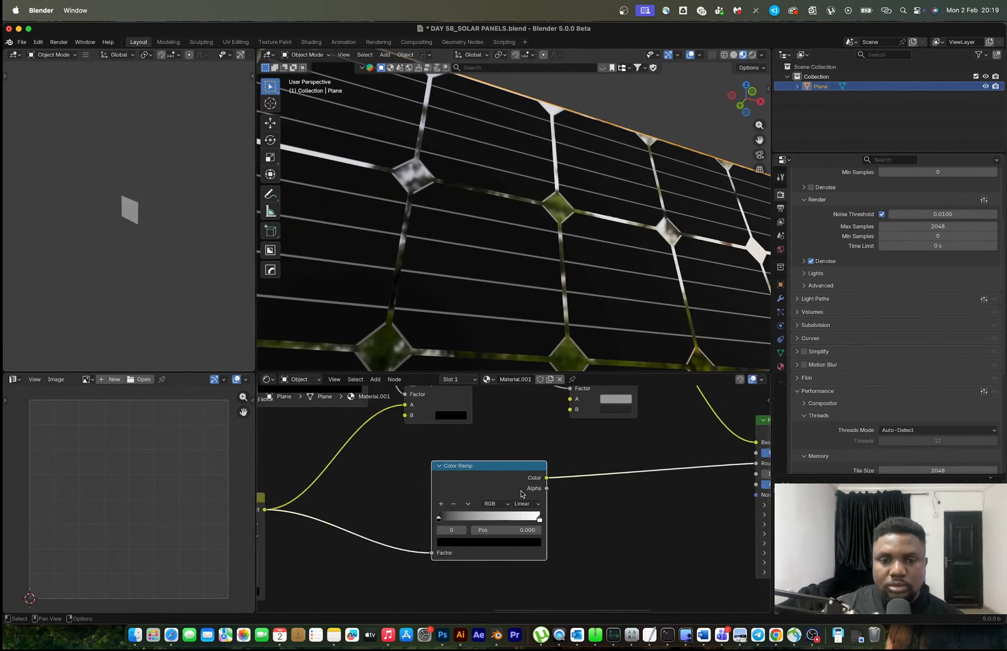
mouse_move(446, 529)
left_mouse_down()
mouse_move(495, 533)
mouse_move(431, 536)
mouse_move(510, 536)
mouse_move(443, 537)
left_mouse_up()
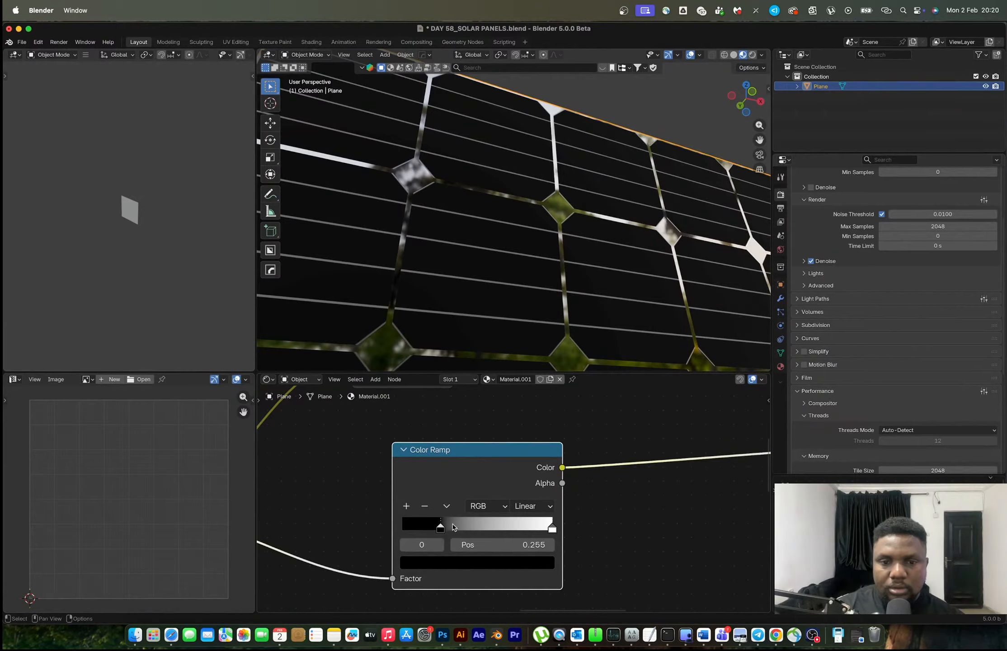
left_click(551, 529)
left_click(520, 564)
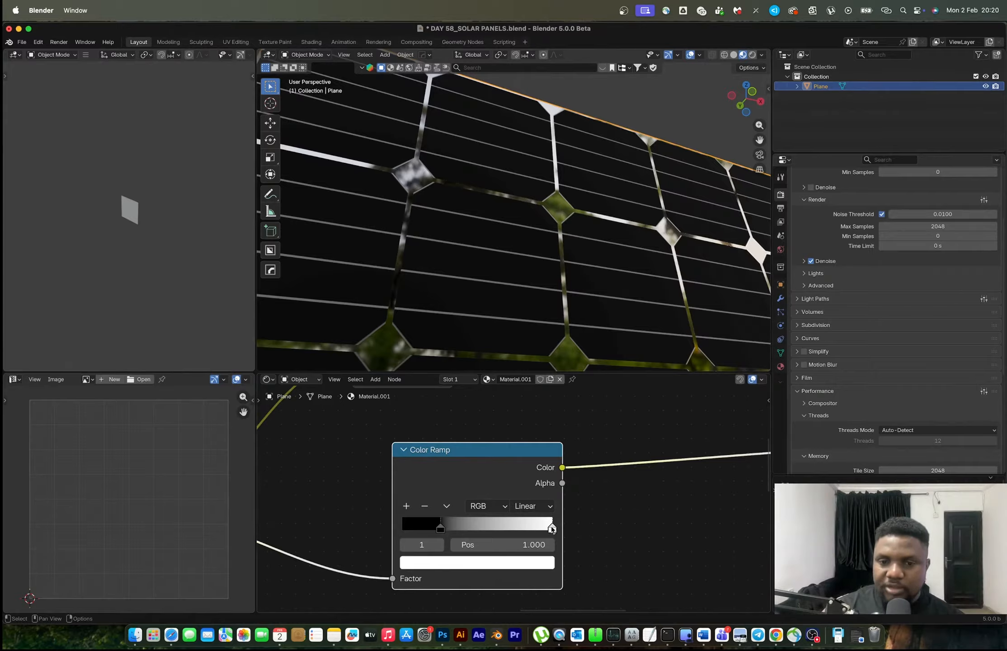
left_click(534, 565)
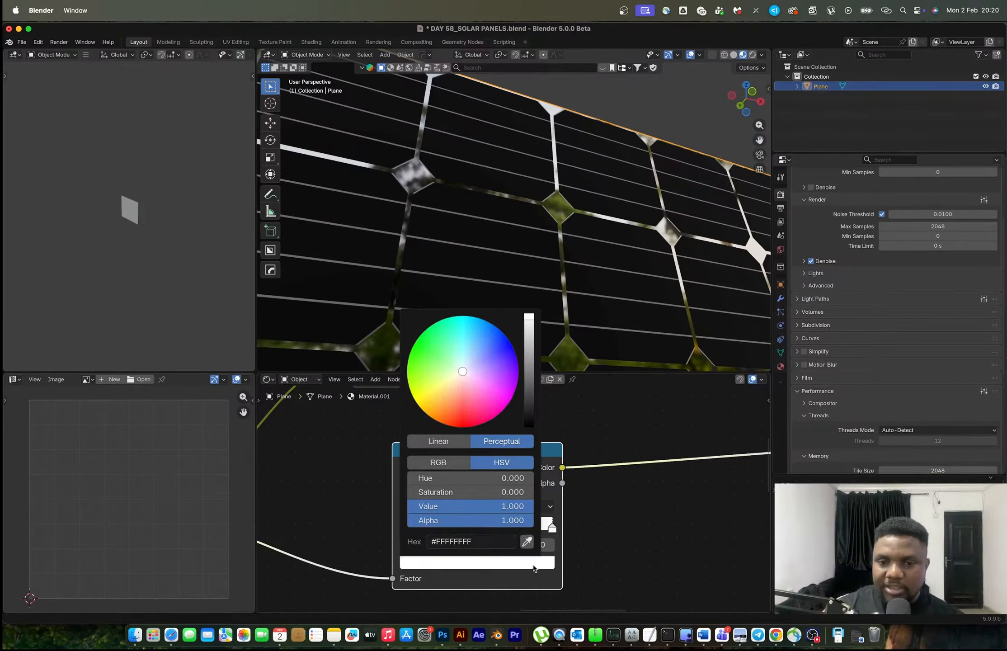
left_click_drag(529, 316, 529, 351)
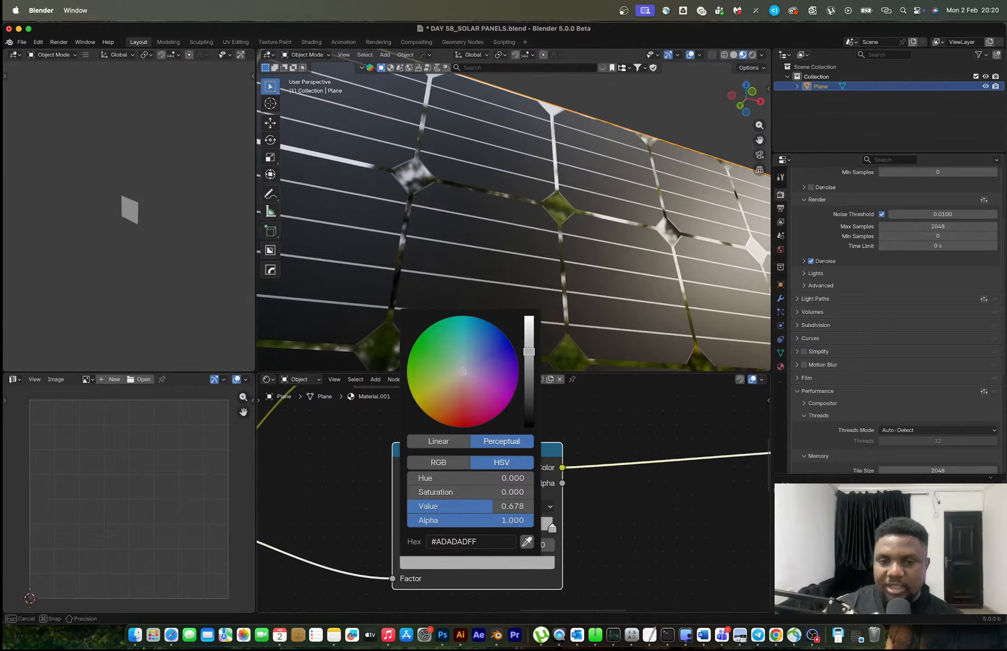
left_click_drag(529, 351, 529, 349)
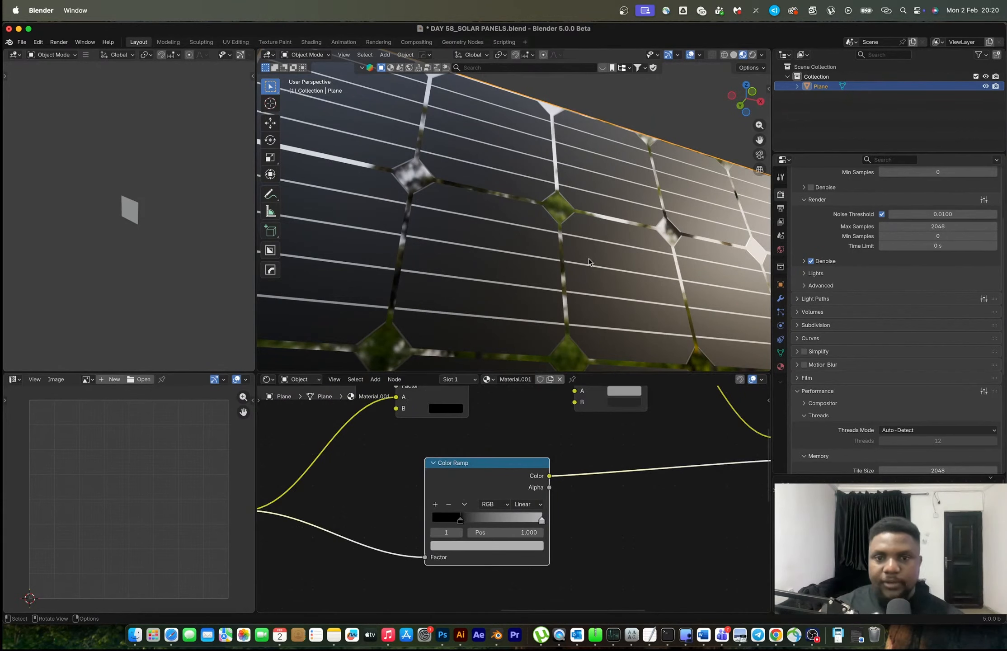
Lighten the black stop of the roughness Color Ramp to a dark grey so the grid lines reflect less sharply
scroll(548, 456, "up", 5)
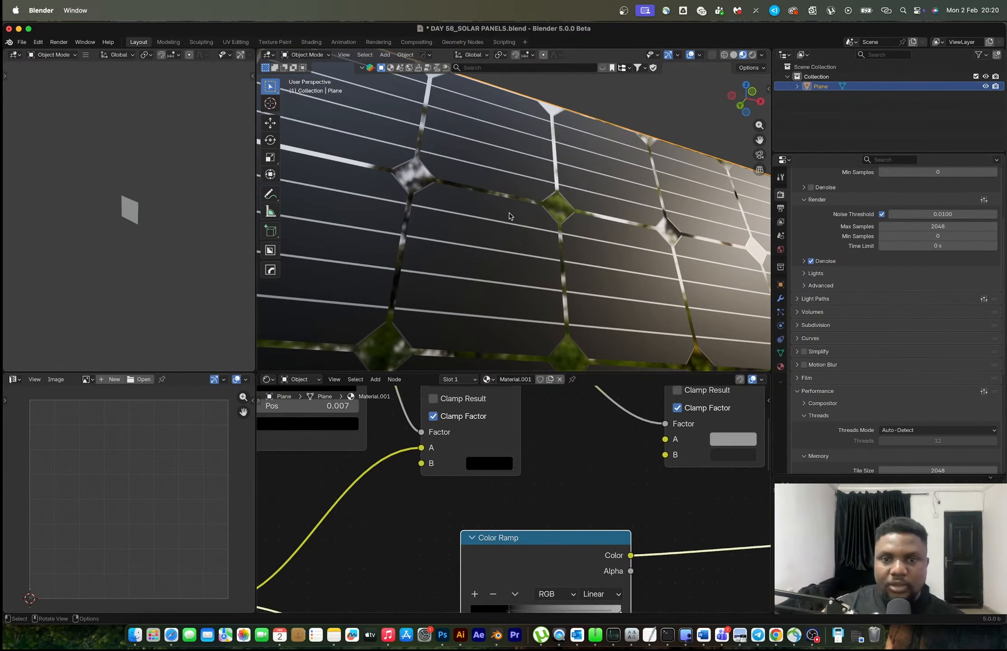
scroll(509, 216, "down", 4)
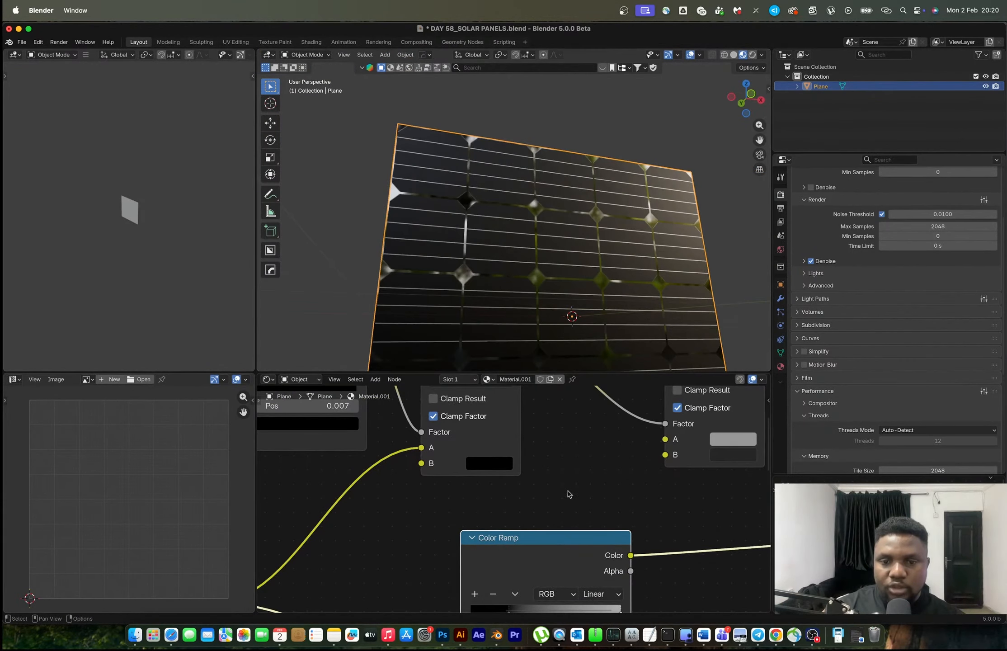
scroll(568, 493, "down", 4)
left_click(509, 542)
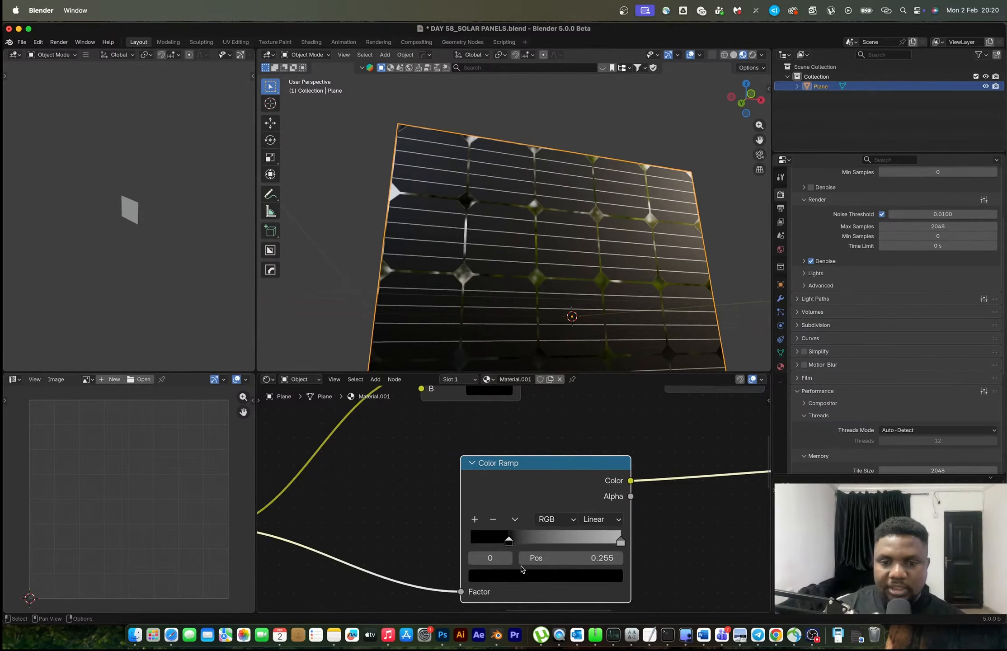
left_click(527, 579)
left_click_drag(597, 412, 598, 410)
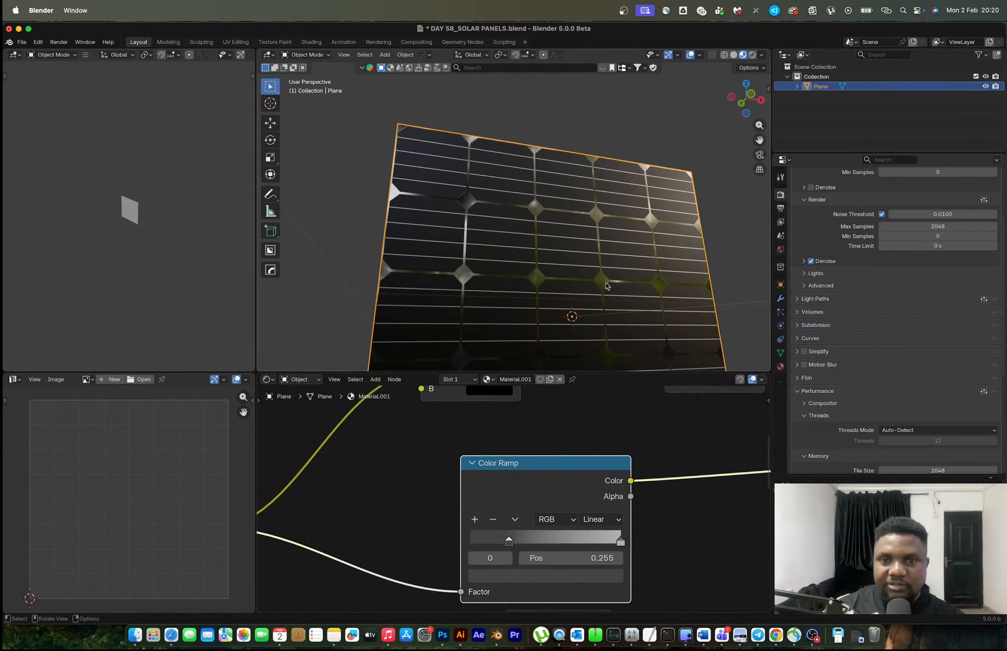
Lighten the Mix node's A colour to a pale grey and darken its B colour slightly towards black
middle_click_drag(607, 291, 531, 227)
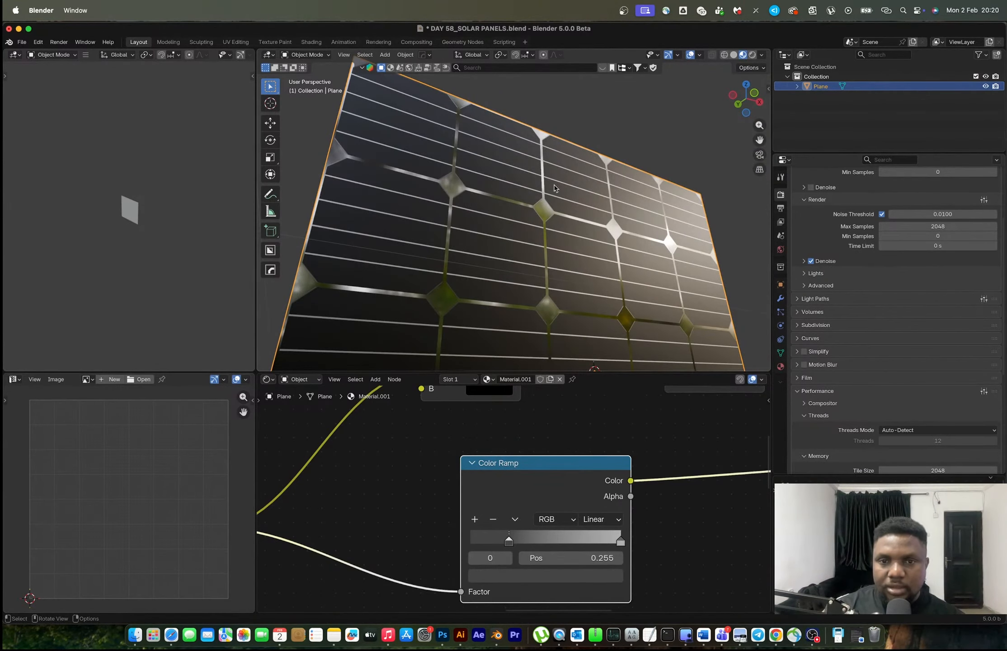
scroll(466, 244, "up", 3)
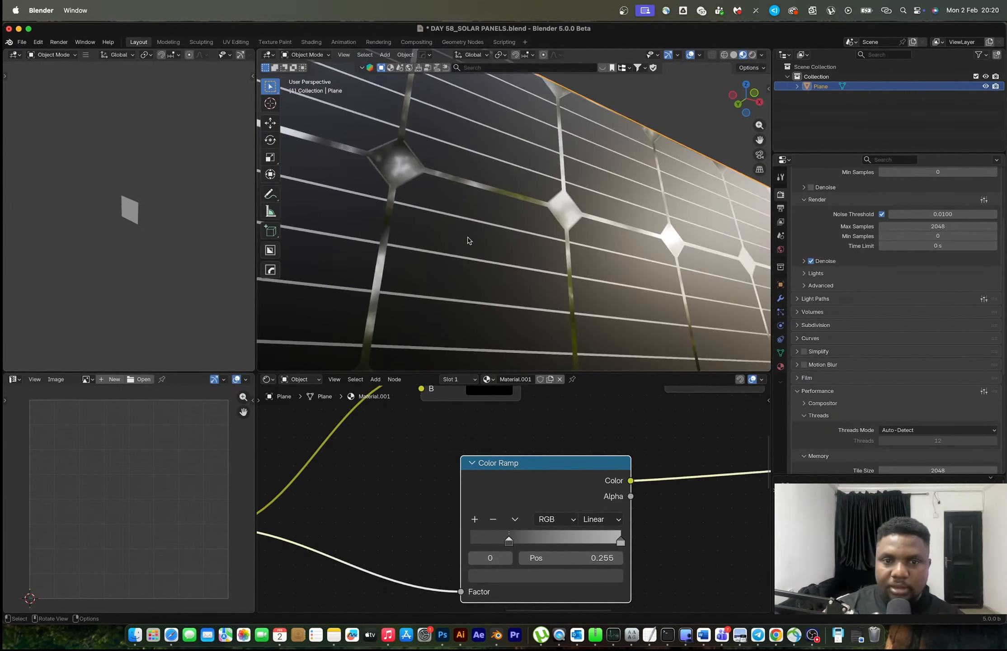
scroll(612, 434, "down", 2)
scroll(613, 434, "up", 4)
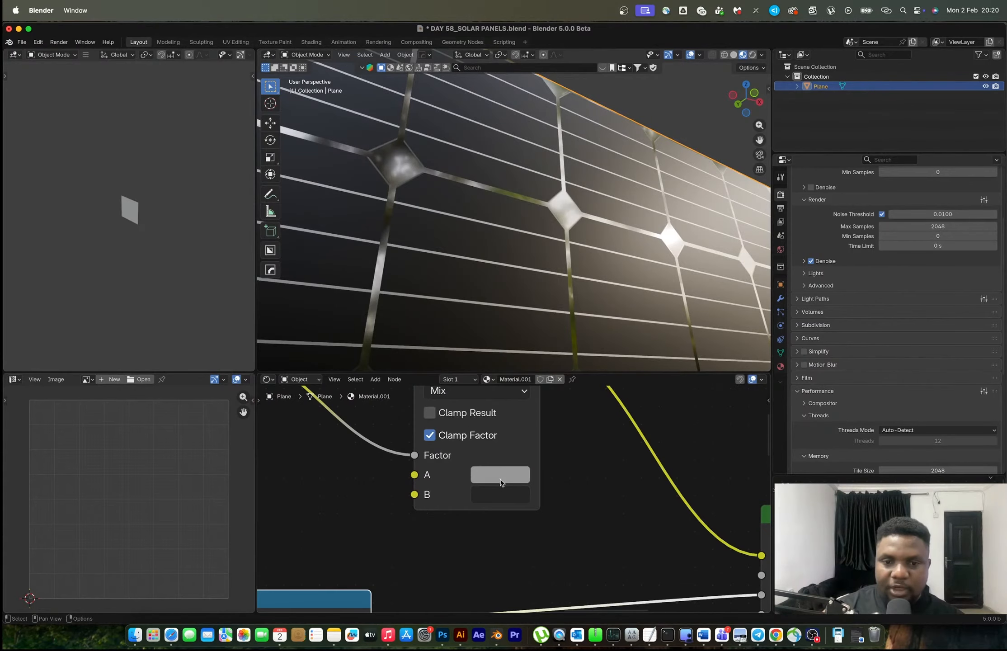
left_click(500, 476)
left_click_drag(634, 220, 633, 189)
left_click(499, 494)
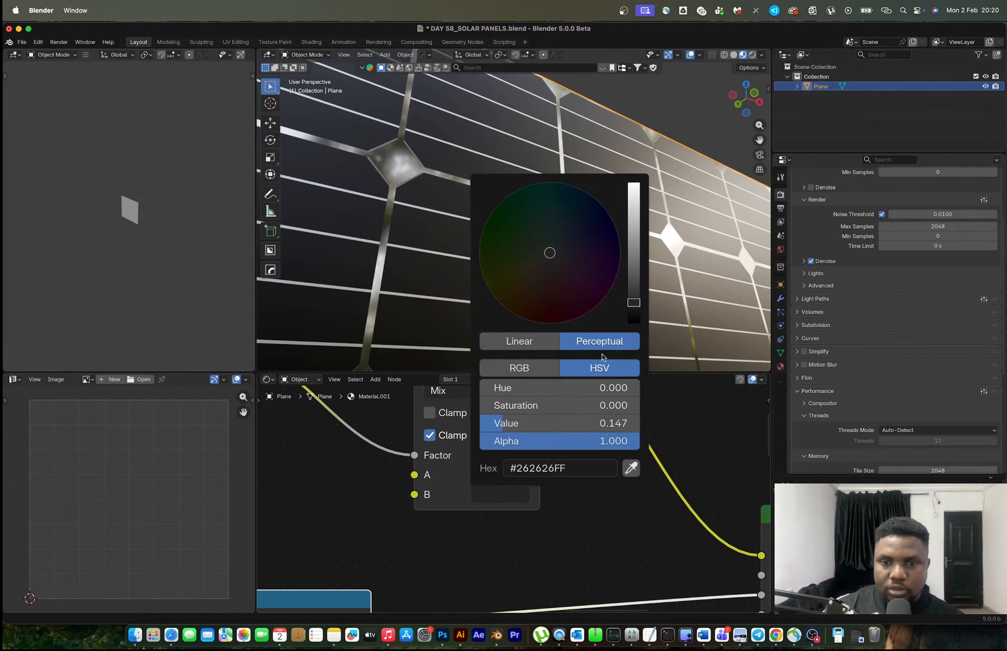
left_click_drag(632, 308, 634, 309)
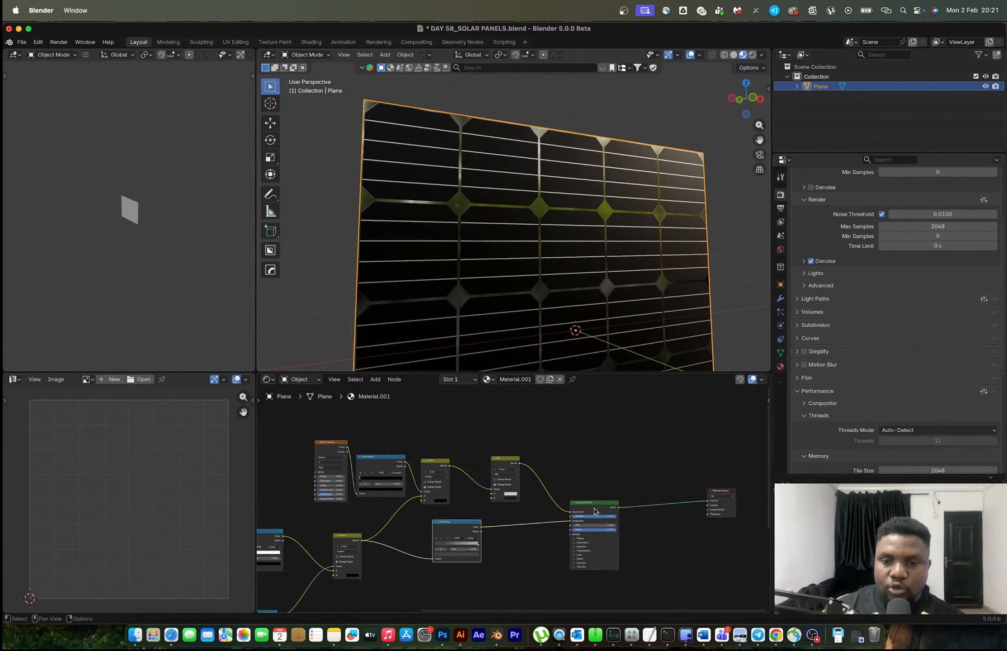
Reposition the Principled BSDF and connect the earlier Darken node's result to its Normal input
left_click_drag(595, 511, 612, 546)
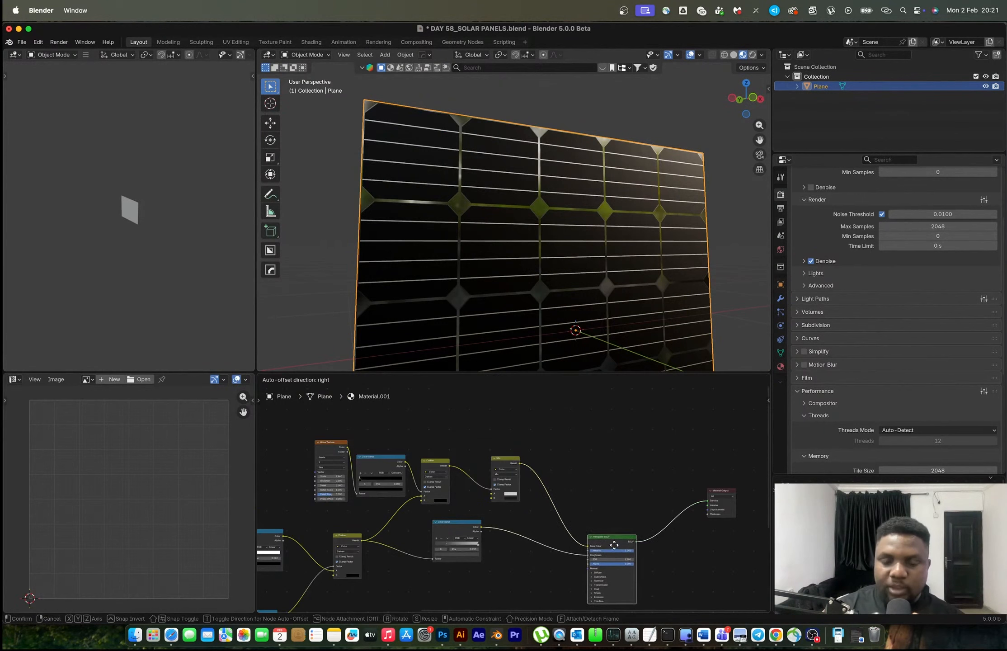
middle_click_drag(517, 546, 560, 521)
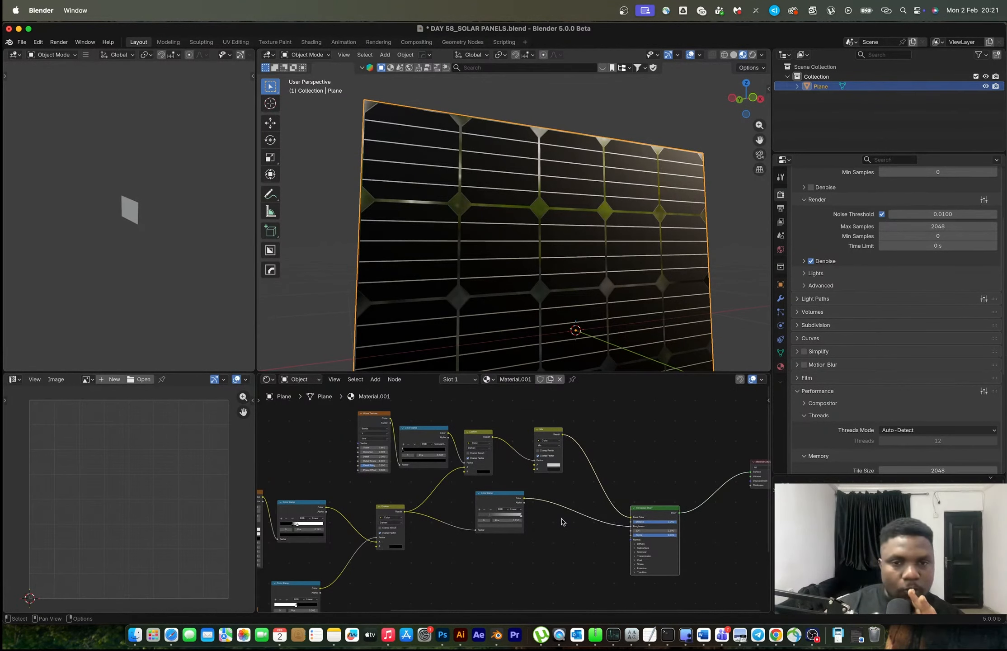
left_click(394, 516, "ctrl+shift")
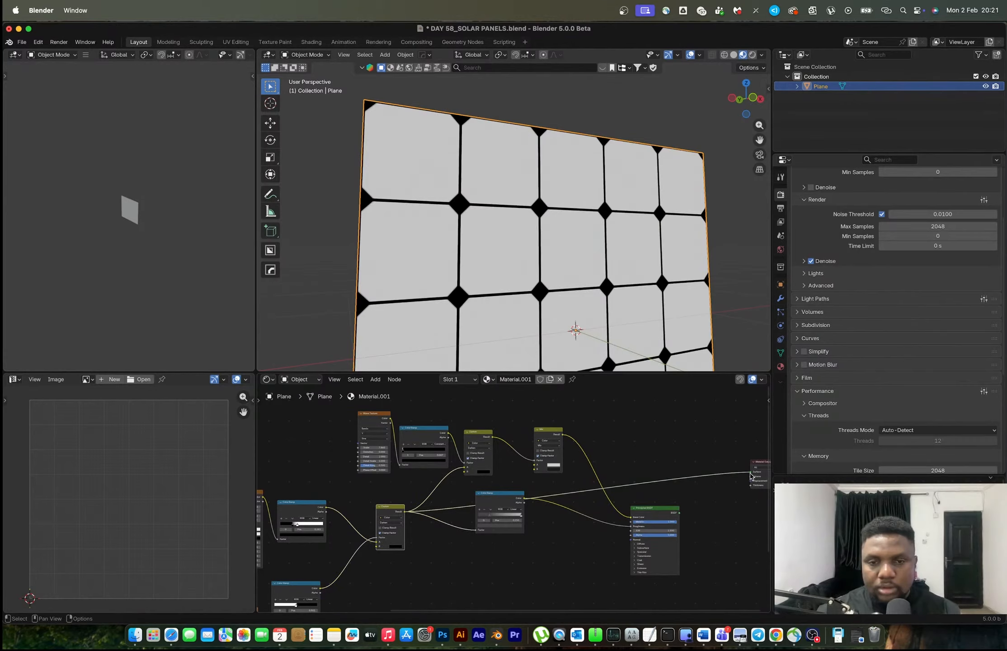
left_click_drag(750, 476, 632, 540)
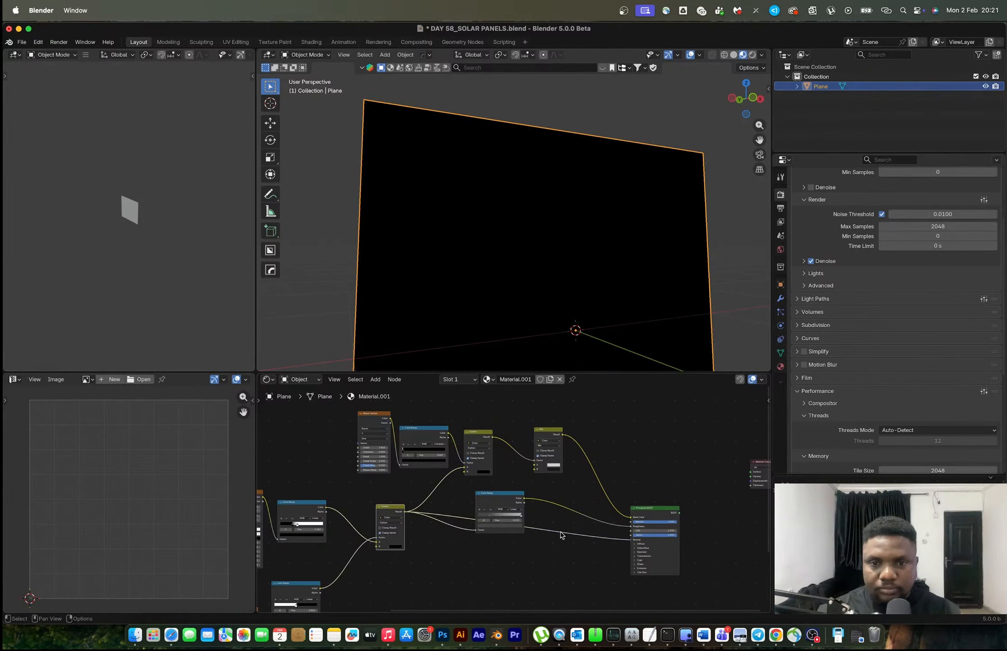
scroll(561, 535, "up", 4)
key("shift+a")
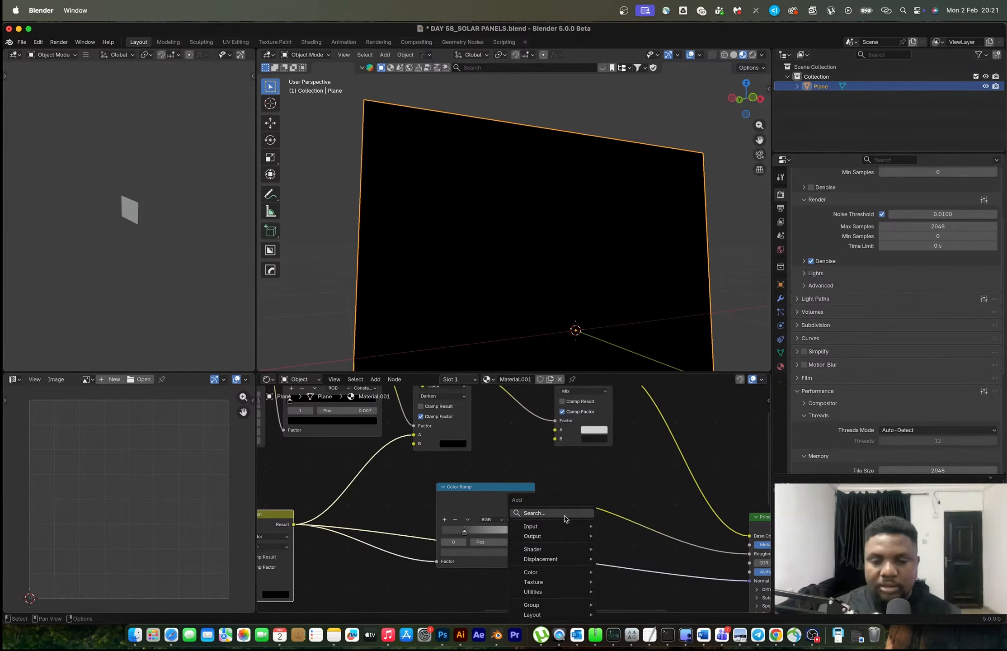
left_click(564, 514)
key("Escape")
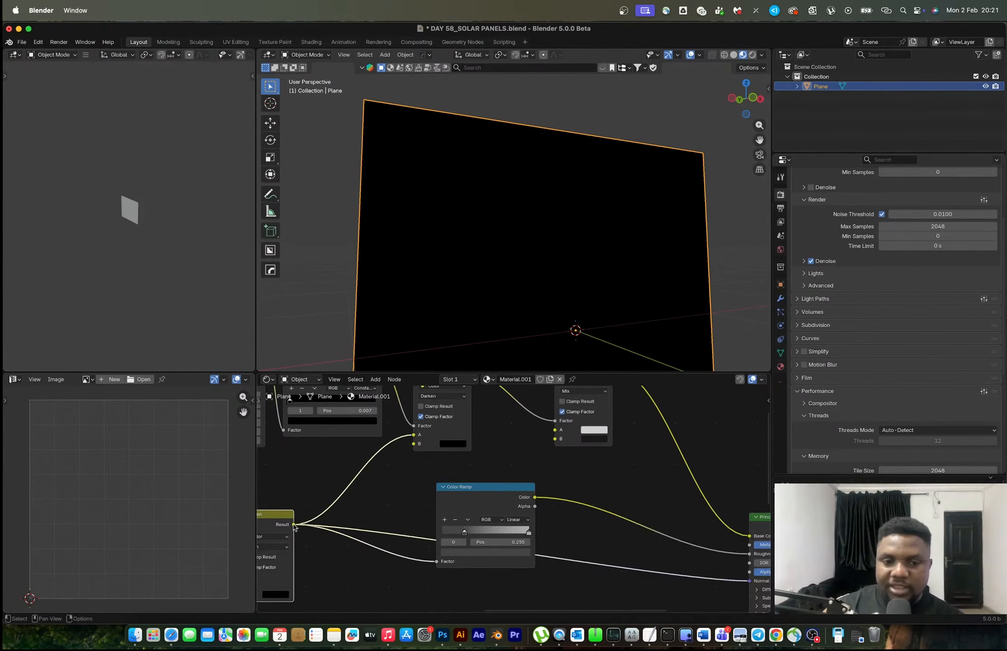
Insert a Bump node on the link into the Principled BSDF's Normal and feed the Darken result into its Height input
middle_click_drag(640, 528, 541, 509)
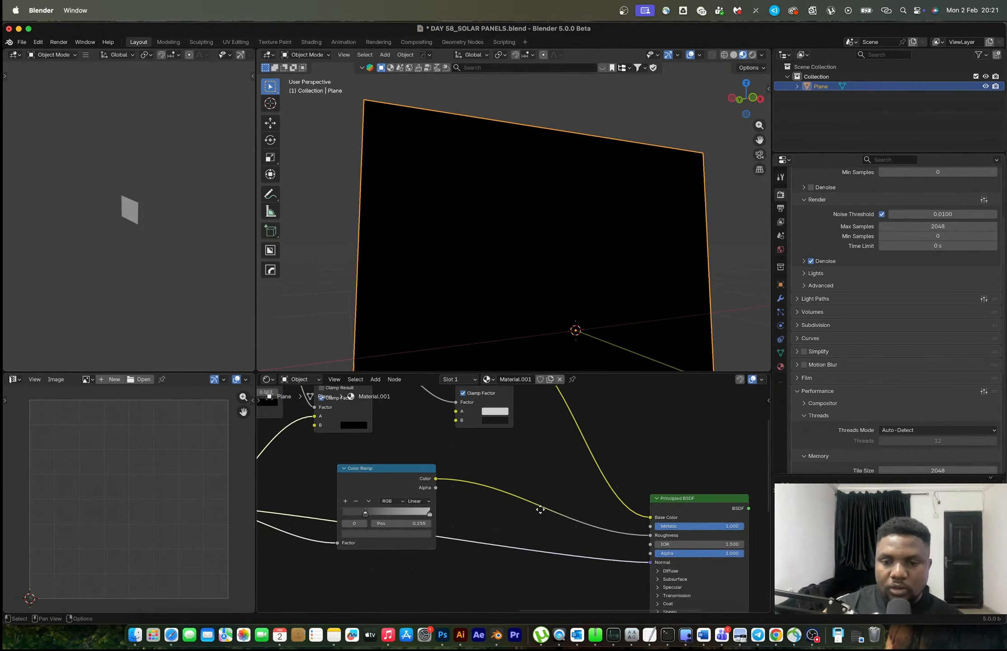
key("shift+a")
left_click(507, 514)
type("bump")
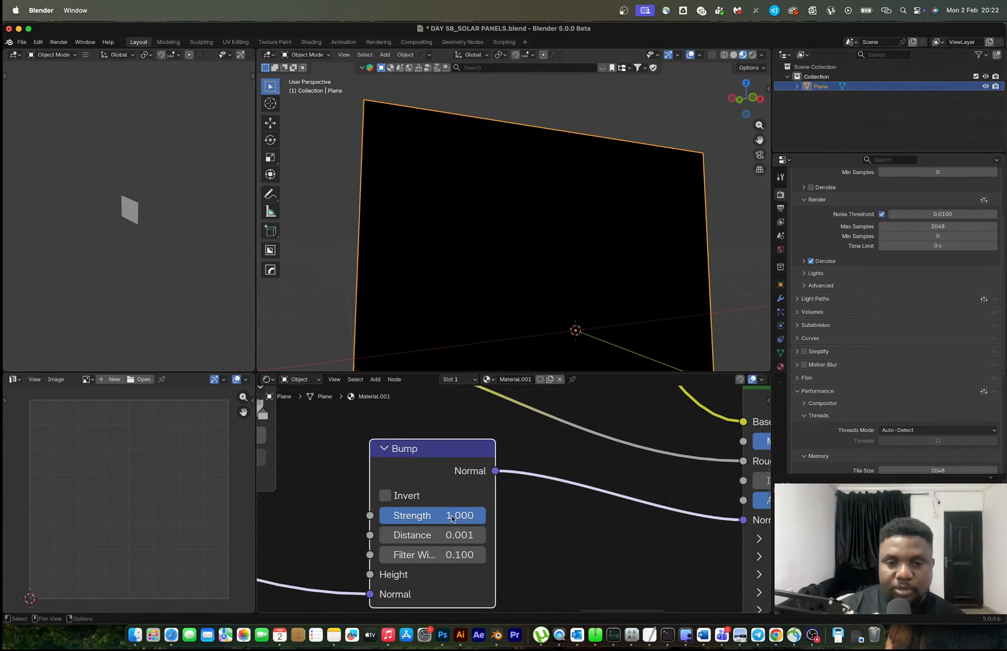
key("KP_Decimal")
mouse_move(423, 559)
left_mouse_down()
mouse_move(382, 543)
mouse_move(423, 538)
left_mouse_up()
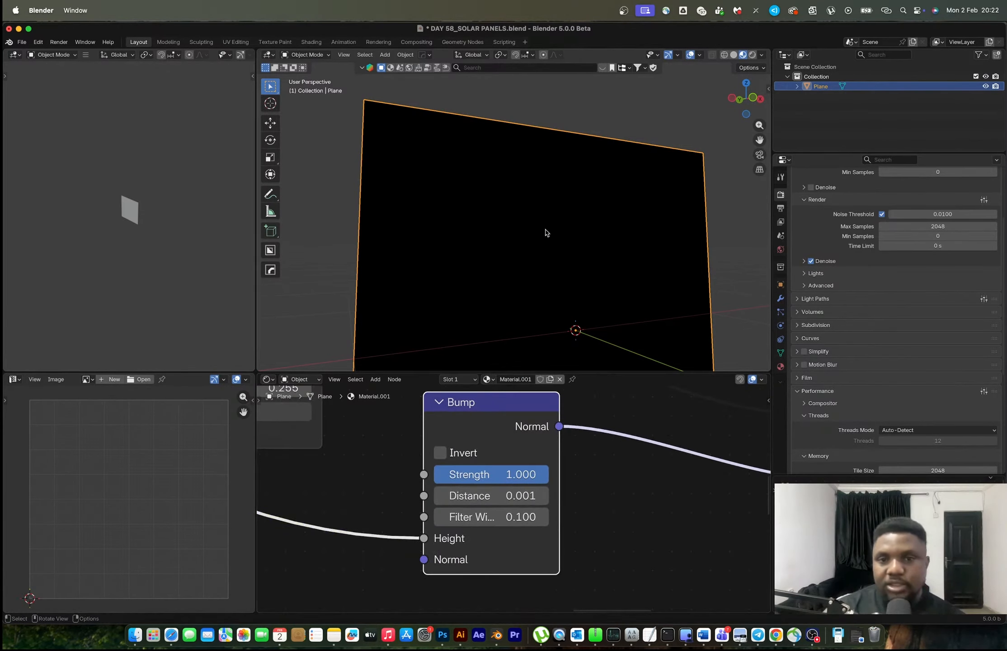
Preview the earlier Darken node's mask on the plane and move the Bump node below the roughness Color Ramp
scroll(519, 437, "down", 5)
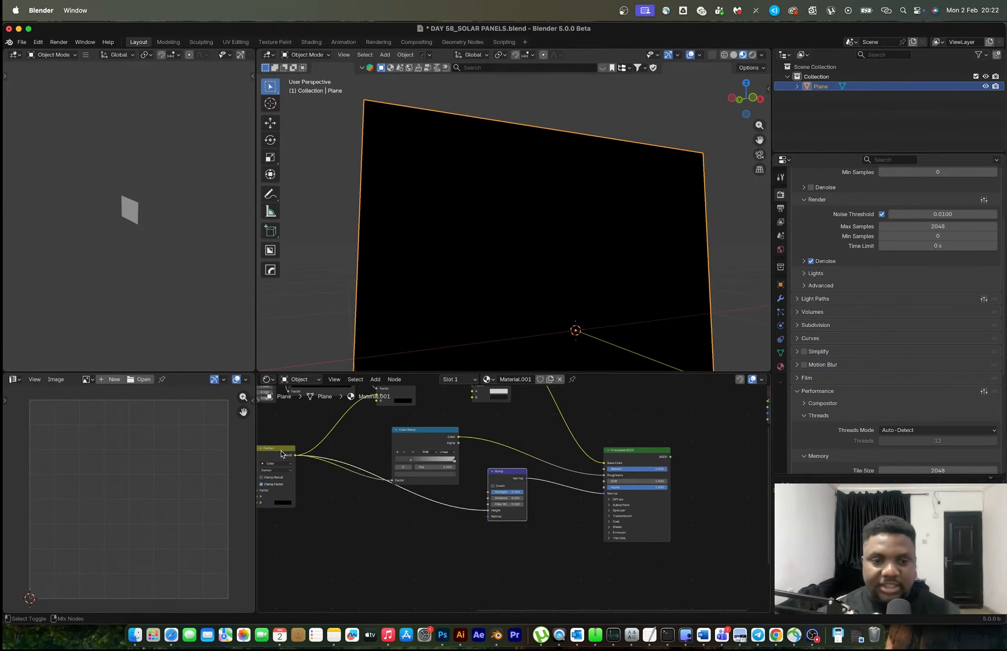
left_click(281, 453, "ctrl+shift")
left_click_drag(503, 482, 443, 518)
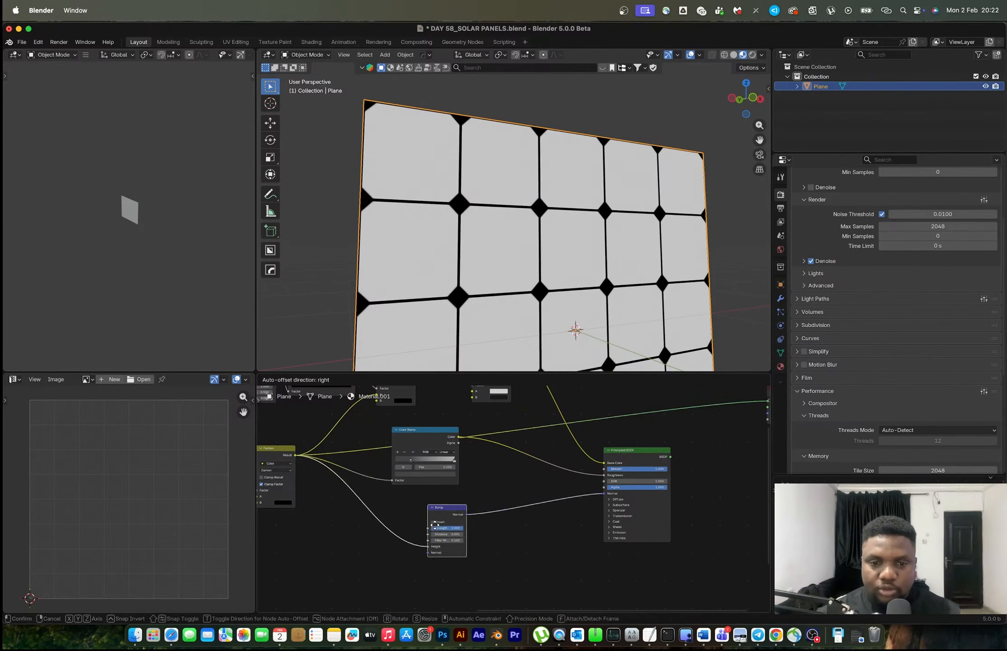
Preview the Bump node's output on the plane and restore the Principled BSDF as the material's surface shader
scroll(443, 518, "up", 4)
left_click(365, 532, "ctrl+shift")
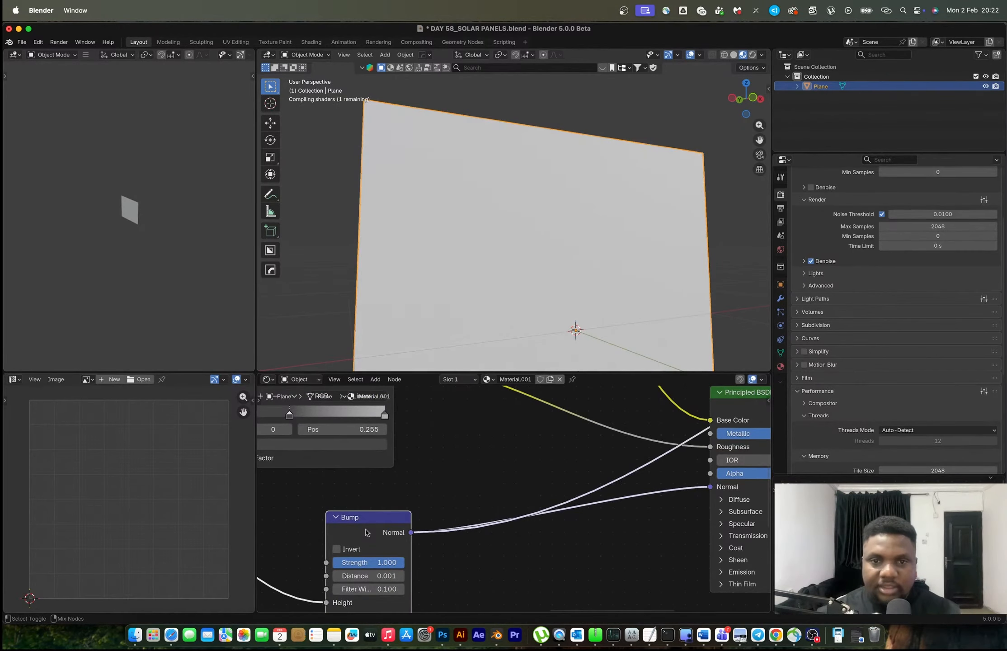
mouse_move(518, 239)
middle_mouse_down()
mouse_move(490, 218)
mouse_move(552, 221)
mouse_move(506, 230)
middle_mouse_up()
scroll(665, 459, "down", 5)
middle_click_drag(709, 444, 647, 466)
left_click(646, 464, "ctrl+shift")
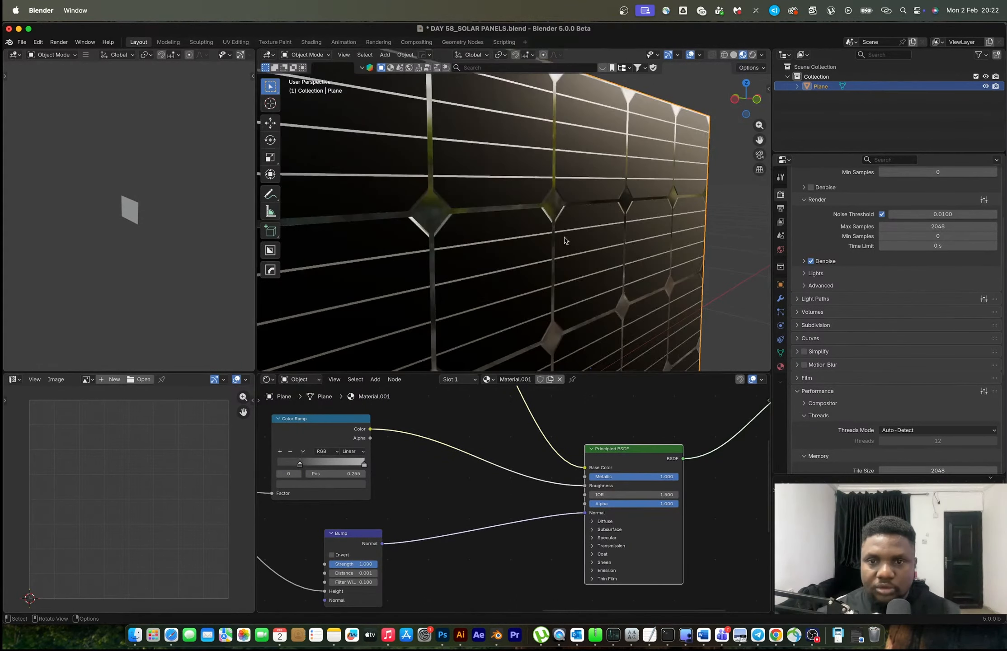
Enable Invert on the Bump node and inspect the grid lines' relief on the panel up close
scroll(497, 237, "down", 4)
scroll(443, 199, "up", 5)
middle_click_drag(483, 236, 425, 198)
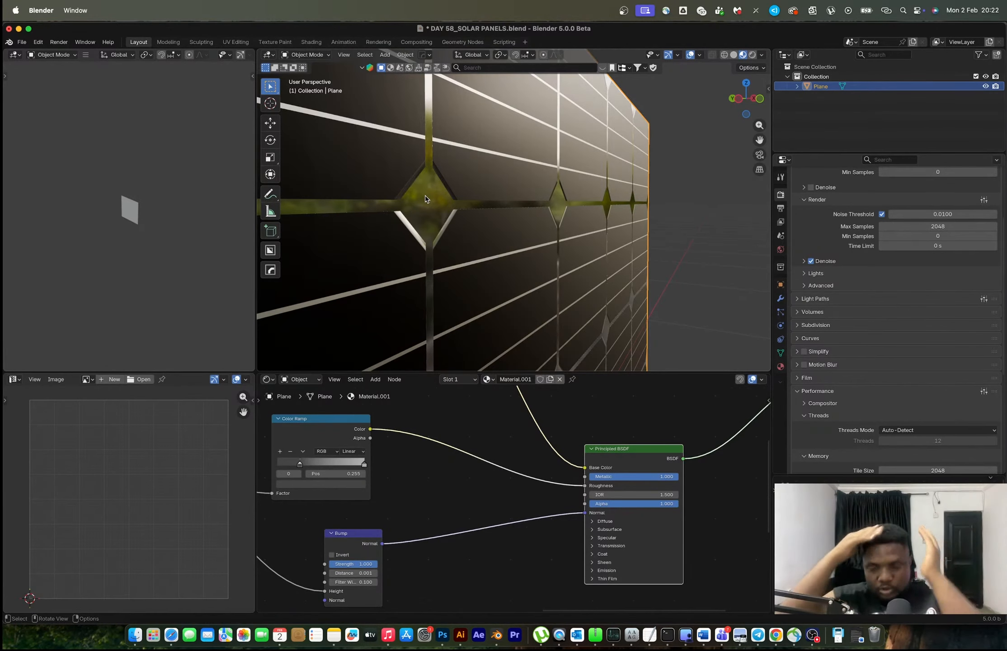
scroll(371, 553, "up", 3)
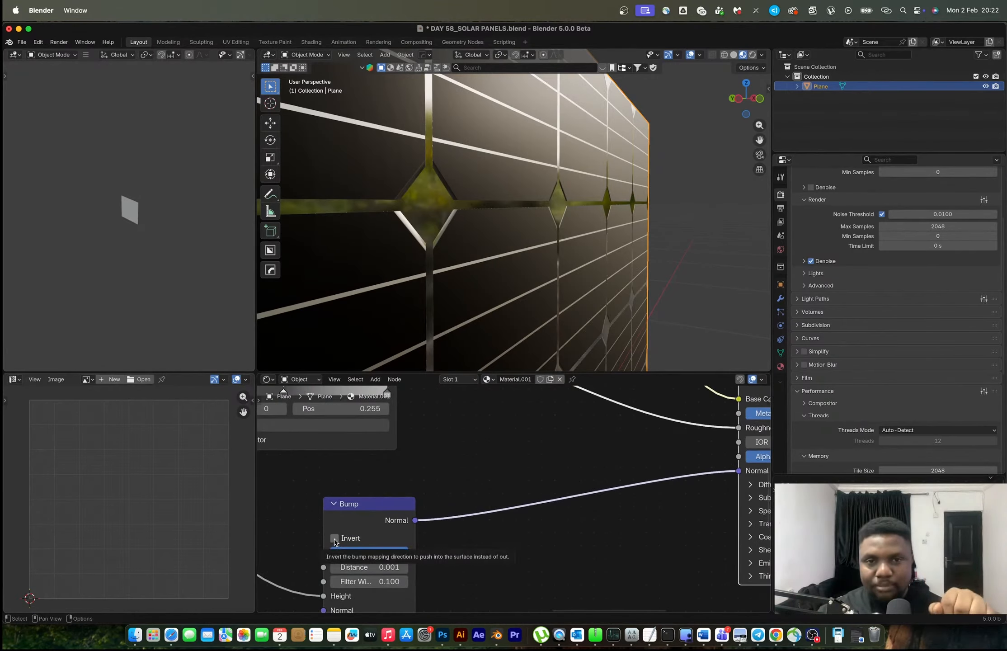
left_click(334, 538)
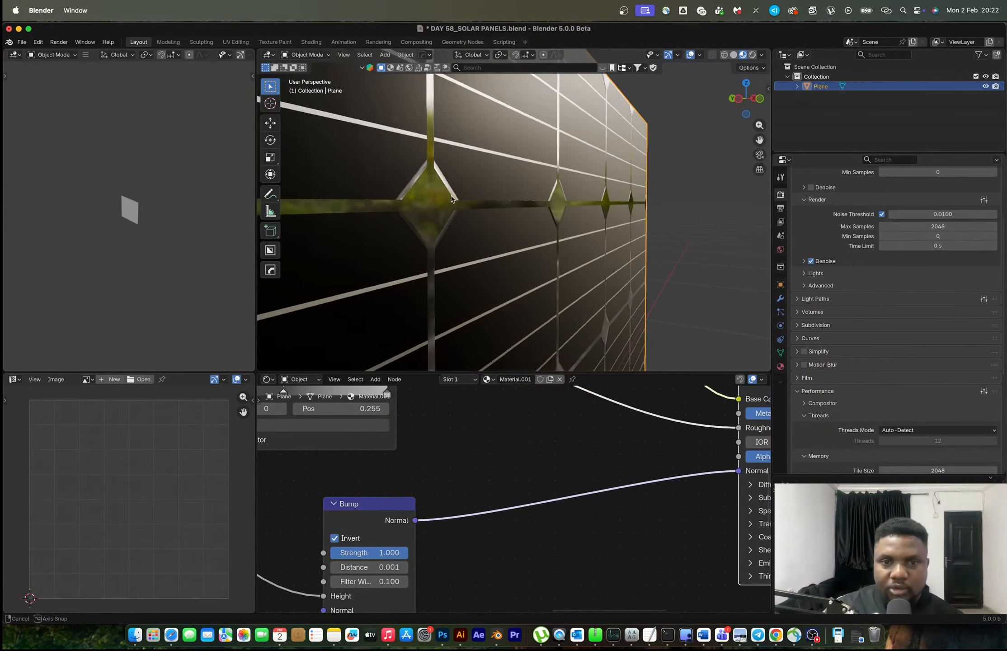
mouse_move(451, 207)
middle_mouse_down()
mouse_move(456, 192)
mouse_move(462, 204)
middle_mouse_up()
scroll(457, 191, "down", 5)
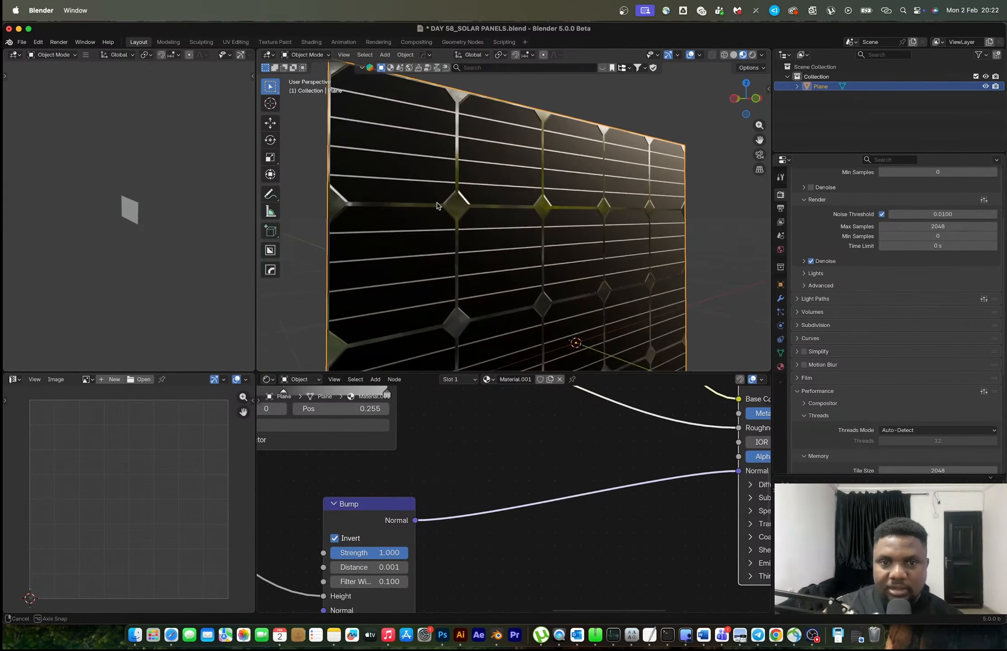
scroll(461, 203, "up", 2)
scroll(462, 204, "up", 2)
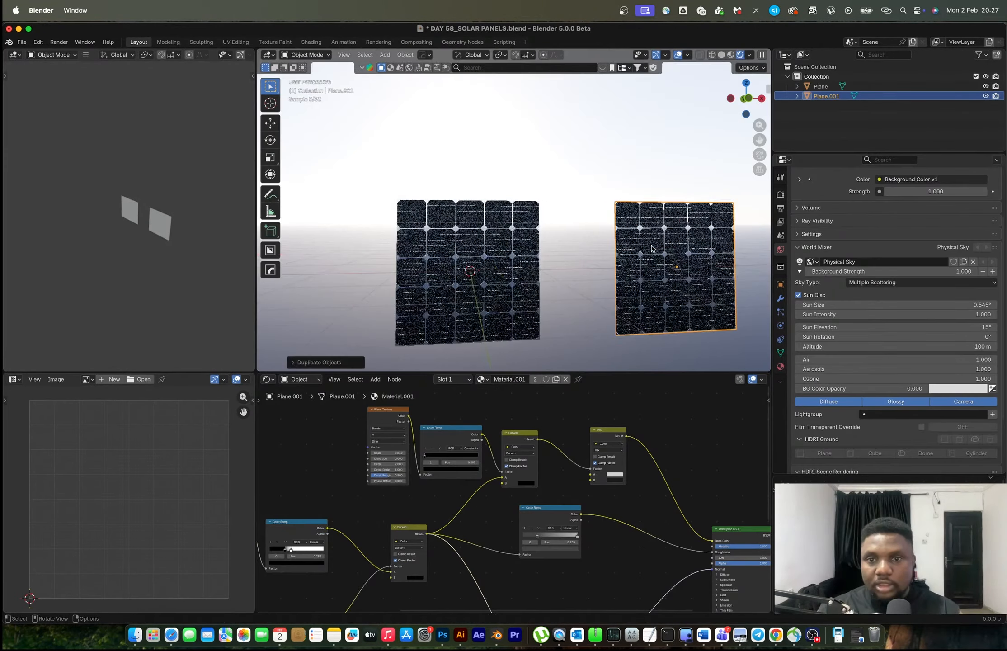
left_click(546, 236)
Make the duplicated panel's material single-user and move its Wave Texture node away from the Color Ramp
scroll(546, 236, "up", 3)
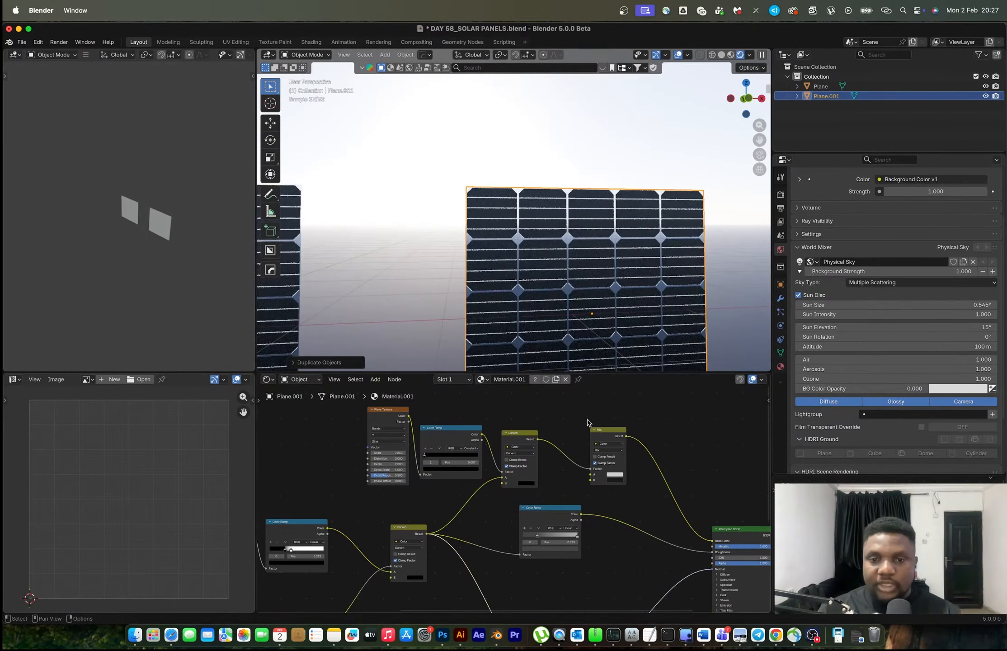
left_click(535, 378)
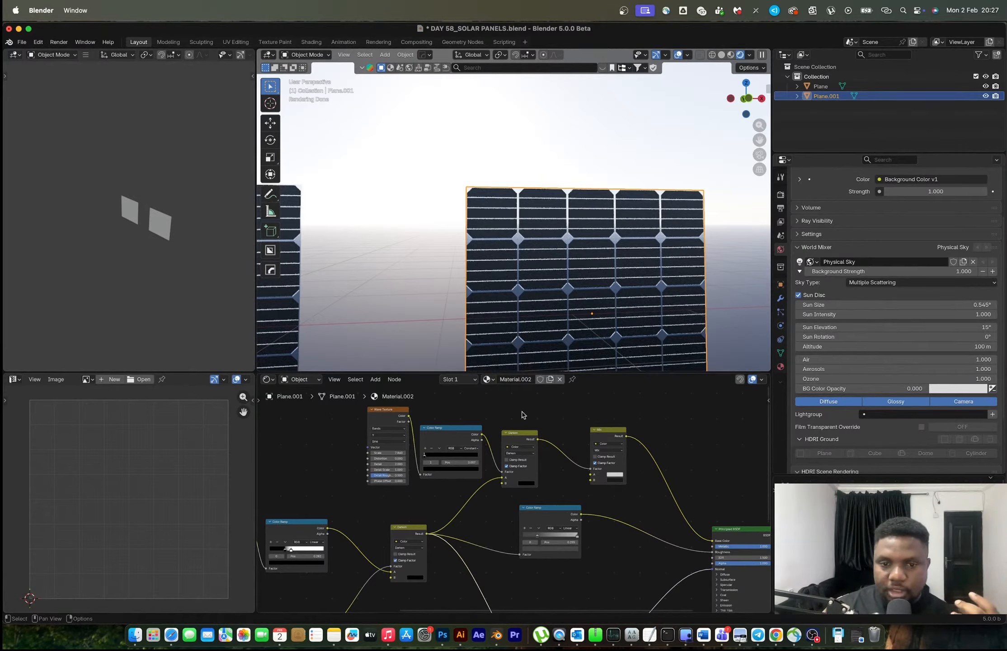
scroll(488, 431, "up", 2)
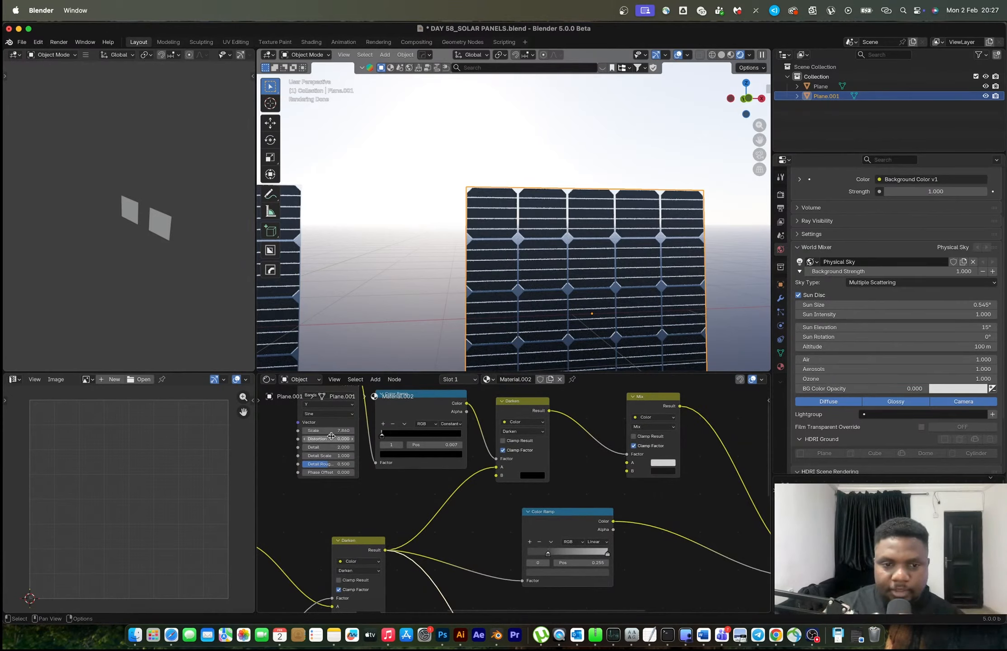
middle_click_drag(415, 499, 452, 578)
scroll(445, 542, "up", 5)
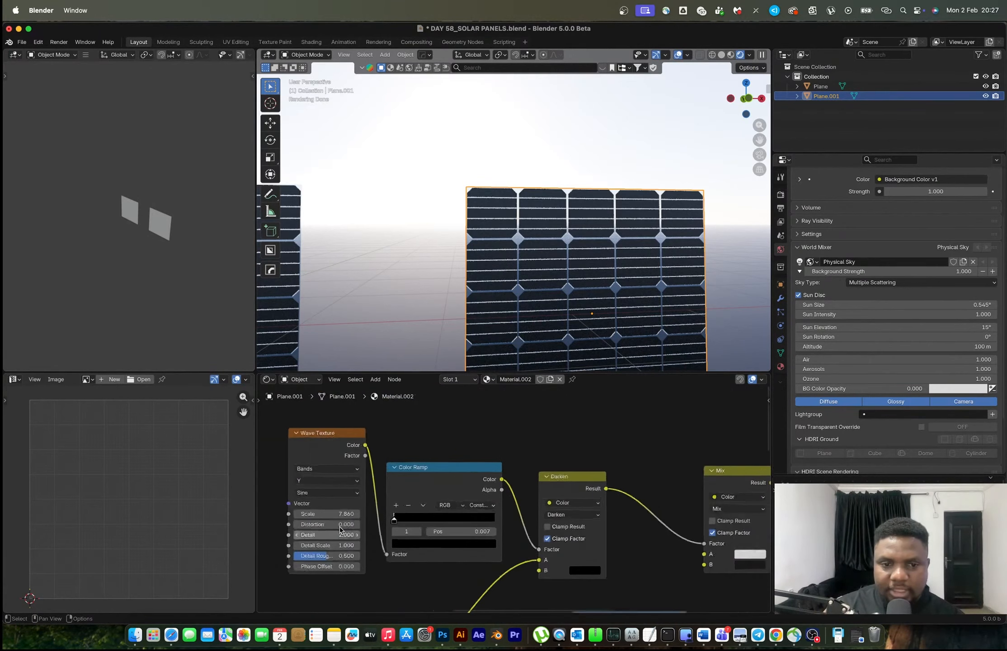
middle_click_drag(368, 521, 454, 494)
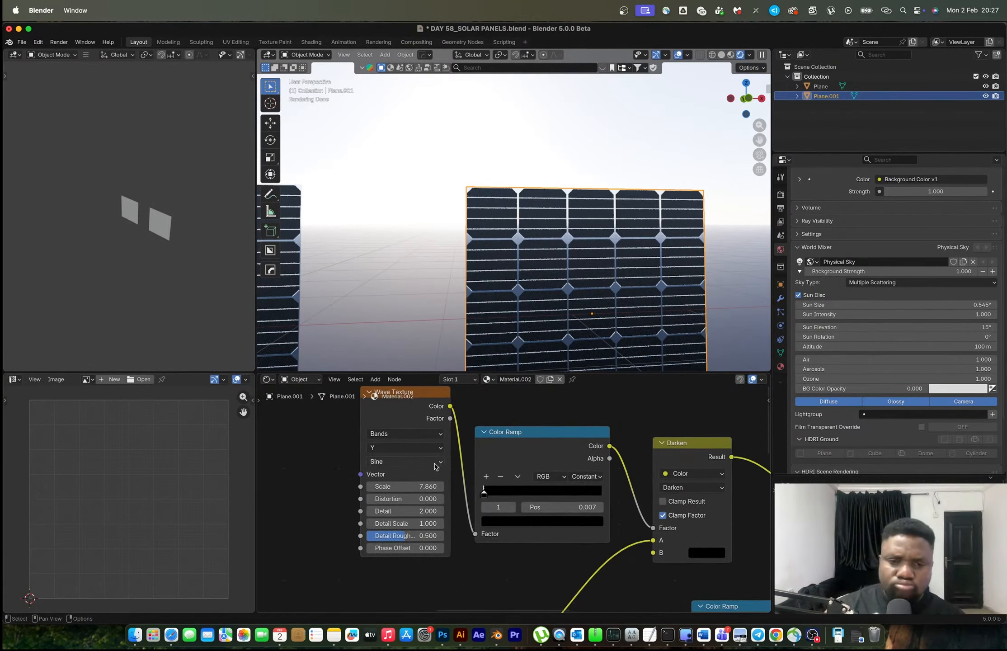
scroll(435, 466, "down", 3)
left_click_drag(436, 446, 395, 428)
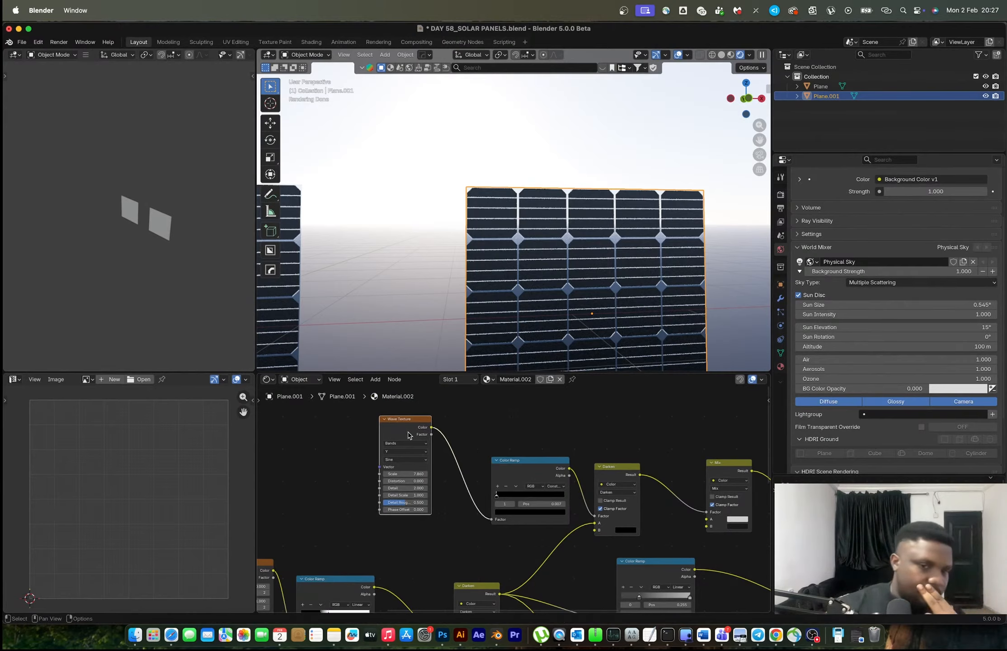
Add a Brick Texture, connect its Color to the Color Ramp's Factor in place of the Wave Texture, and delete the Wave Texture
key("shift+a")
left_click(338, 441)
type("bricjk")
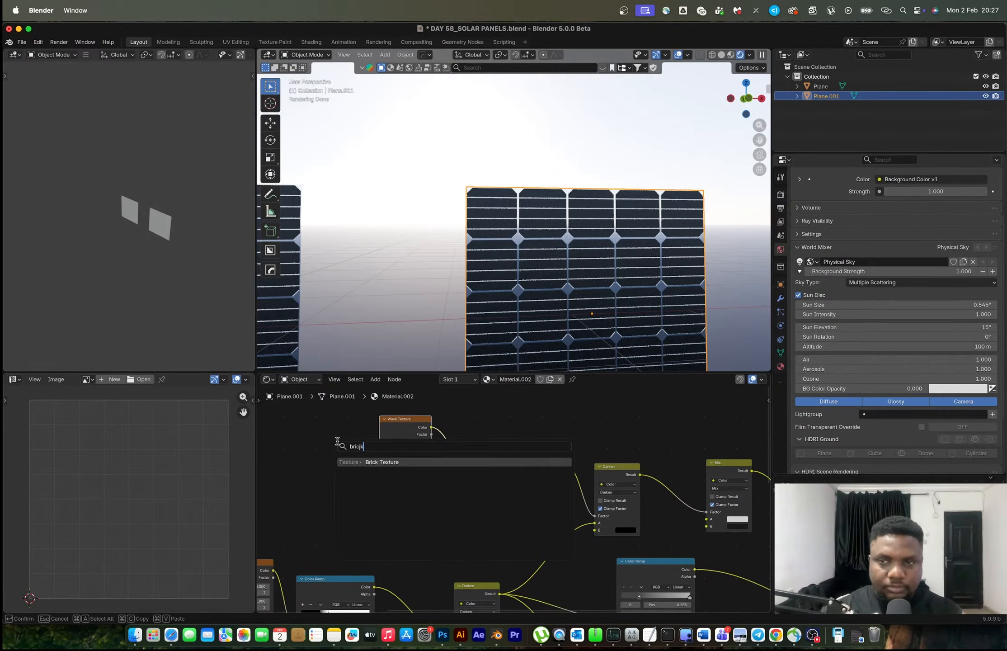
key("Return")
left_click(295, 429)
left_click_drag(347, 440, 491, 519)
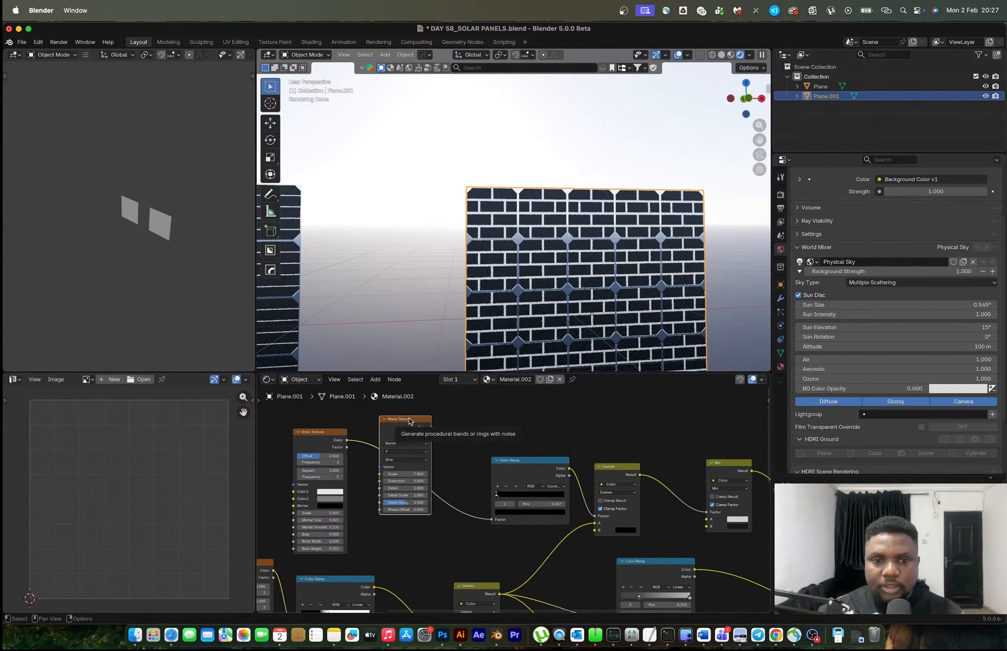
key("x")
left_click_drag(315, 442, 373, 431)
Give the Brick Texture's Color1 the same grey as Color2 and set its Offset to 0
scroll(406, 440, "up", 2)
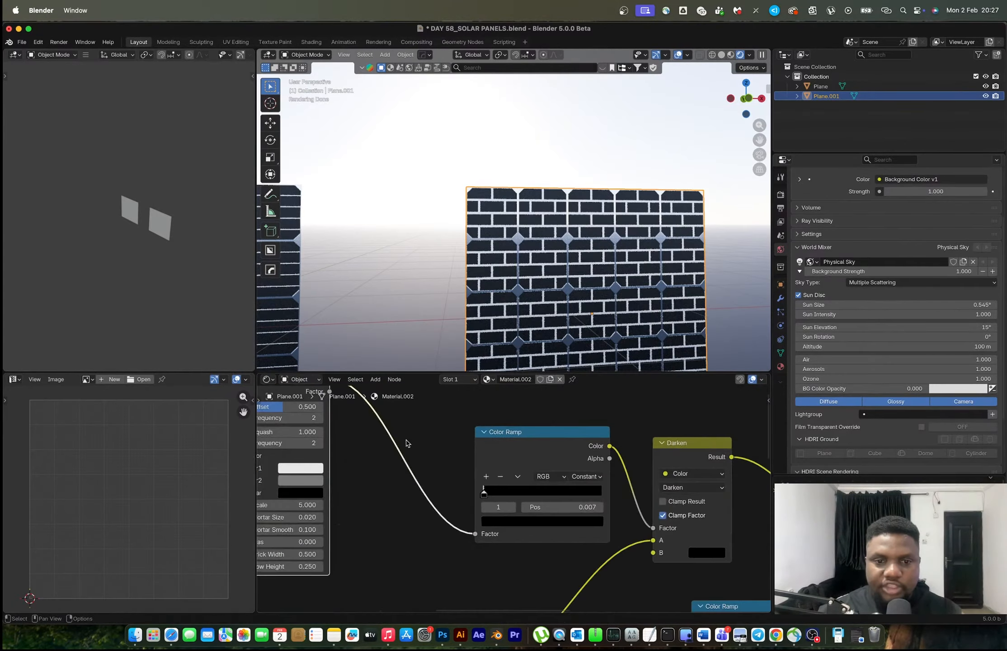
middle_click_drag(379, 456, 561, 460)
key("ctrl+v")
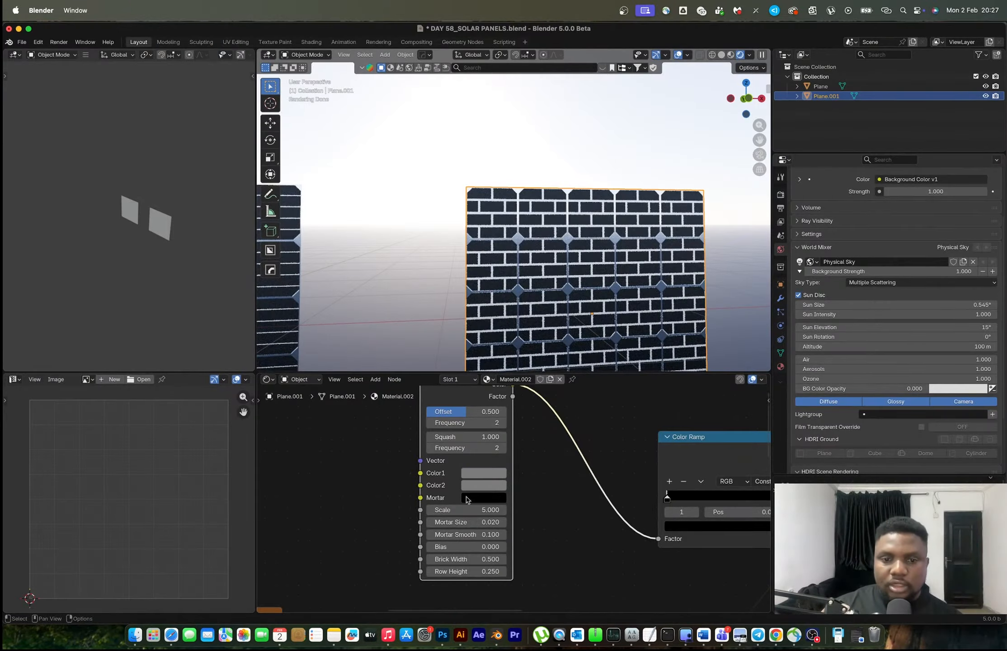
left_click_drag(463, 414, 423, 413)
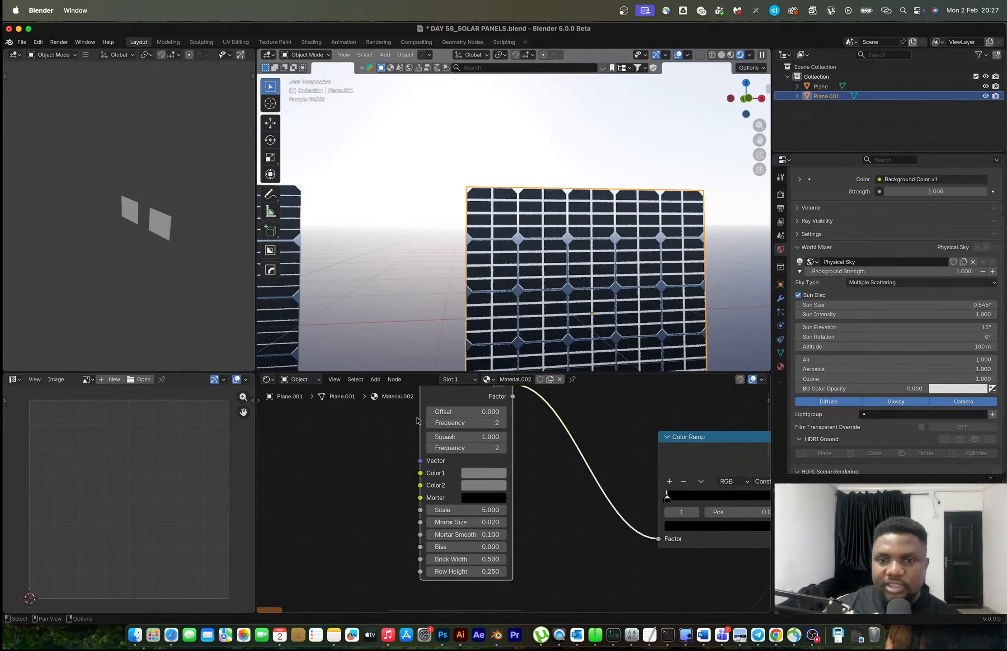
Set the Brick Texture's Mortar Size to 0.005 for thinner grid lines
scroll(447, 565, "up", 4)
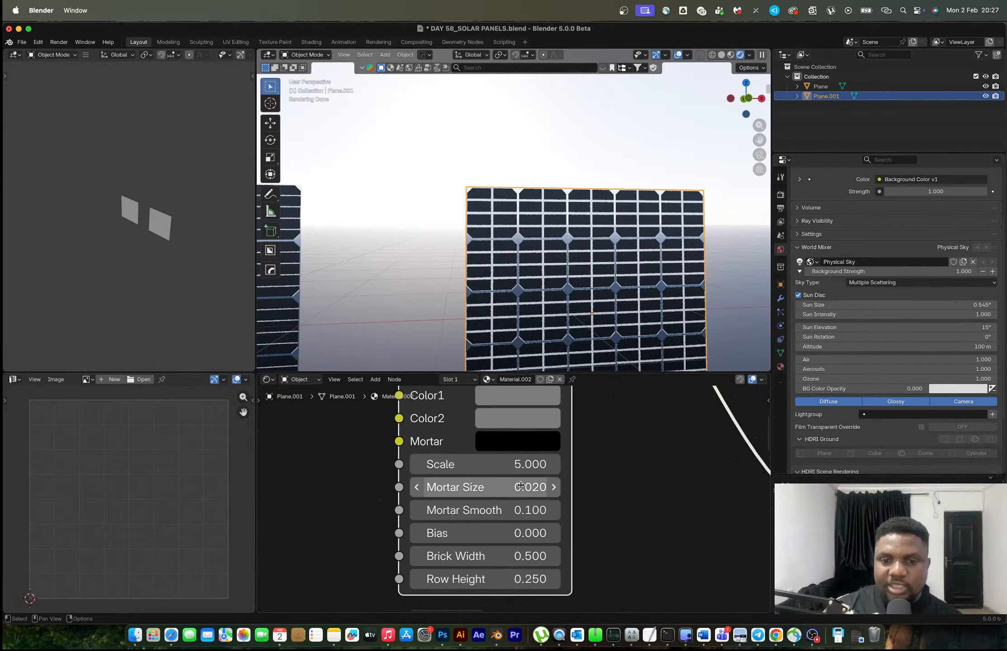
left_click(521, 485)
type(".00")
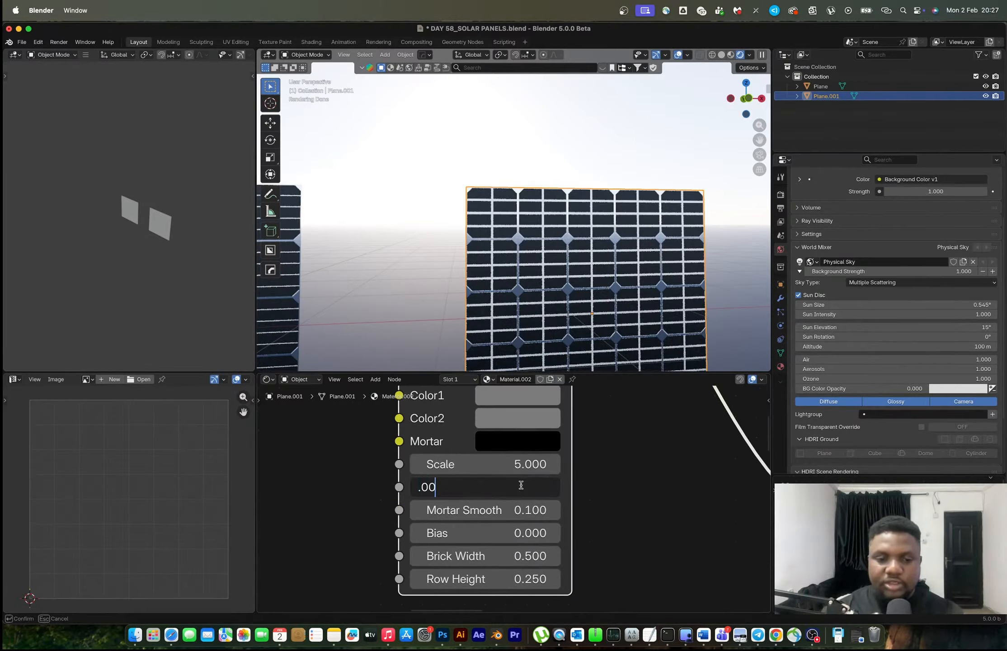
type("5")
key("Return")
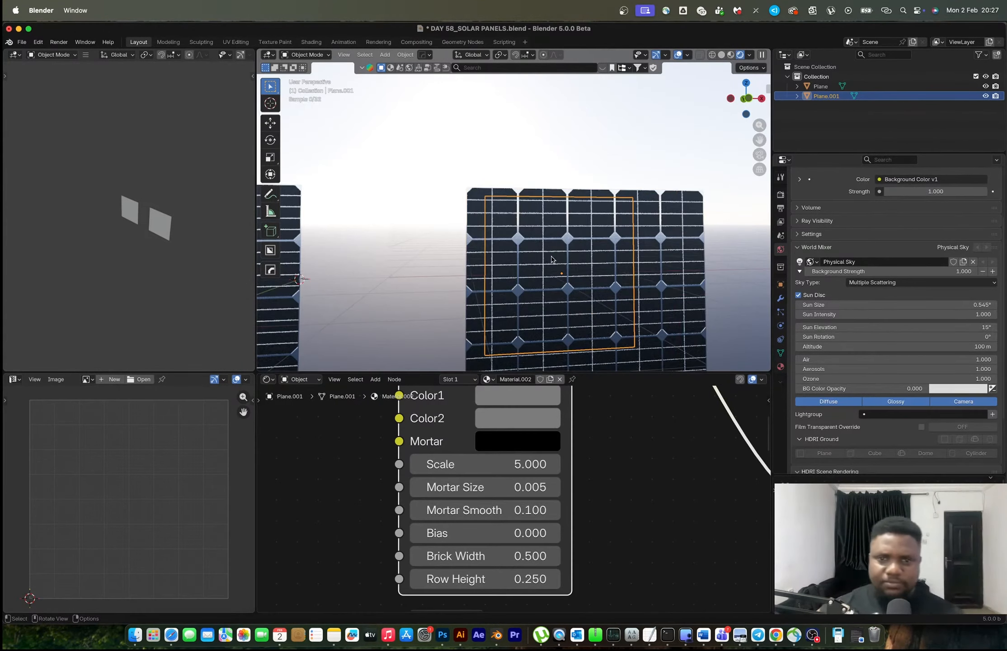
Duplicate the second panel along the X axis and make the copy's material single-user
scroll(556, 267, "down", 3)
middle_click_drag(524, 241, 430, 244, "shift")
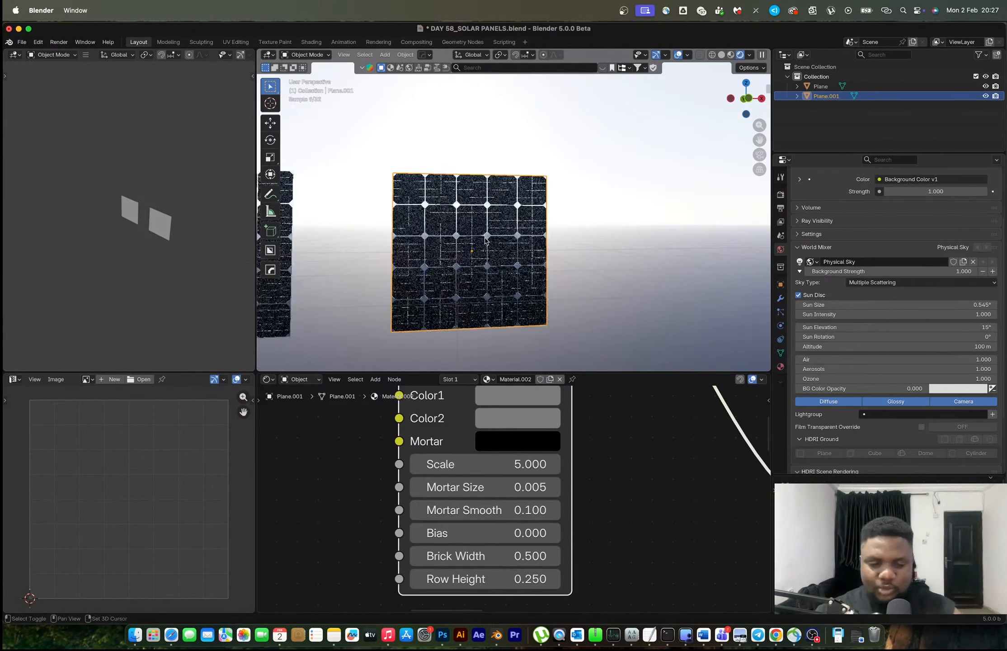
key("shift+d")
key("x")
left_click(682, 249)
middle_click_drag(682, 249, 578, 251, "shift")
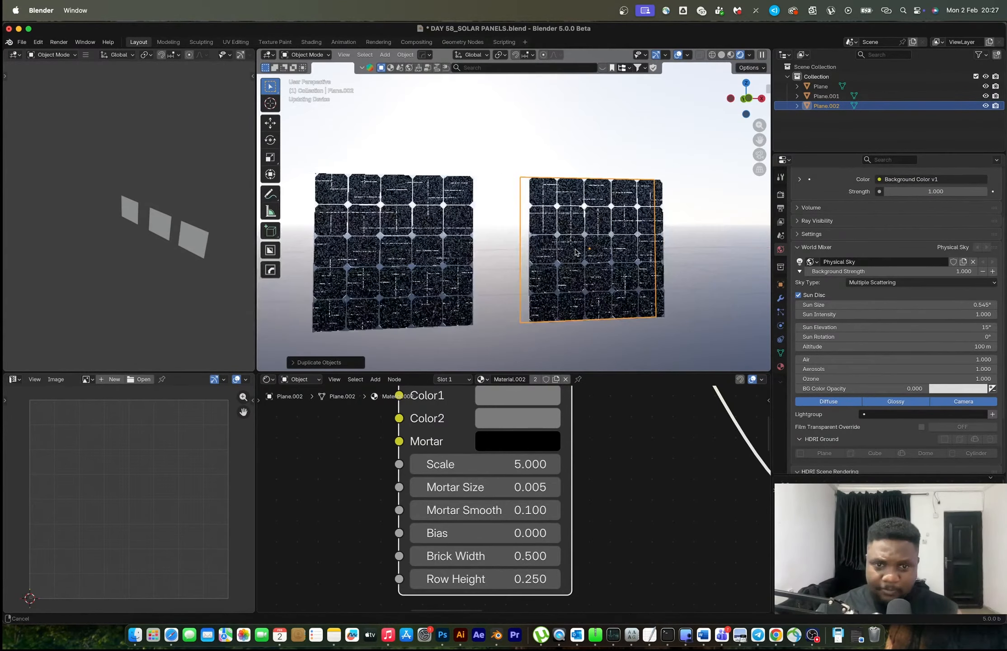
left_click(535, 379)
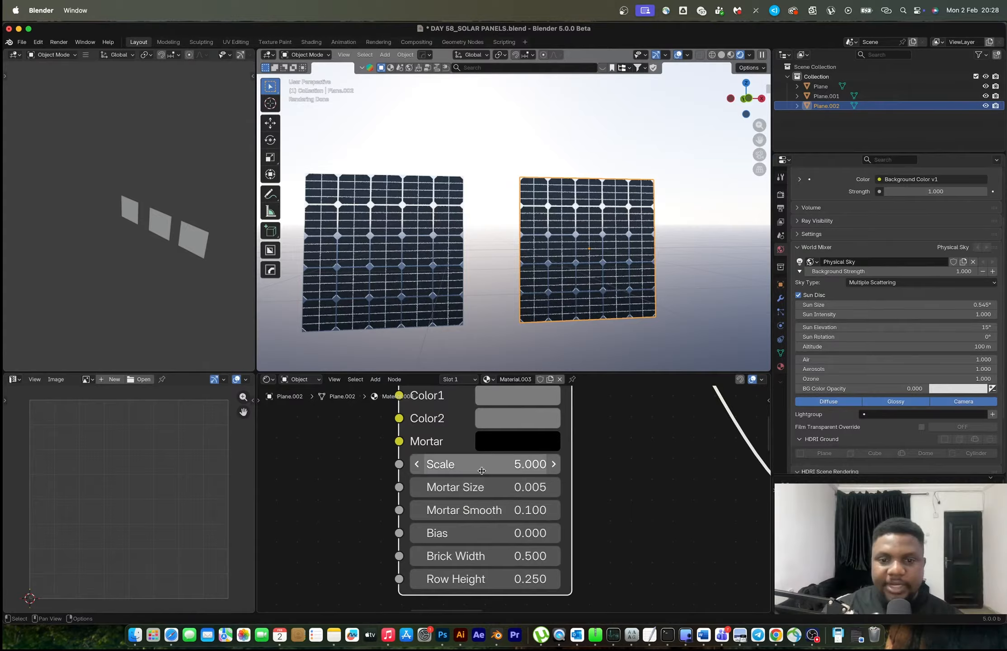
Set the third panel's Brick Texture Brick Width to 0.250, matching the Row Height, to form square cells
scroll(541, 508, "up", 2)
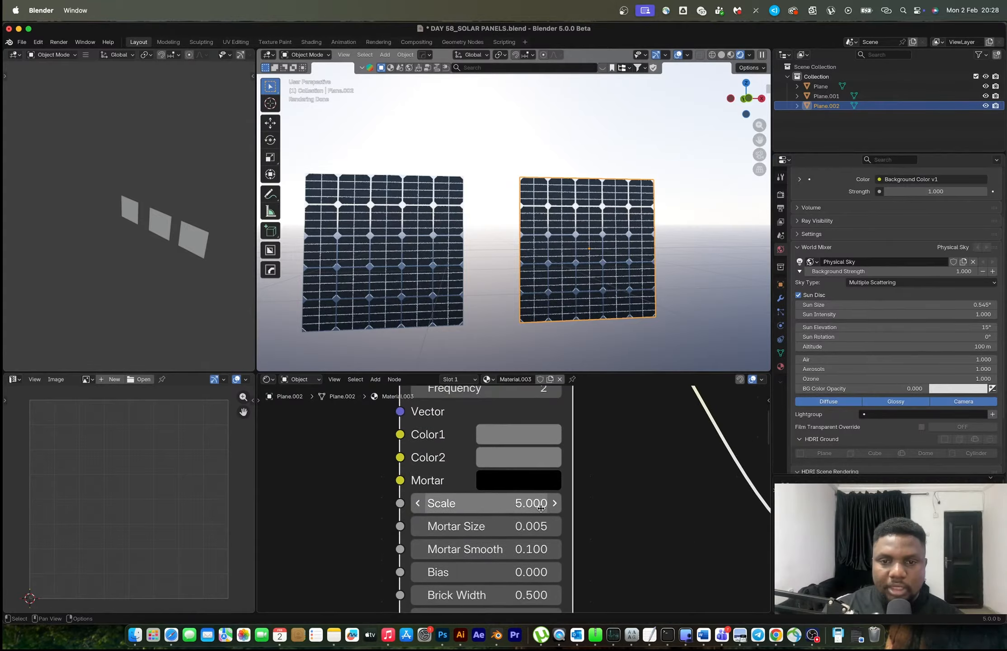
scroll(638, 241, "up", 5)
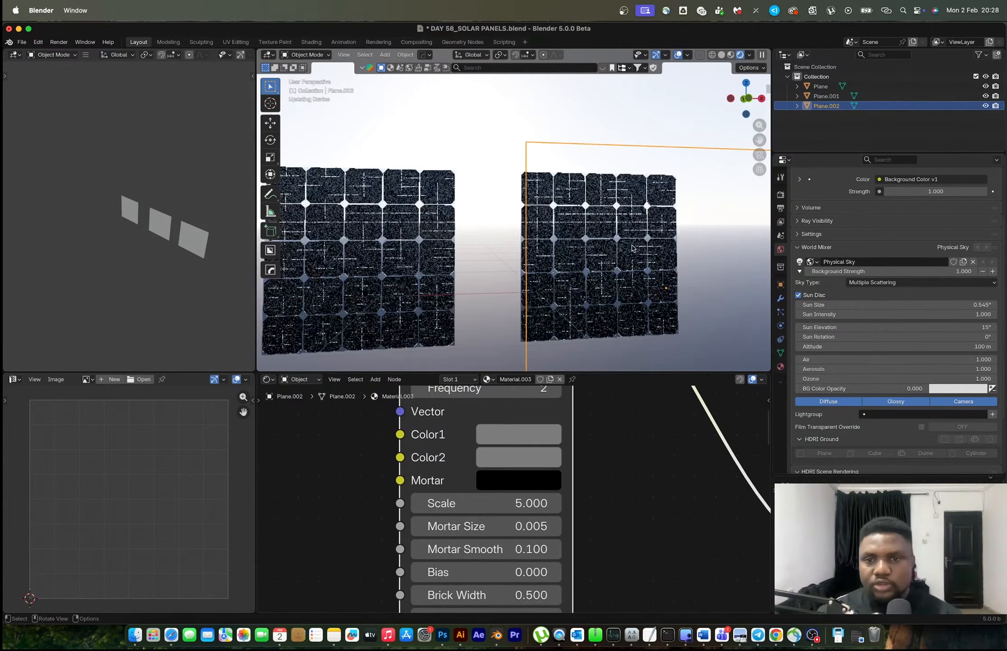
middle_click_drag(639, 241, 580, 228, "shift")
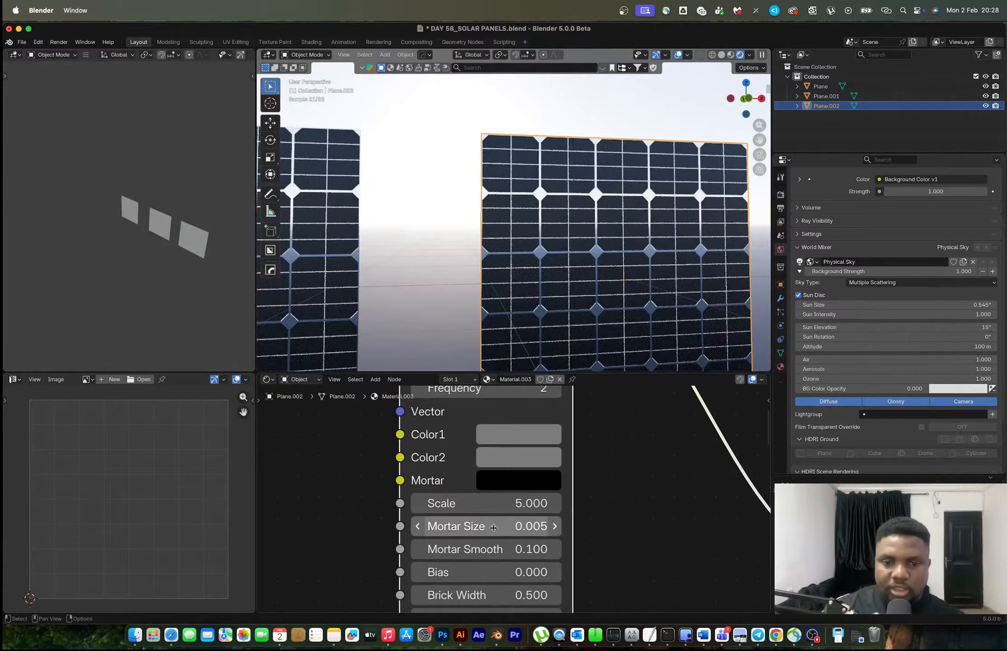
scroll(497, 527, "down", 3)
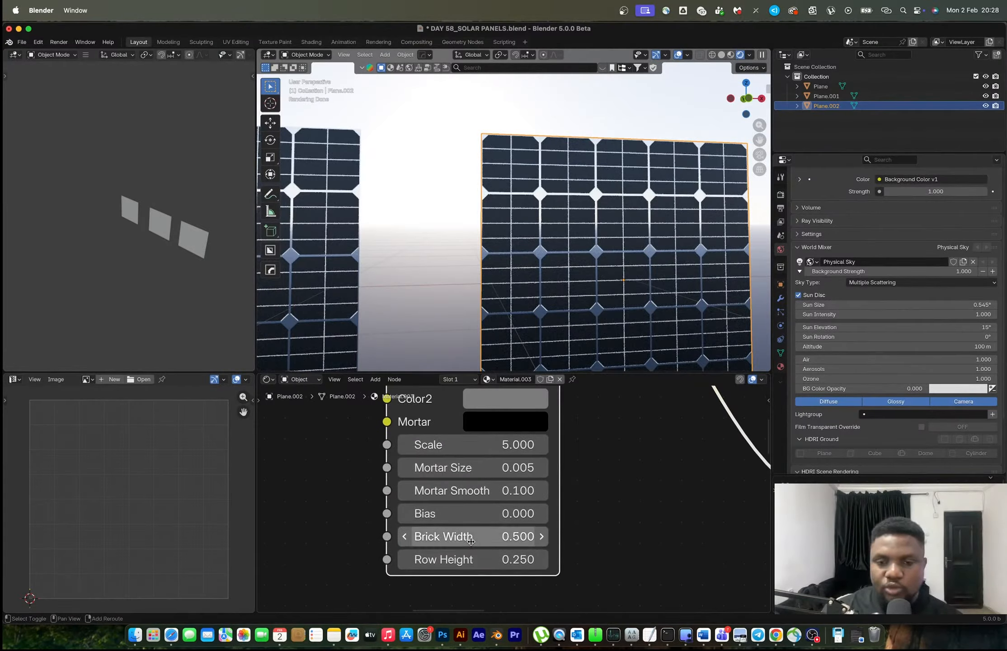
left_click_drag(471, 541, 454, 541)
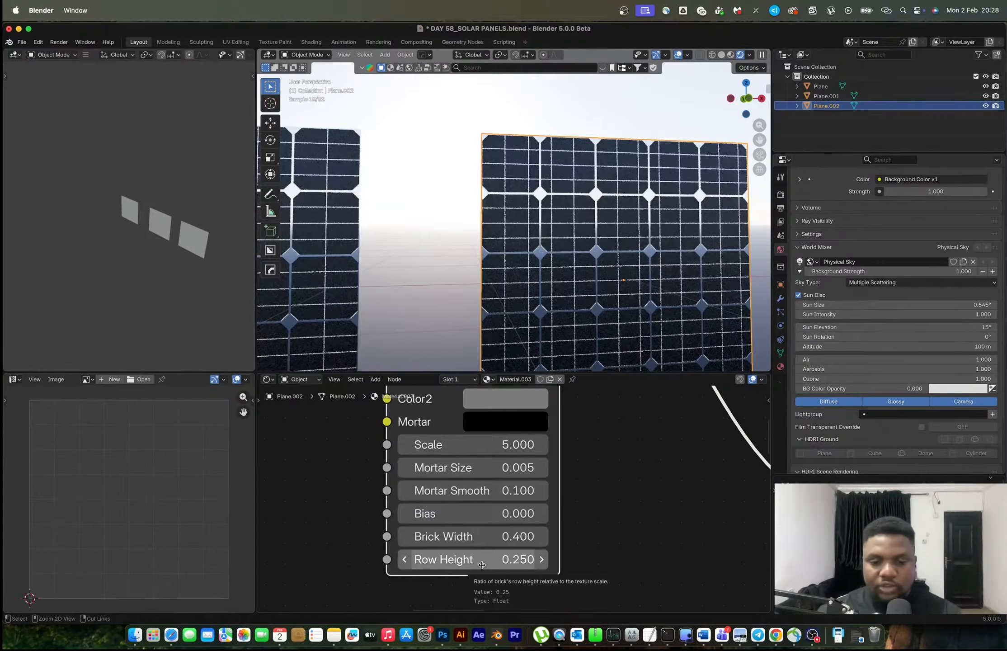
type("0.250")
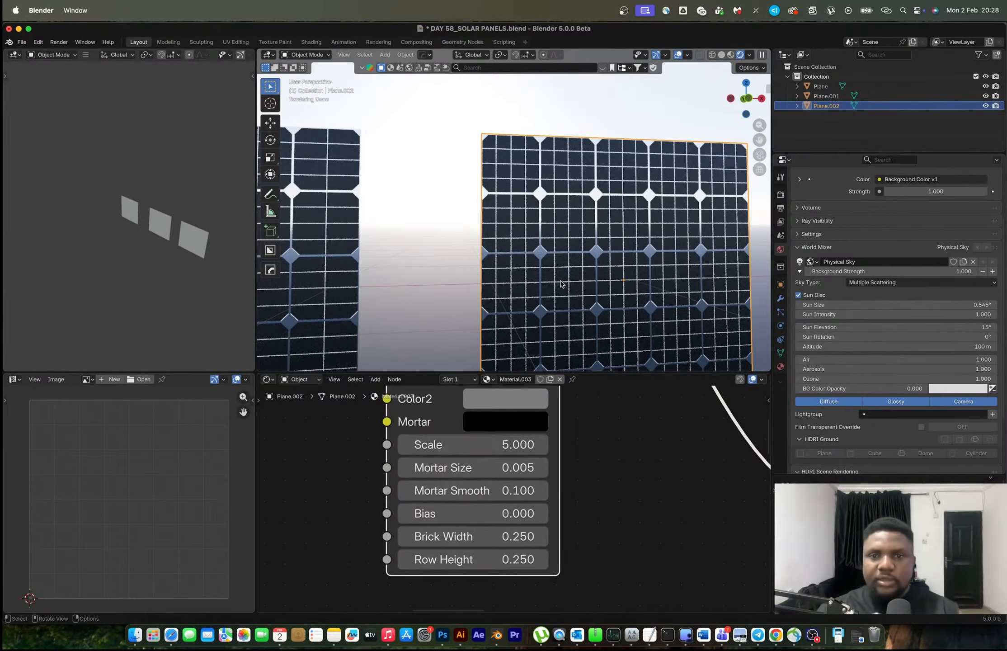
scroll(560, 284, "down", 3)
scroll(560, 284, "up", 4)
scroll(575, 535, "down", 3)
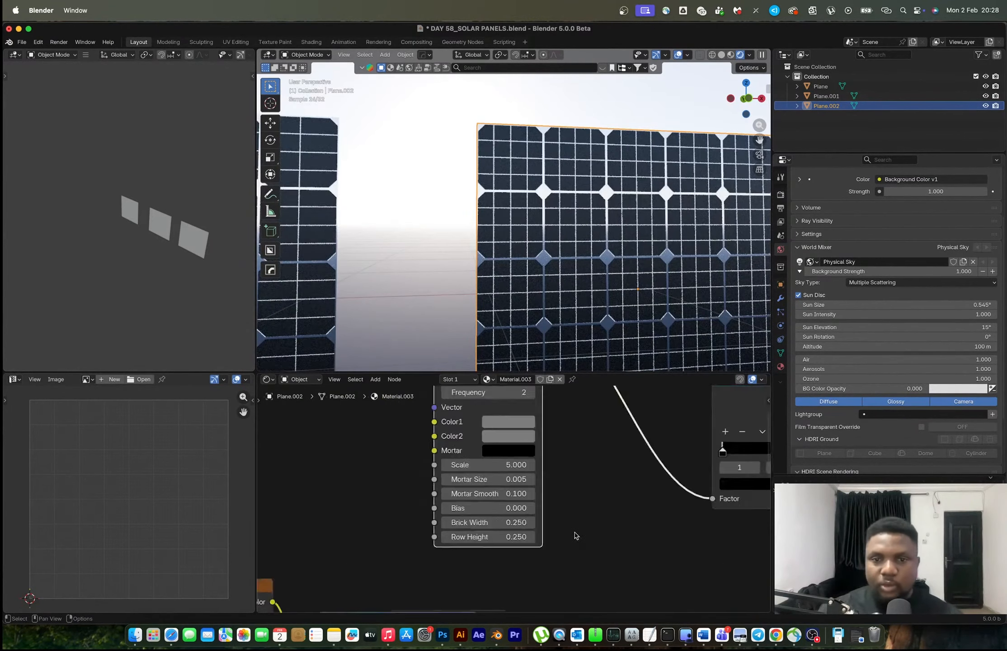
Switch to the browser's solar panels image results, open the black 400W panel photo for reference, and return to Blender
scroll(575, 536, "down", 4)
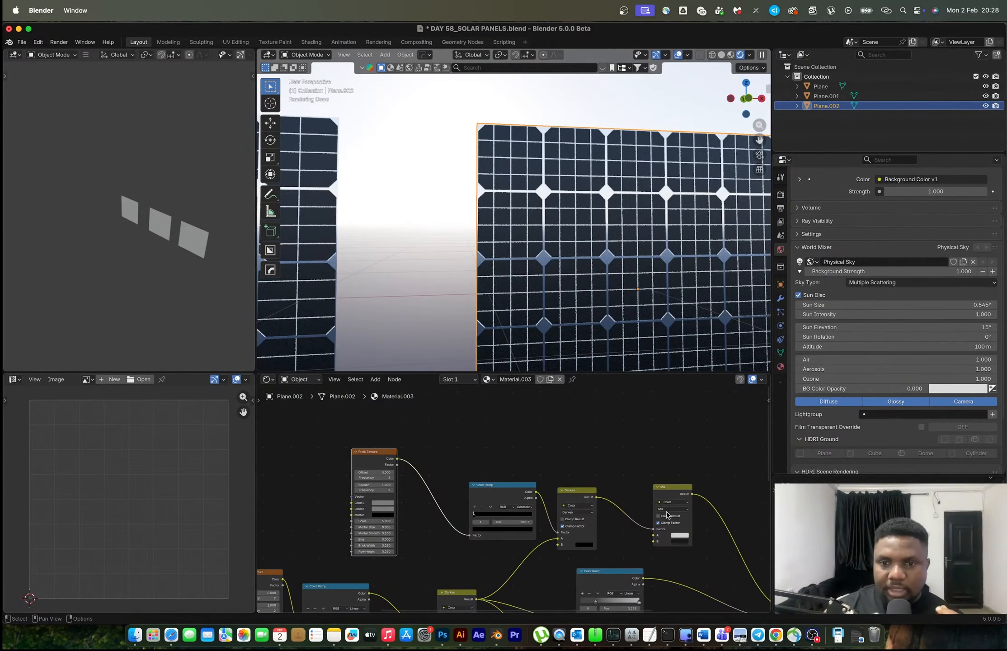
scroll(615, 509, "down", 2)
scroll(599, 533, "up", 5)
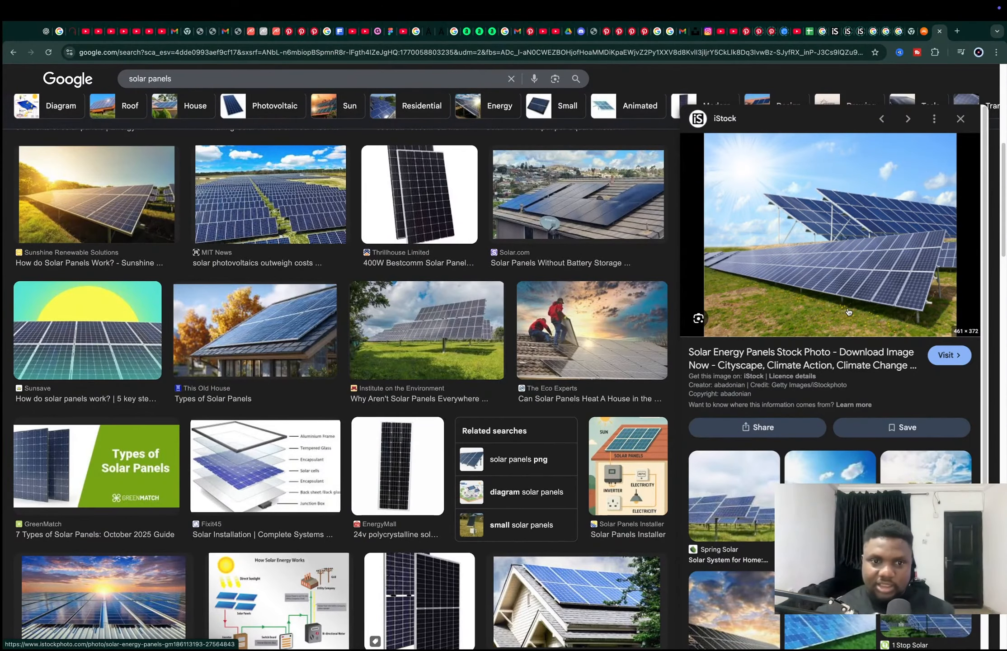
left_click(420, 190)
key("ctrl+Left")
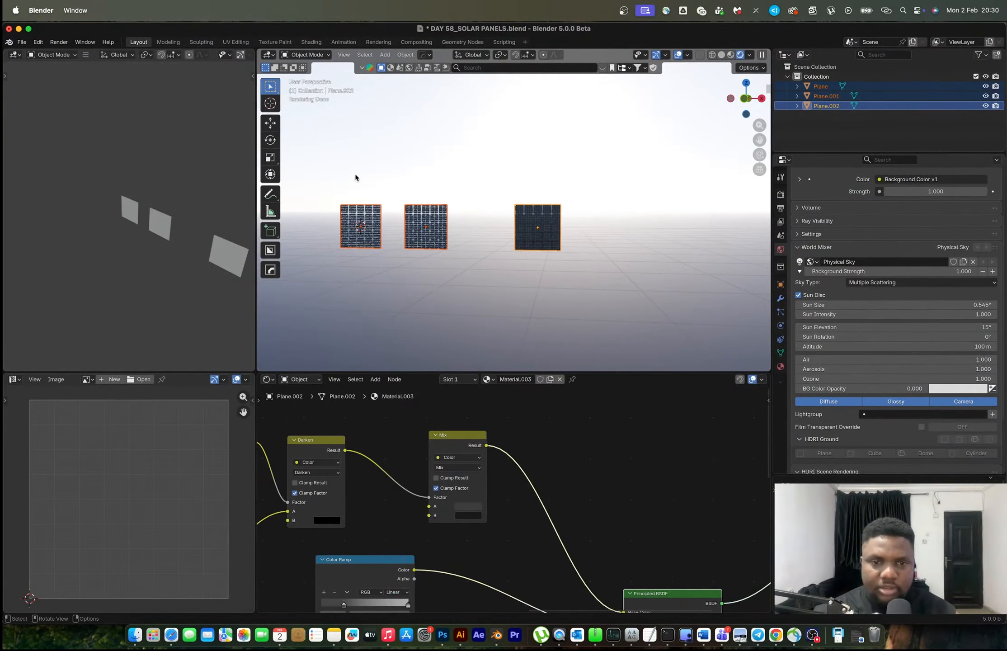
Switch the viewport to Material Preview and clear the location of all three selected panels
key("z")
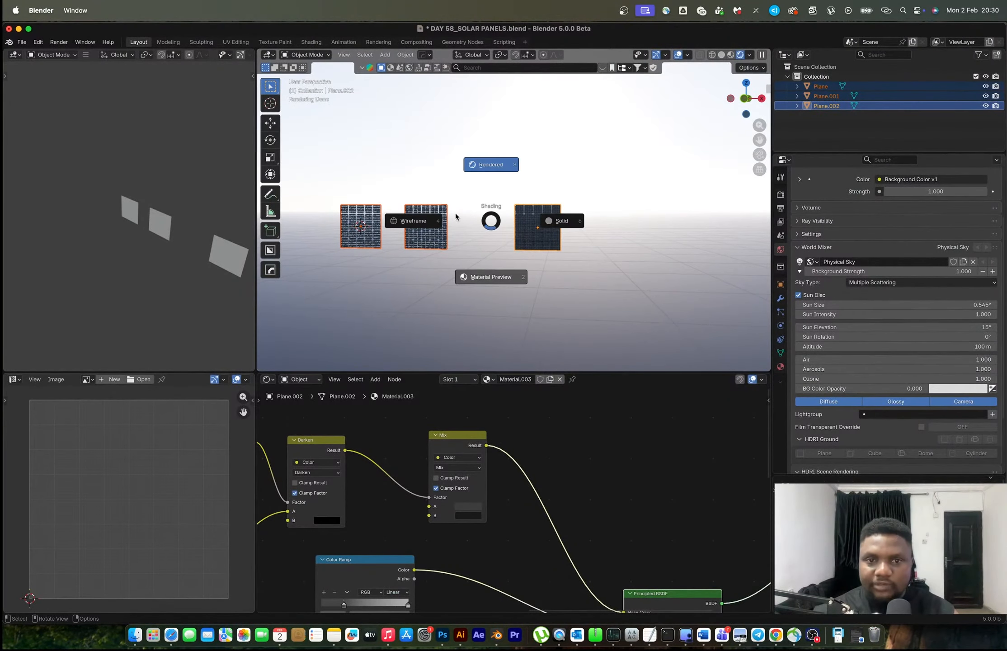
middle_click_drag(439, 213, 528, 240, "shift")
key("alt+g")
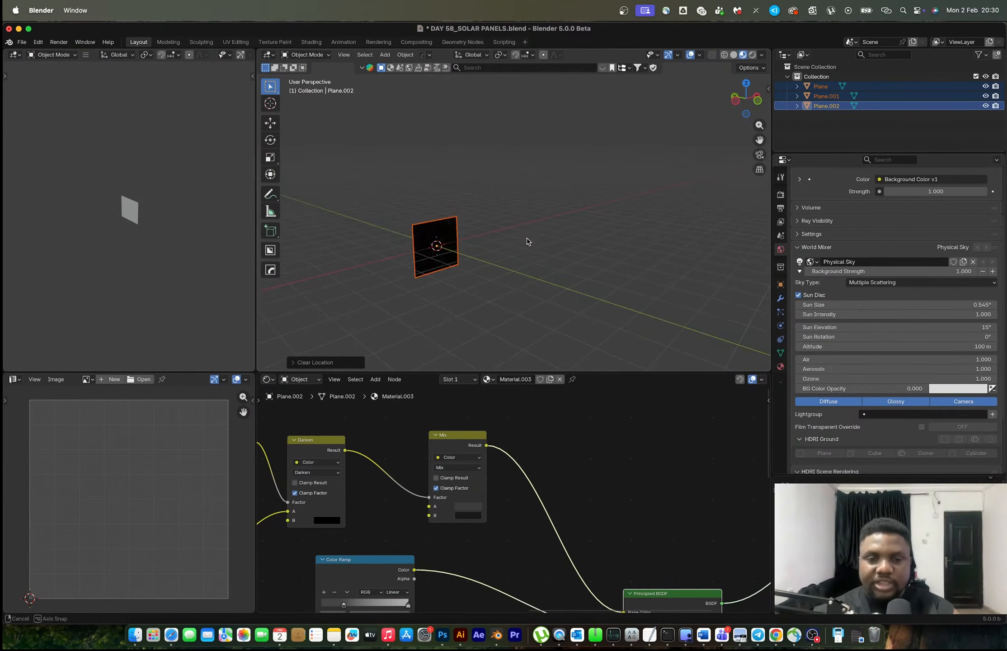
Select the original panel, Plane, among the overlapping copies
scroll(528, 237, "up", 5)
middle_click_drag(380, 319, 420, 211, "shift")
left_click(420, 211)
scroll(420, 211, "down", 5)
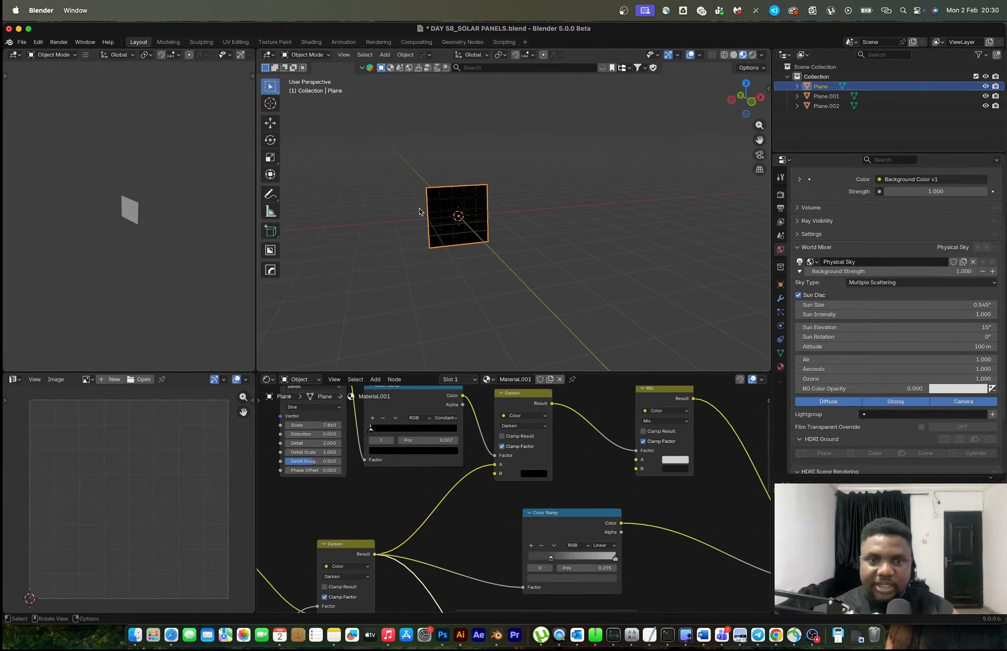
Separate the overlapping panels along X, moving Plane.001 by 7 m and the original Plane farther out beyond it
key("g")
key("x")
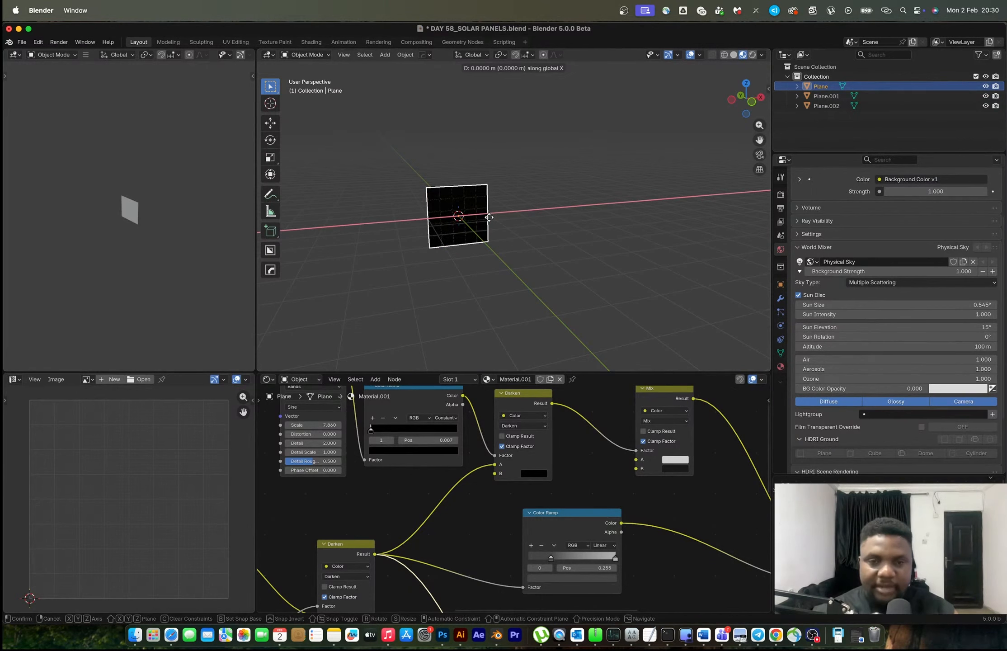
left_click(752, 214)
left_click(473, 213)
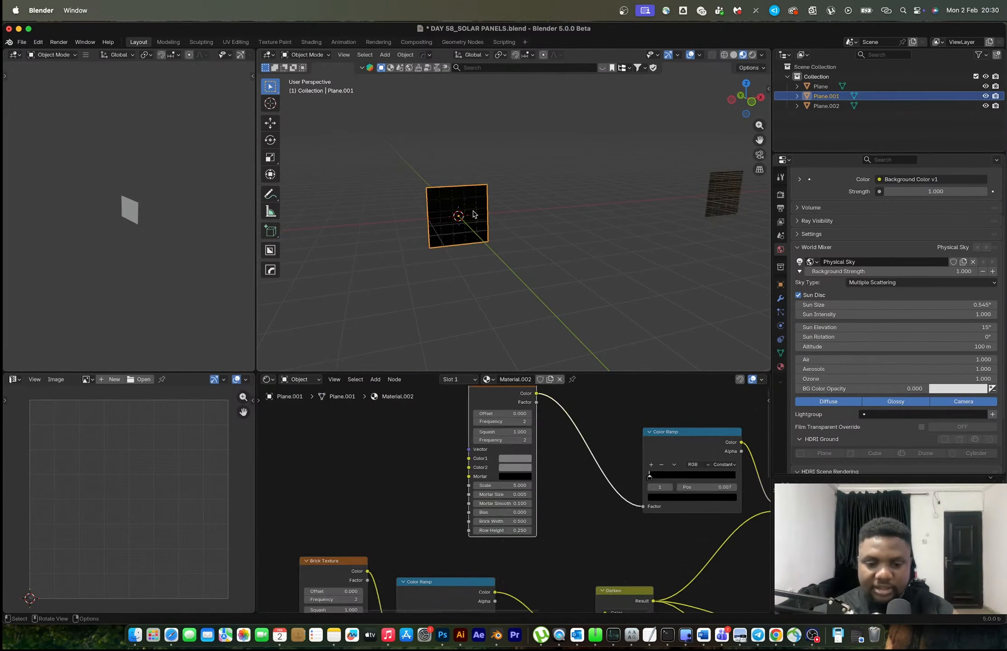
key("shift+d")
key("x")
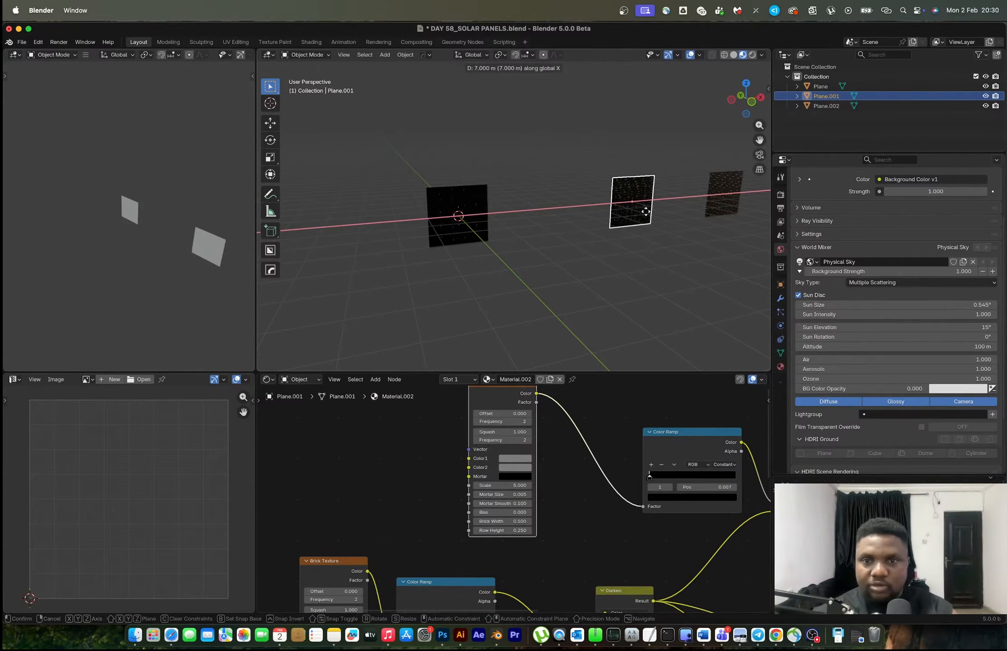
left_click(645, 212)
left_click(719, 200)
key("g")
key("x")
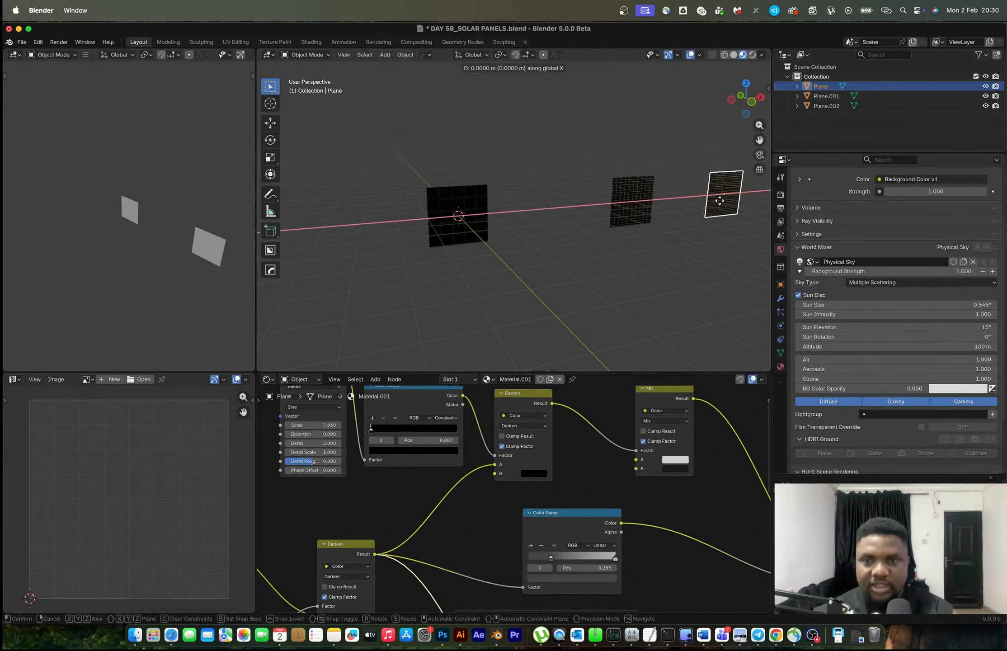
left_click(764, 201)
Select the third panel, Plane.002, and inspect it up close from the front in Rendered shading
left_click(471, 216)
scroll(470, 220, "up", 5)
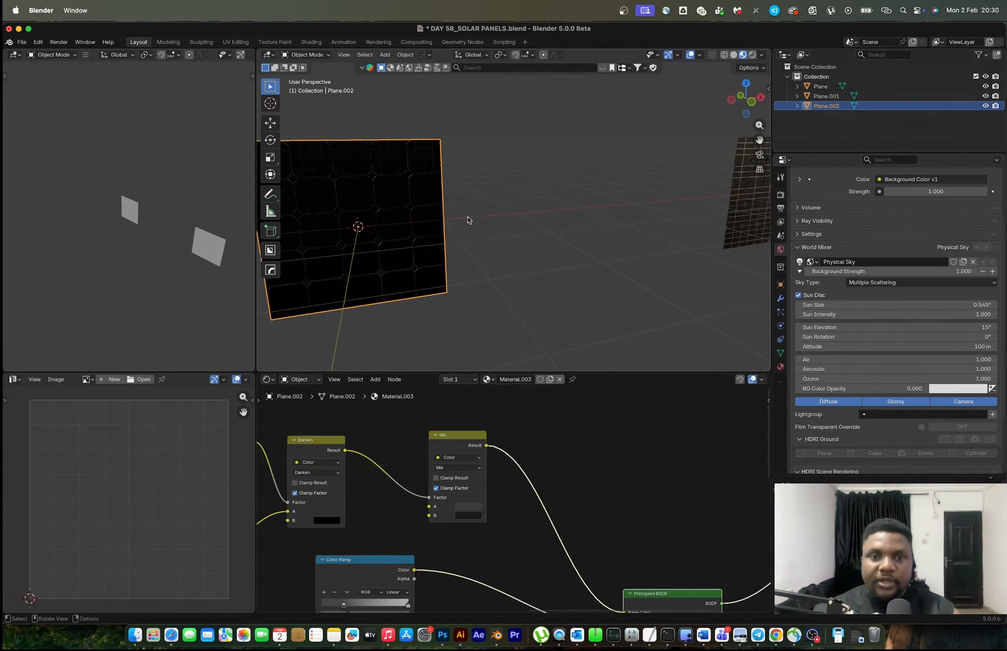
middle_click_drag(427, 224, 509, 173)
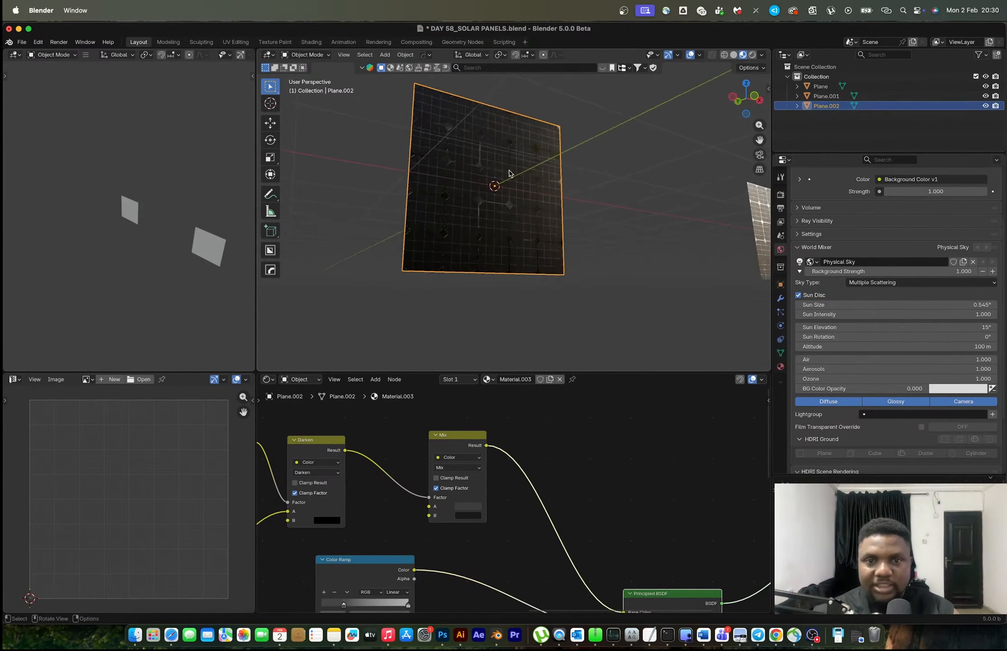
key("z")
left_click(481, 165)
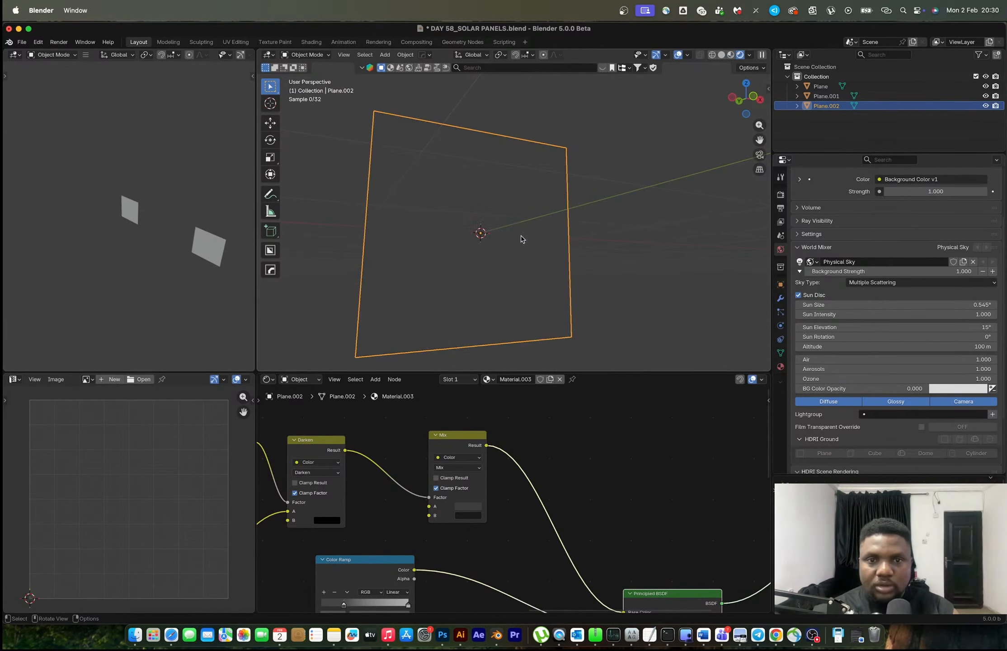
middle_click_drag(522, 239, 509, 242)
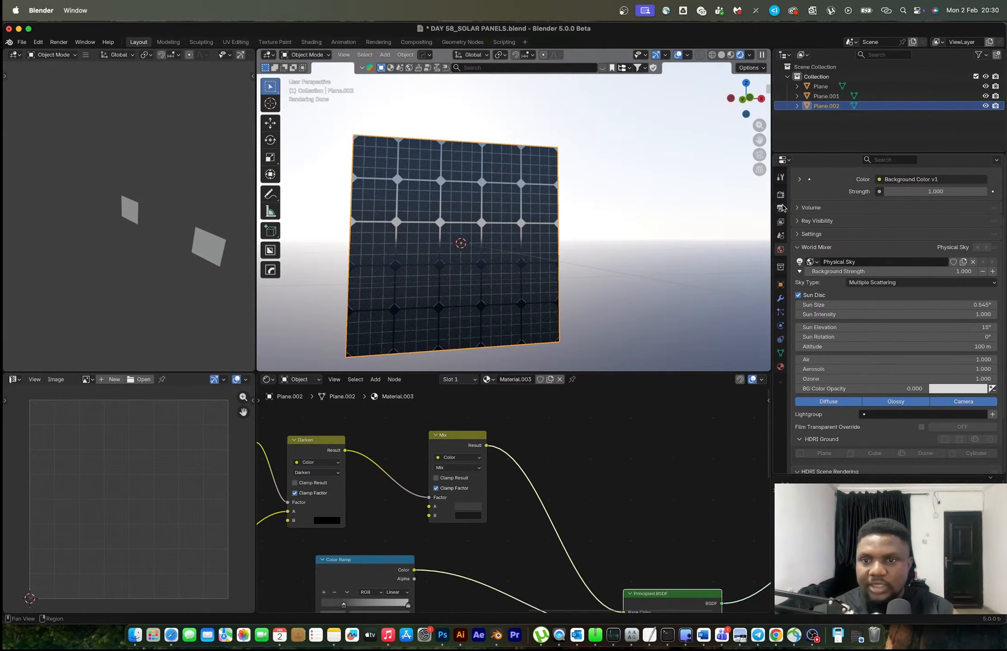
Enable the Transparent film option in the render settings to remove the sky background
left_click(780, 195)
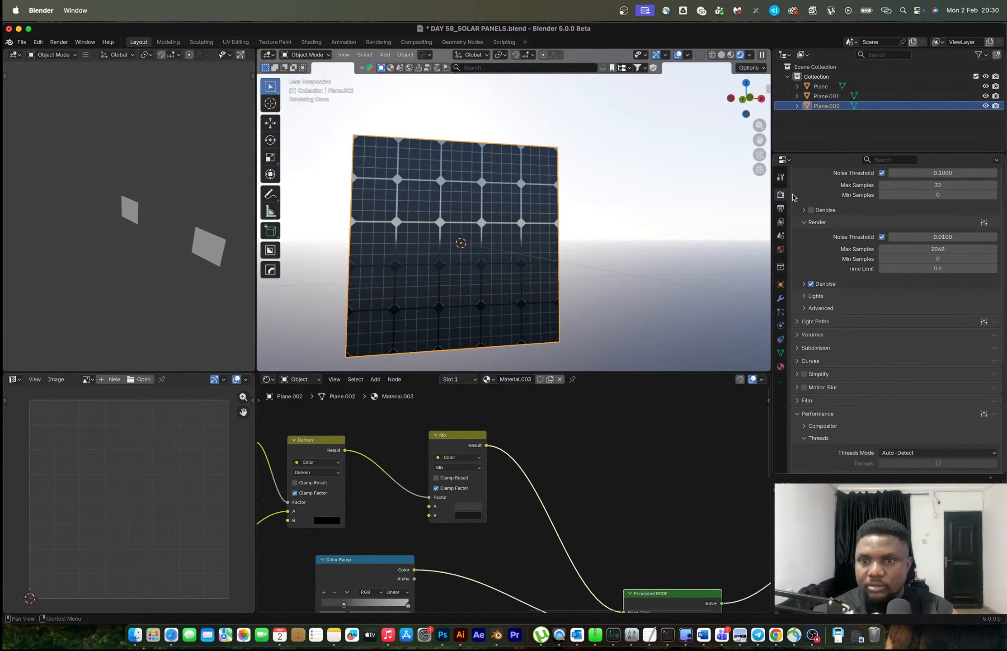
left_click_drag(803, 223, 829, 332)
left_click(804, 362)
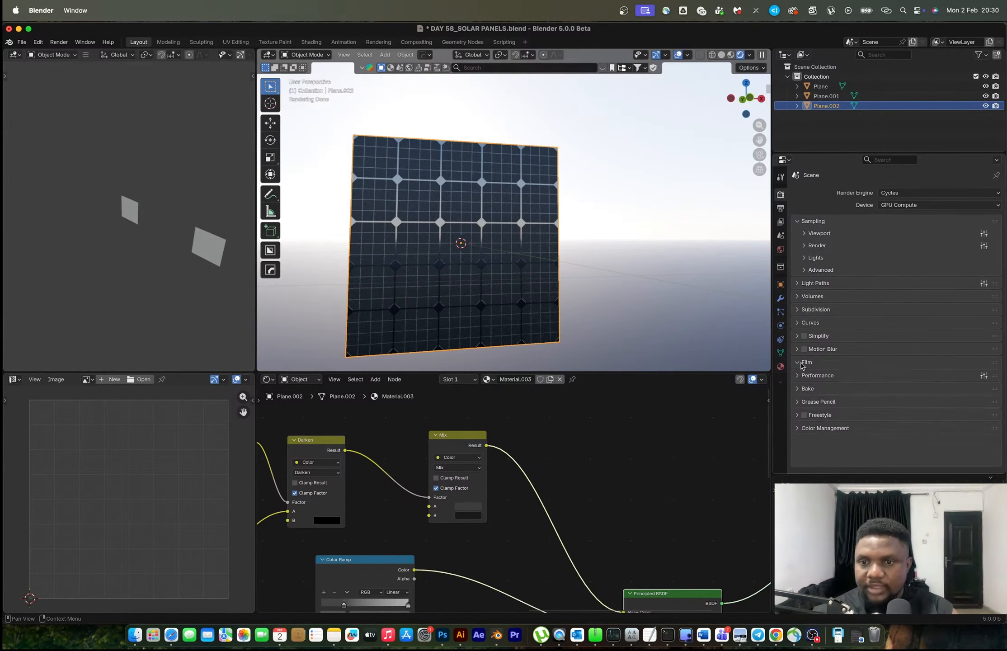
scroll(877, 365, "down", 3)
left_click(815, 375)
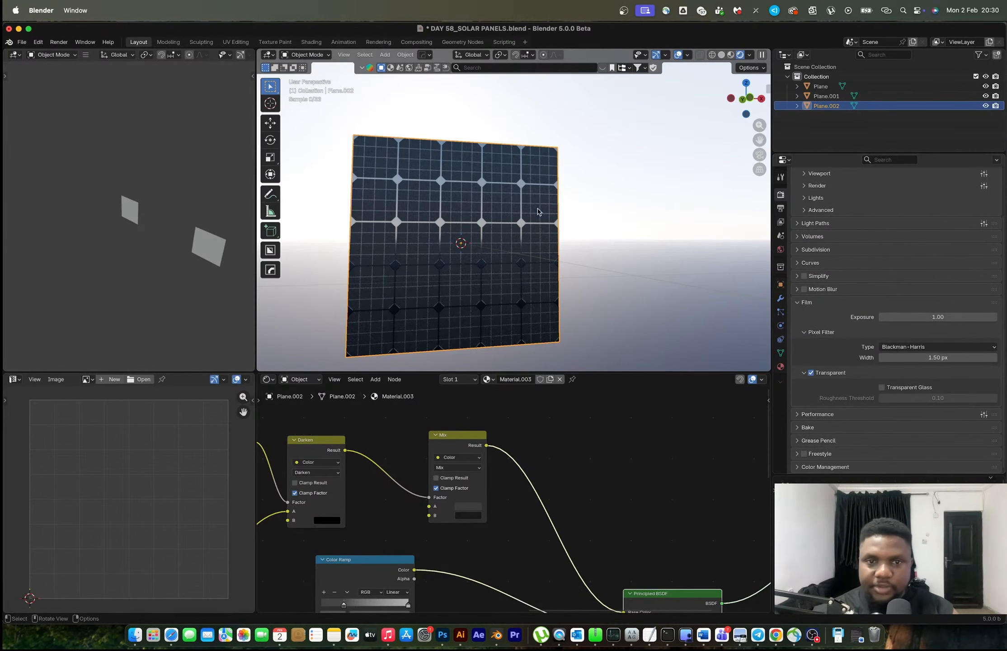
Duplicate the third panel, Plane.002, and place the copy 2 m along X, edge to edge with it
middle_click_drag(539, 214, 507, 213)
scroll(540, 222, "up", 2)
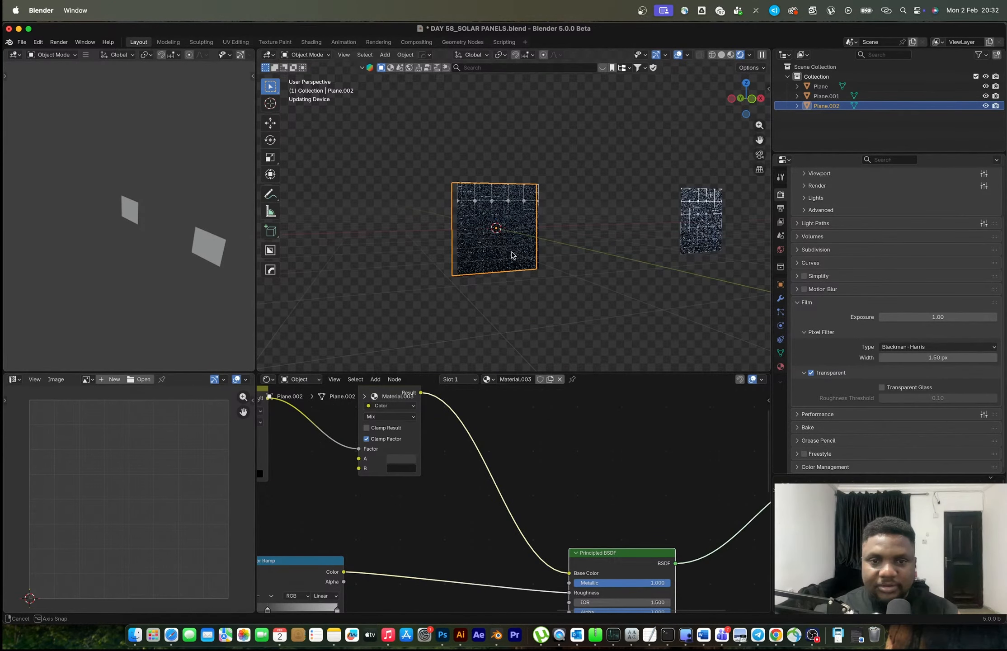
key("shift+d")
key("x")
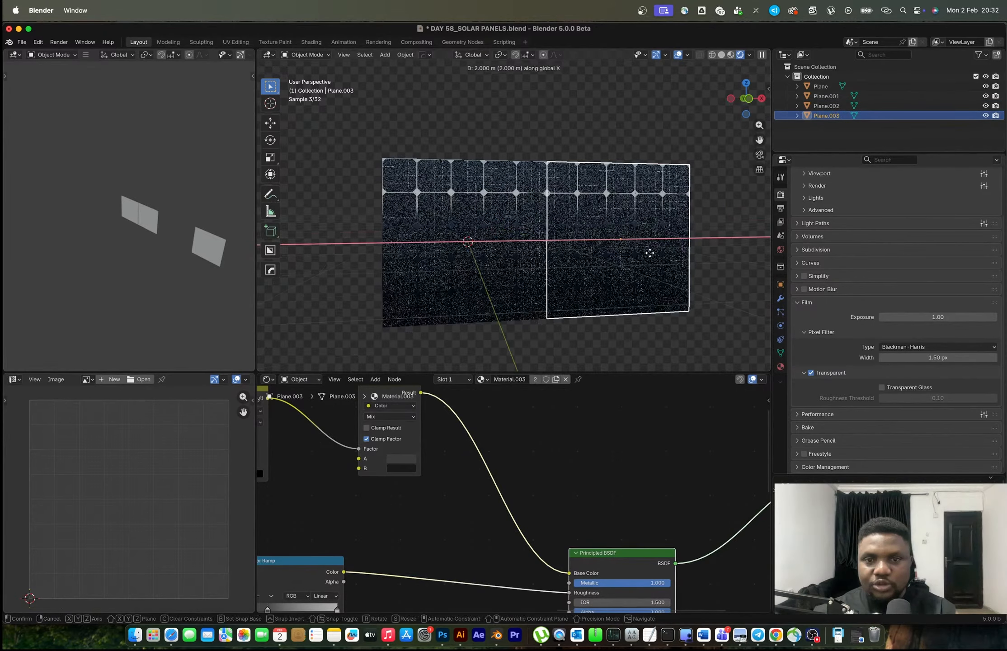
left_click(589, 263)
left_click(587, 143)
middle_click_drag(585, 224, 600, 226)
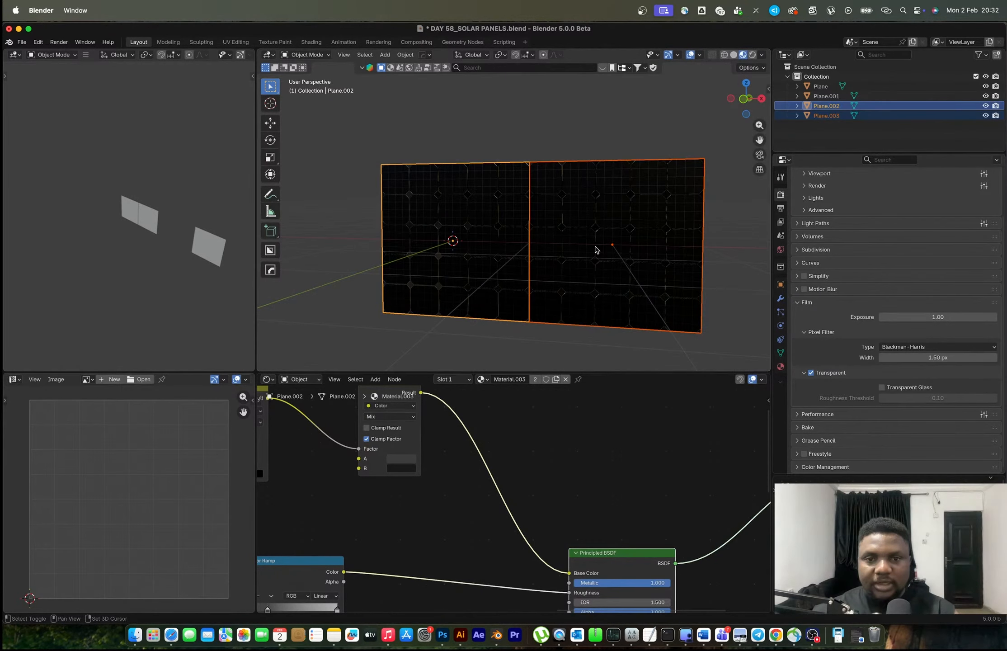
Snap the 3D cursor to the midpoint of the two adjoining panels and add a cube there
key("shift+s")
left_click(582, 306)
key("shift+a")
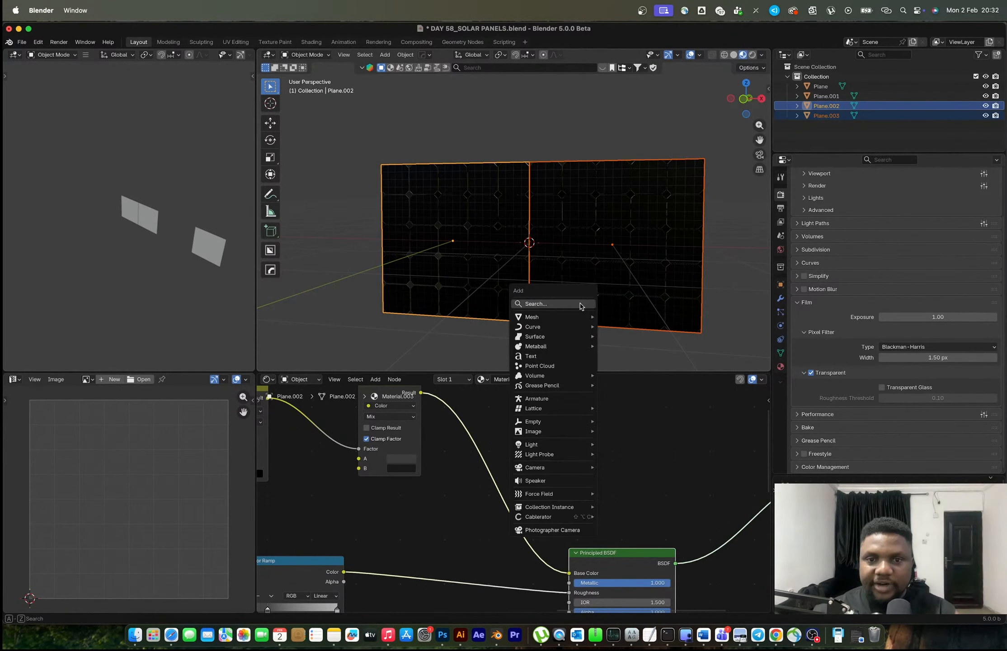
mouse_move(570, 317)
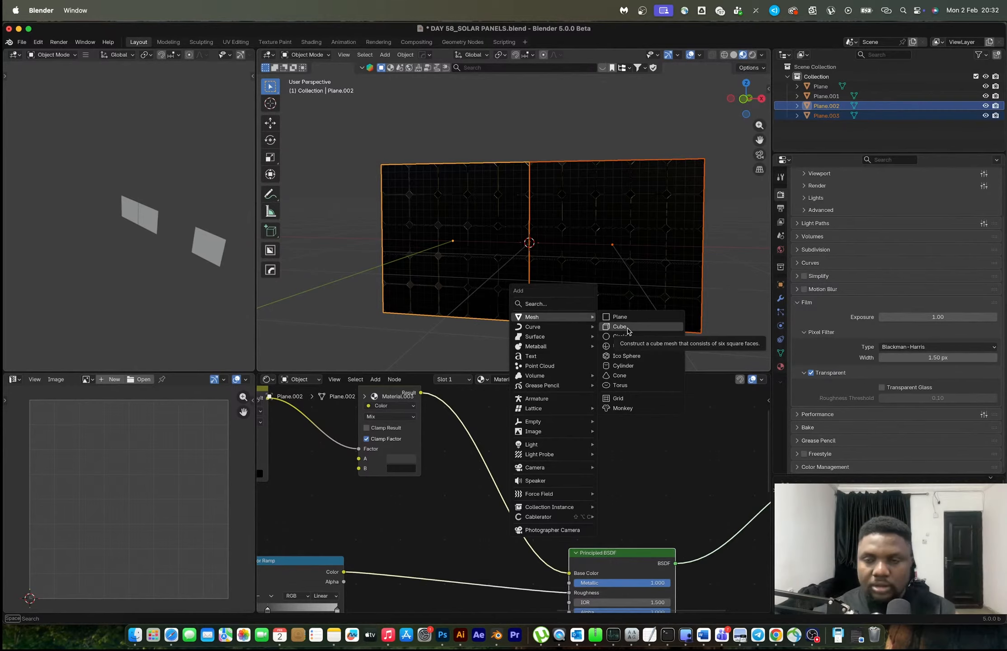
left_click(627, 330)
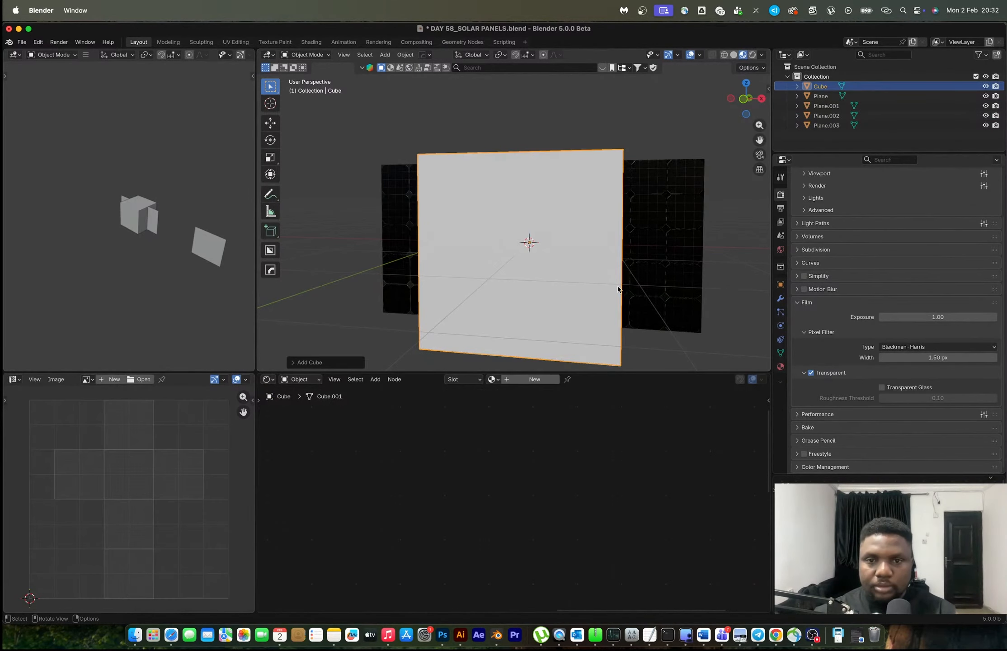
Enlarge the cube slightly in the front view and stretch it along X to extend just past both panels
left_click(742, 101)
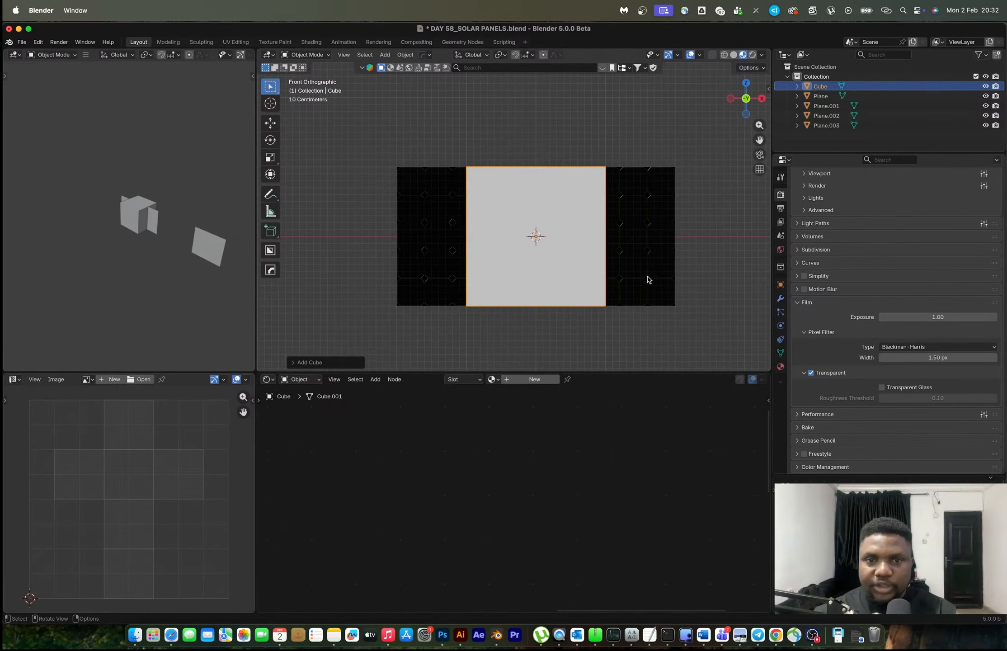
key("s")
key("x")
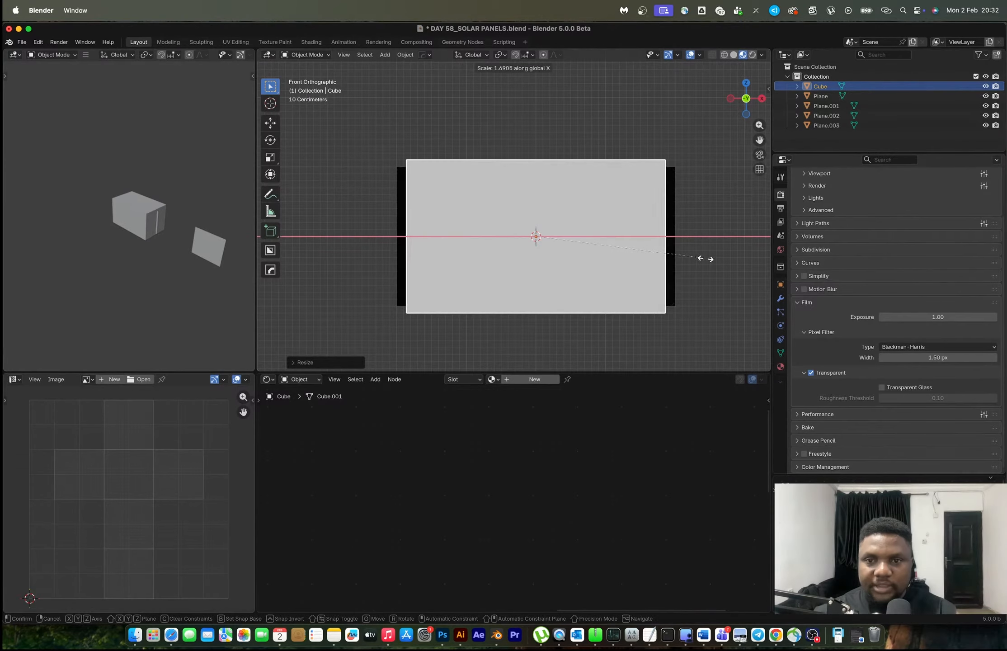
left_click(724, 261)
key("alt+z")
key("z")
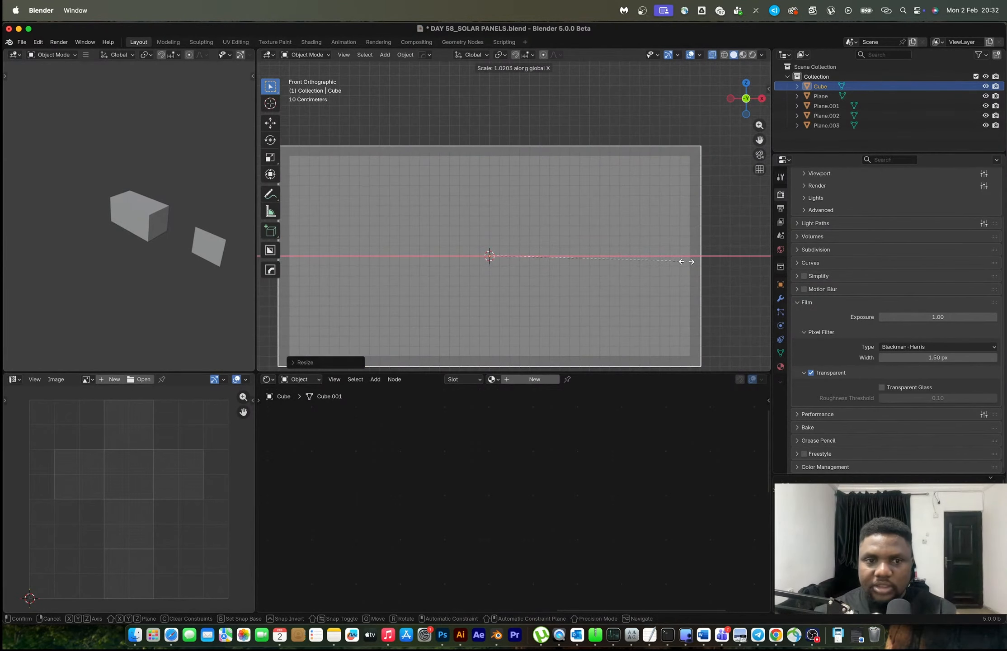
left_click(687, 261)
key("Tab")
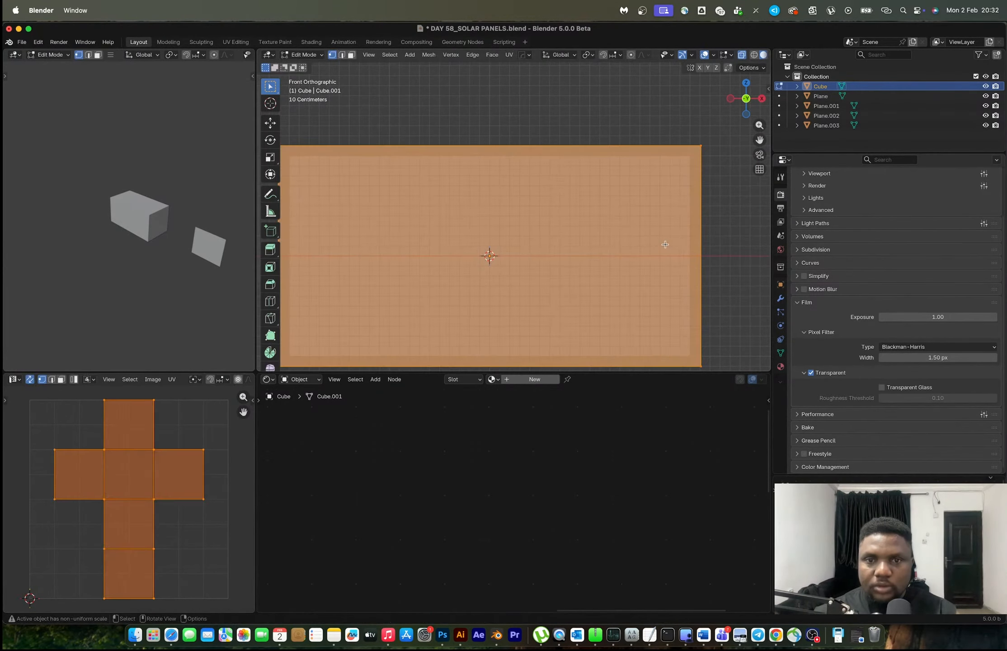
middle_click_drag(588, 221, 414, 258)
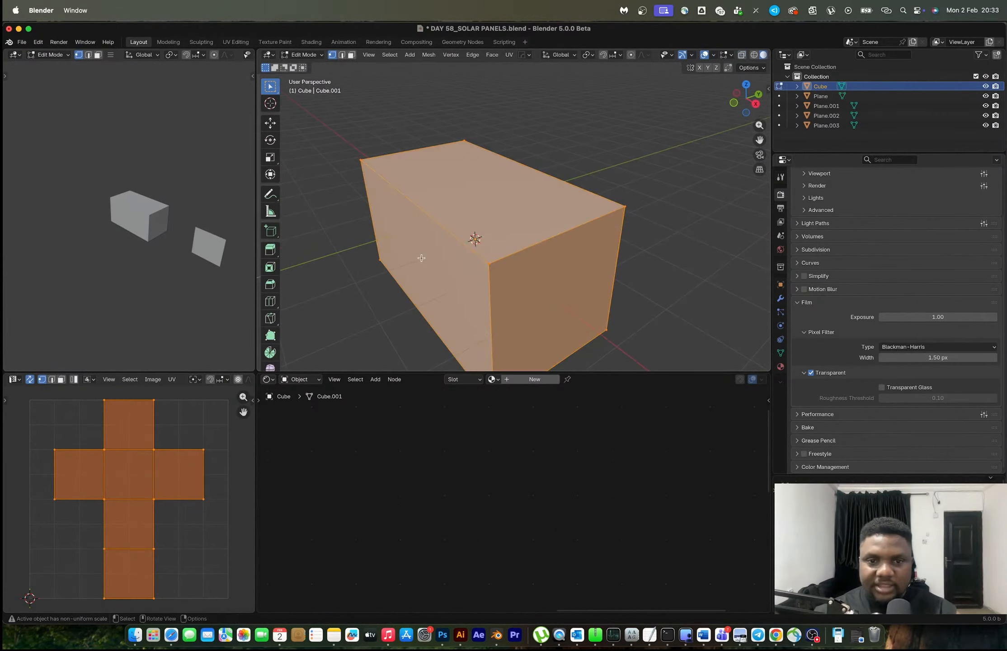
Scale the cube down along Y into a thin slab around the two panels
key("Tab")
middle_click_drag(567, 235, 615, 242)
key("s")
key("y")
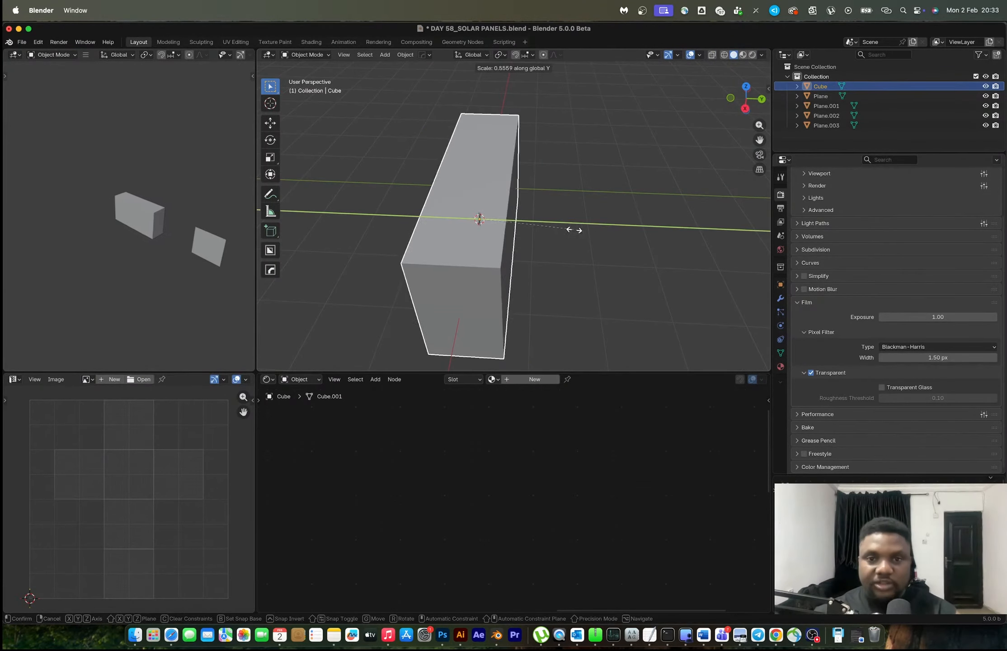
left_click(500, 227)
key("s")
key("y")
left_click(511, 232)
Select the slab's two large opposite faces and apply the cube's scale in Object Mode
middle_click_drag(511, 235, 690, 216)
key("Tab")
key("3")
left_click(561, 227)
left_click(484, 230, "shift")
scroll(610, 240, "up", 2)
key("Tab")
key("ctrl+a")
left_click(514, 128)
Inset the slab's front and back faces about 0.046 m and bridge them with LoopTools into an open frame
key("Tab")
key("i")
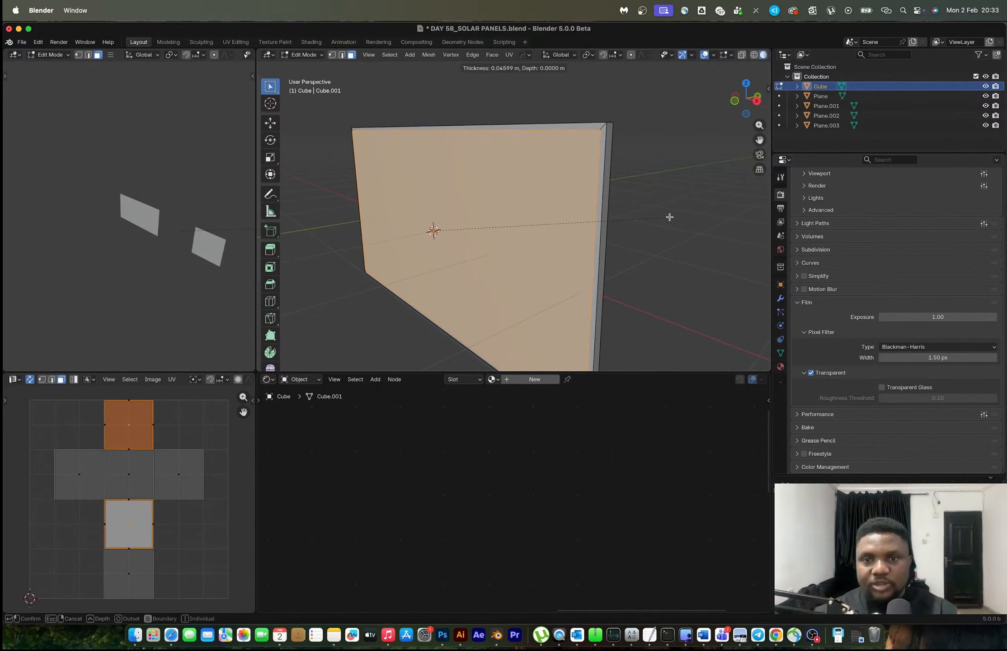
left_click(669, 217)
right_click(556, 183)
mouse_move(566, 186)
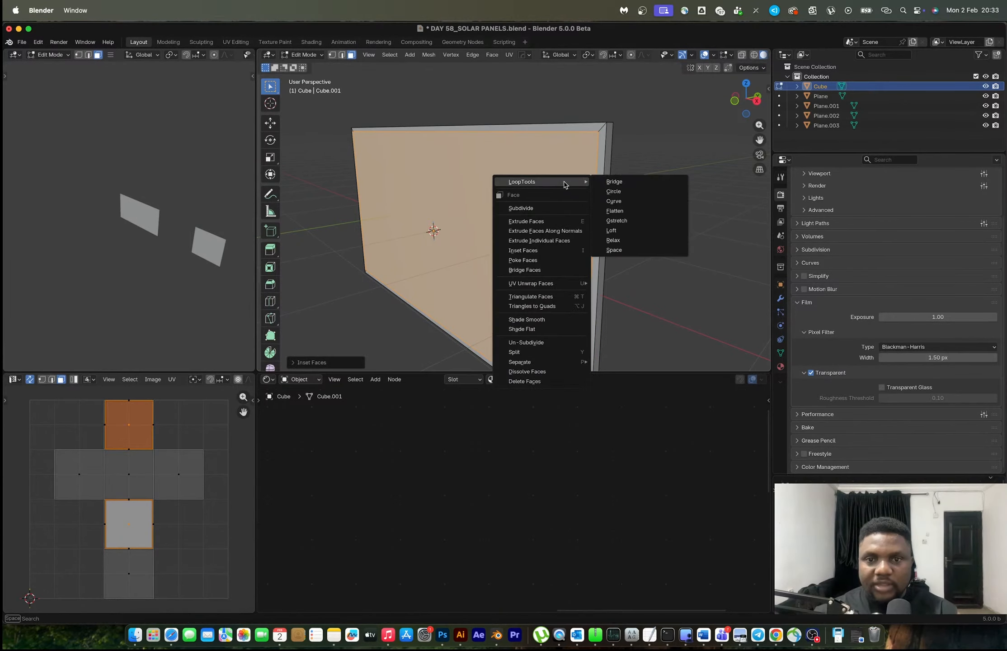
left_click(606, 183)
middle_click_drag(545, 182, 598, 232)
scroll(597, 232, "up", 1)
Refine the frame with a scale adjustment and a 30° bevel, and preview it in Rendered shading
key("Tab")
key("s")
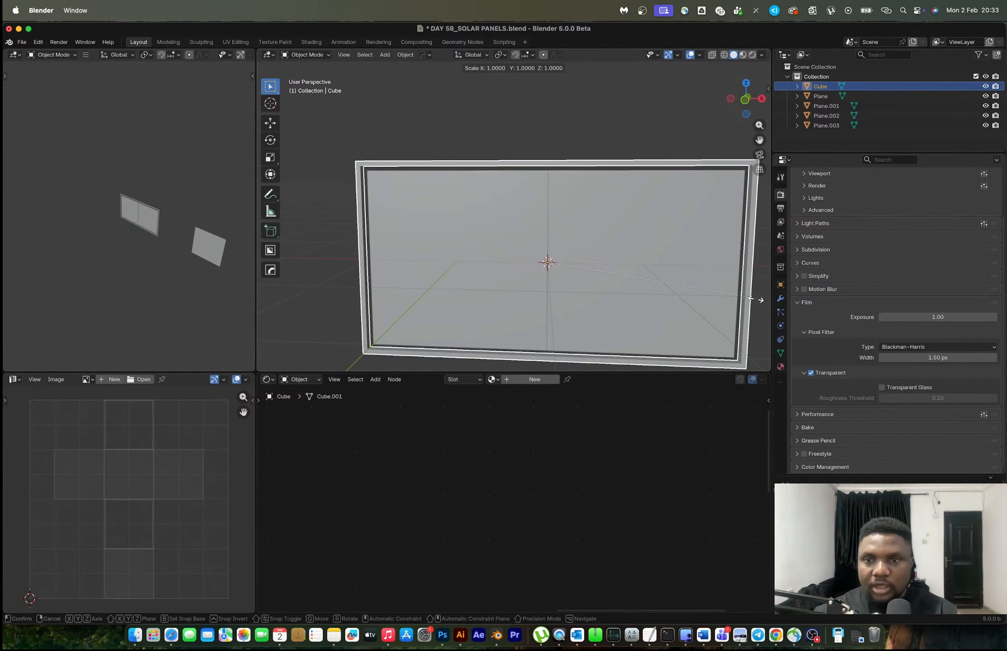
key("z")
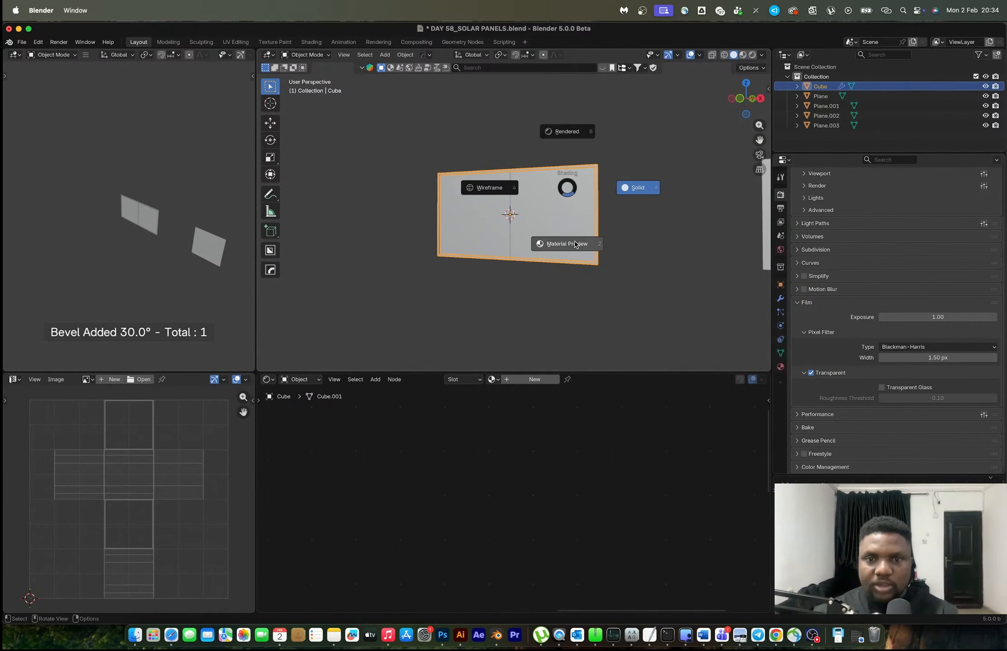
left_click(575, 244)
key("z")
left_click(583, 181)
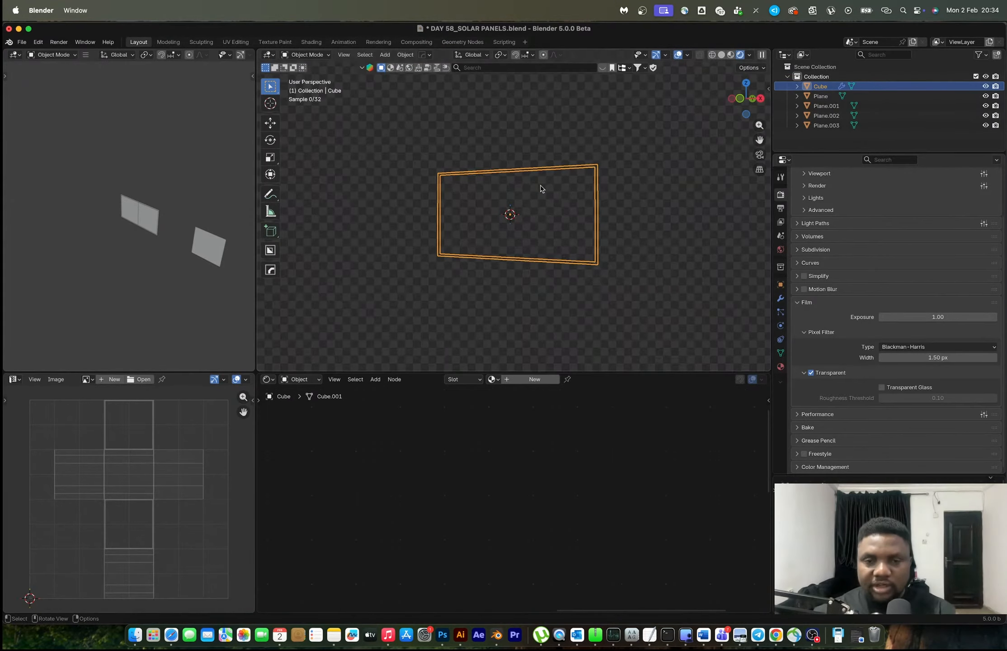
middle_click_drag(567, 188, 599, 188)
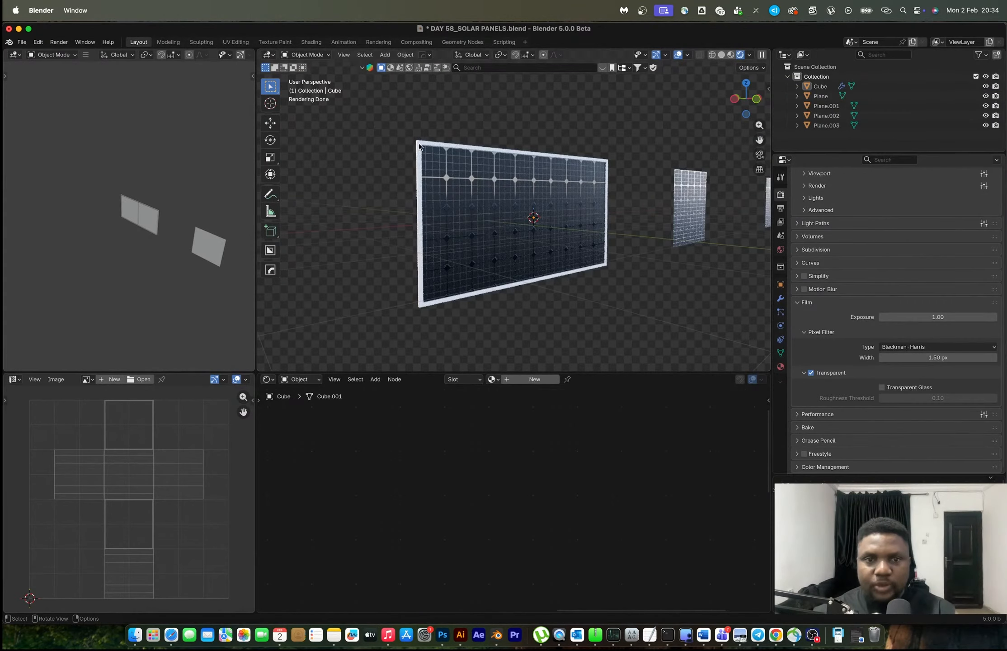
Create a new material for the frame around the two panels
left_click(473, 290)
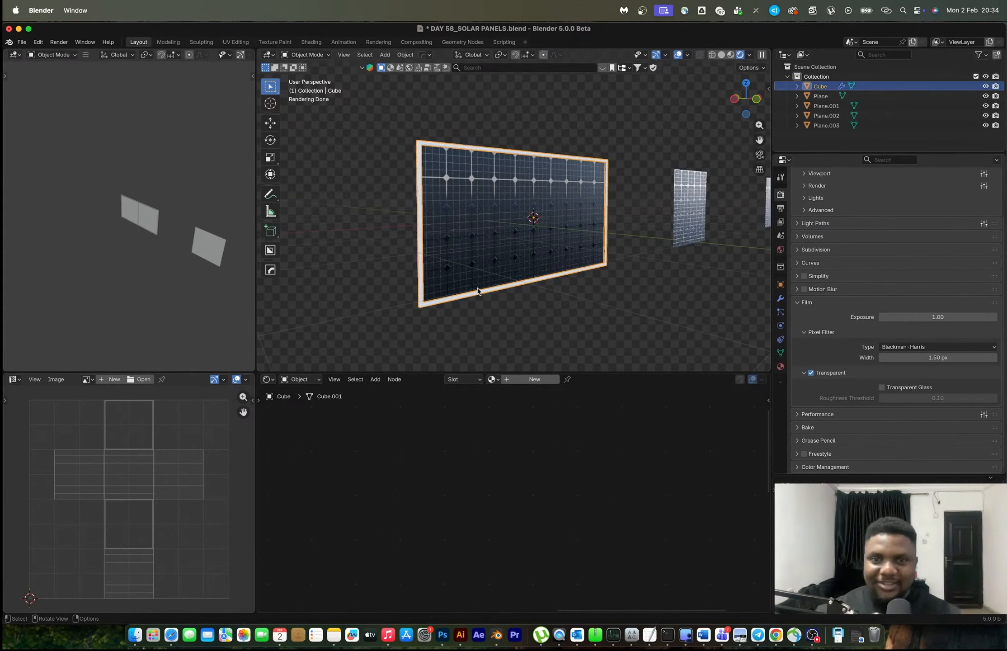
left_click(528, 380)
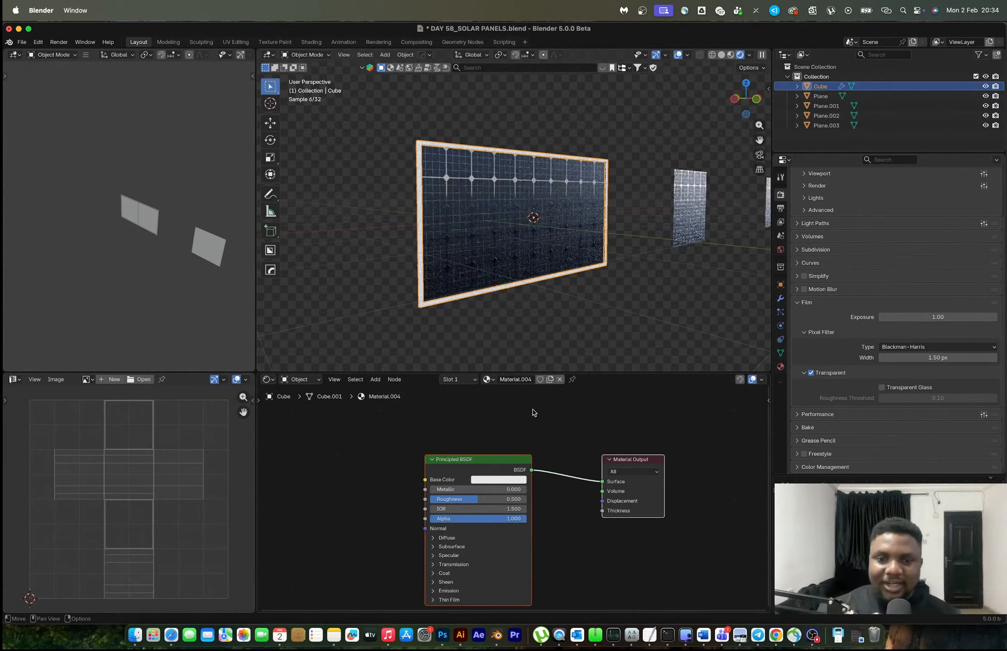
scroll(480, 491, "up", 2)
mouse_move(433, 481)
left_mouse_down()
mouse_move(507, 480)
mouse_move(425, 500)
left_mouse_up()
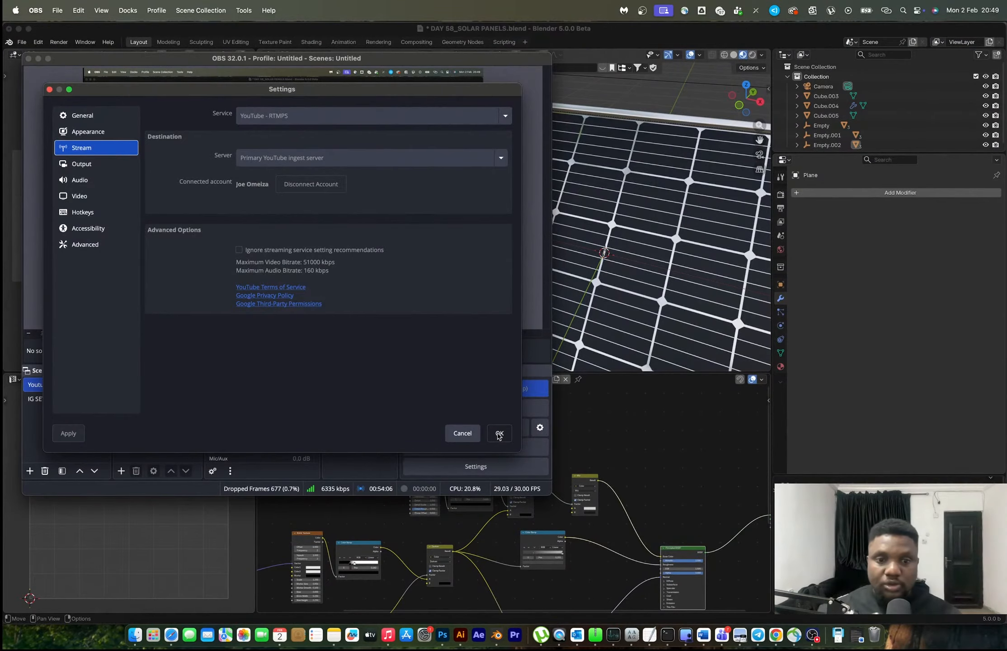
Accept the stream settings in OBS and close the settings window
left_click(499, 433)
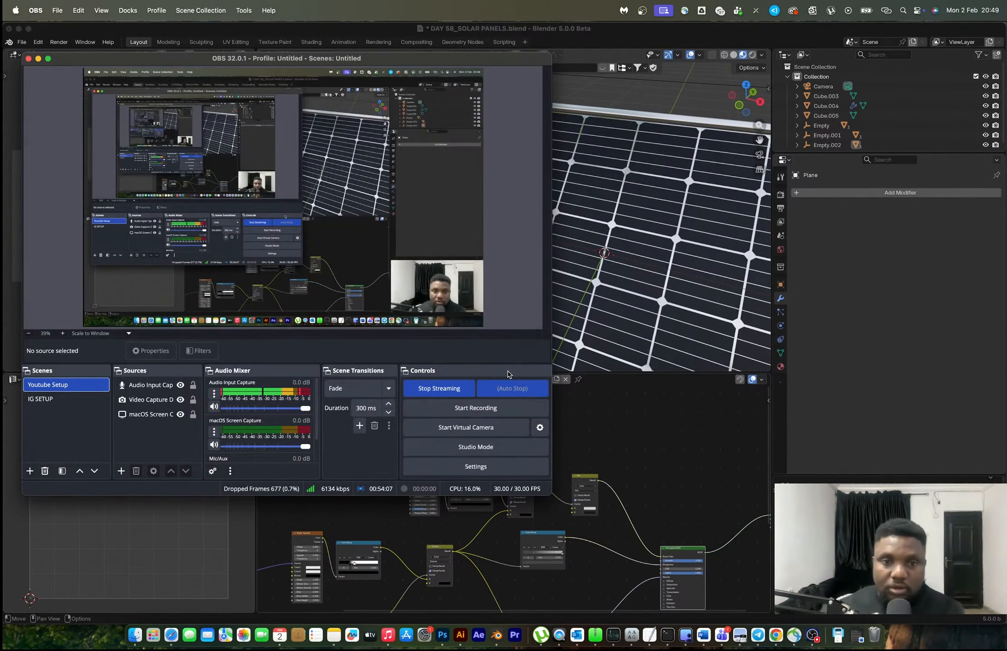